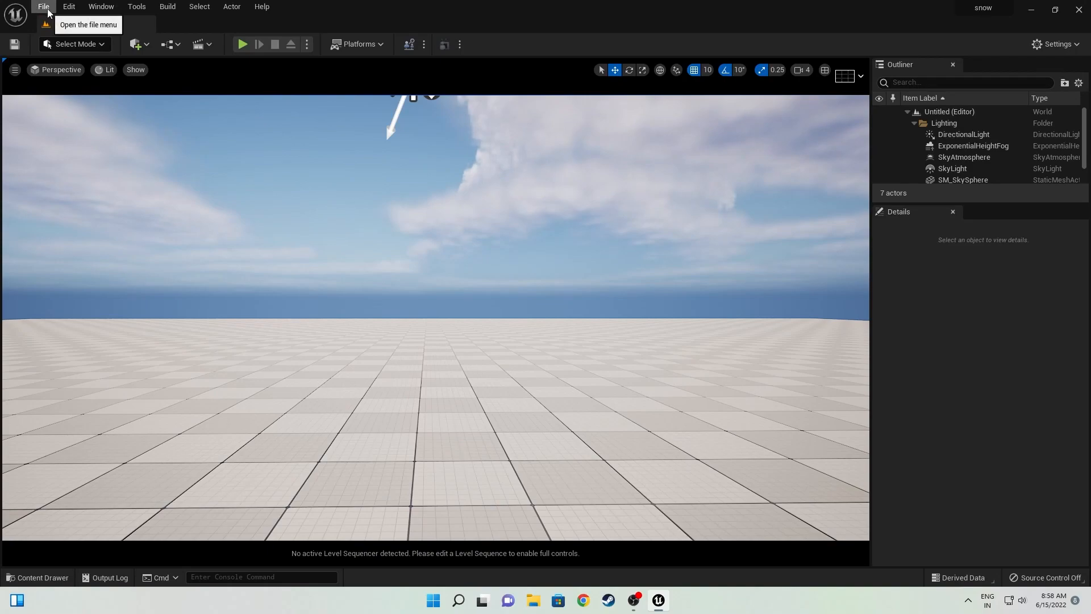
- Create a new level from the Empty Level template
left_click(47, 9)
left_click(63, 36)
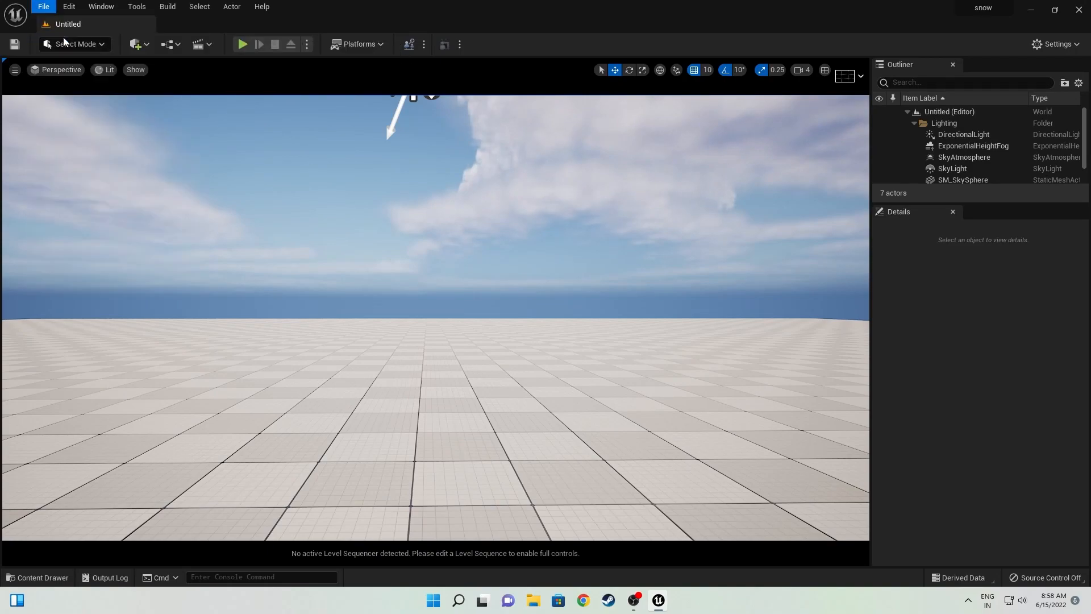
left_click(620, 226)
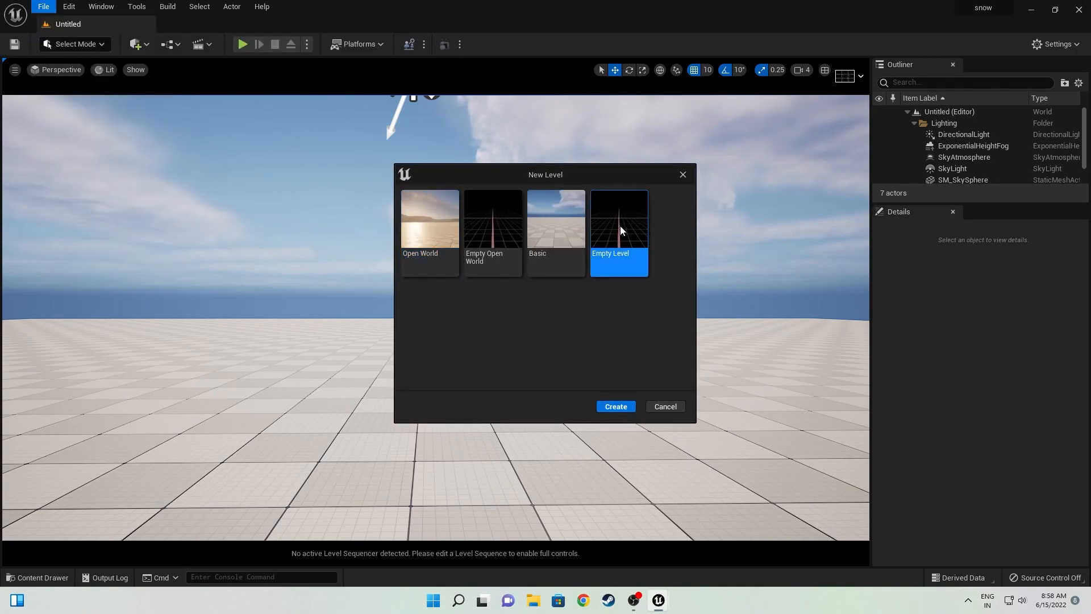
left_click(617, 407)
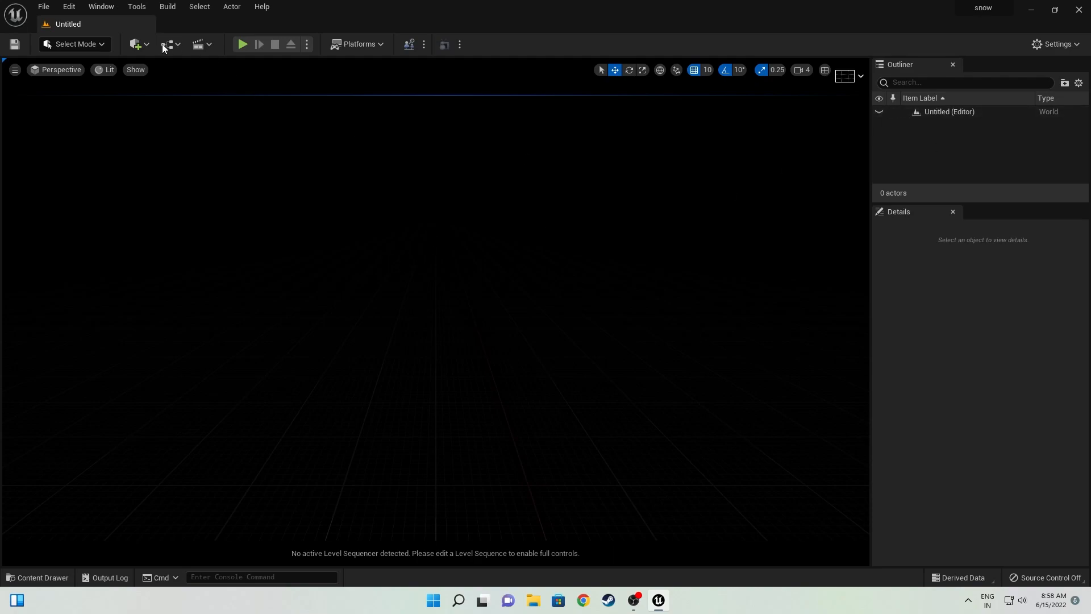
- Show the list of placeable actors and add a Directional Light to the empty level
left_click(103, 8)
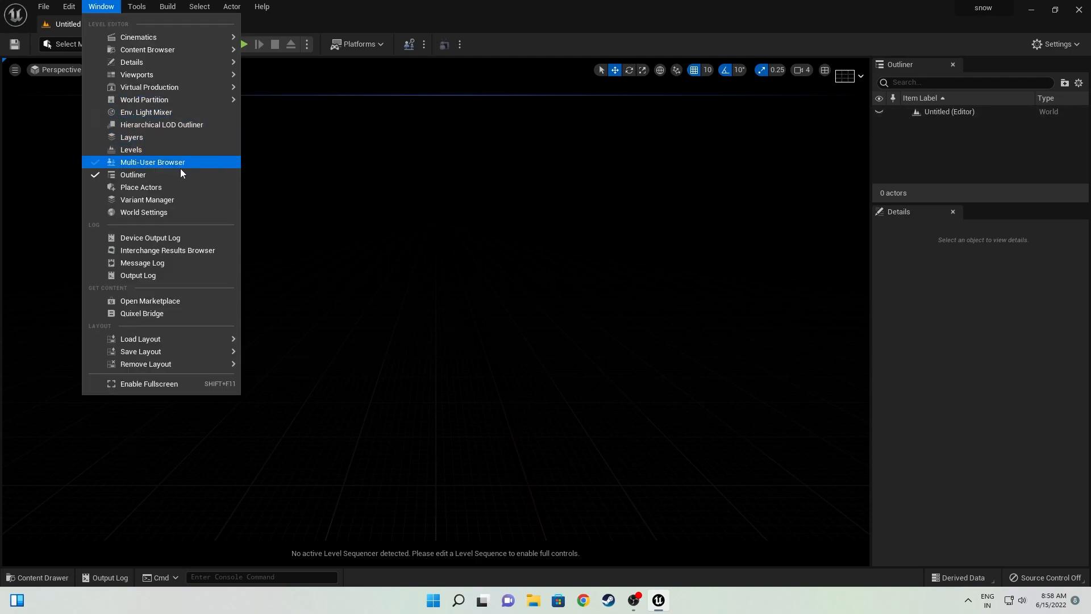
left_click(177, 188)
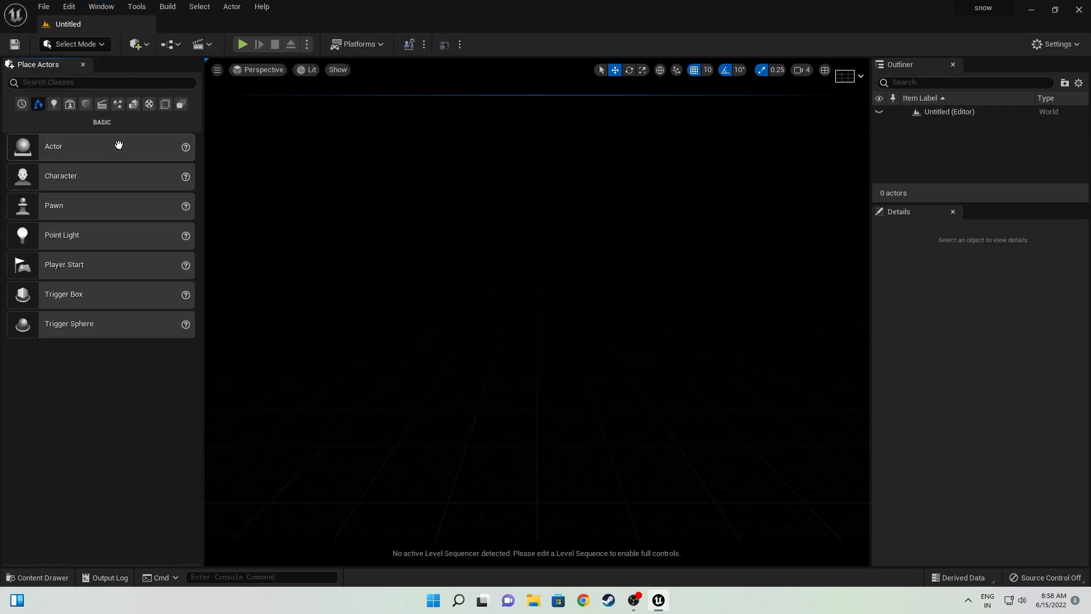
left_click(54, 104)
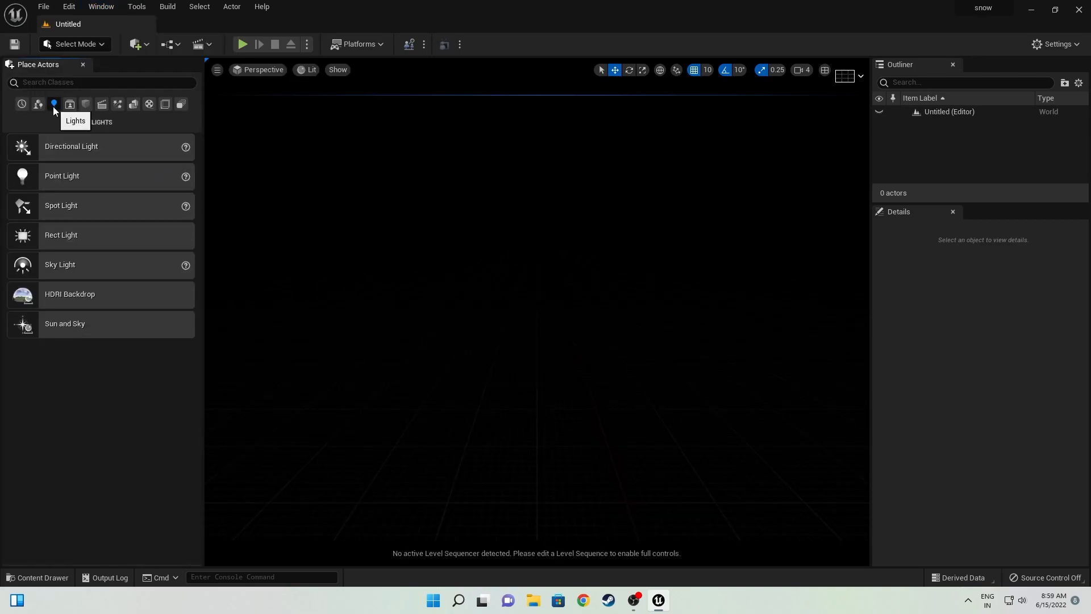
left_click_drag(69, 147, 380, 163)
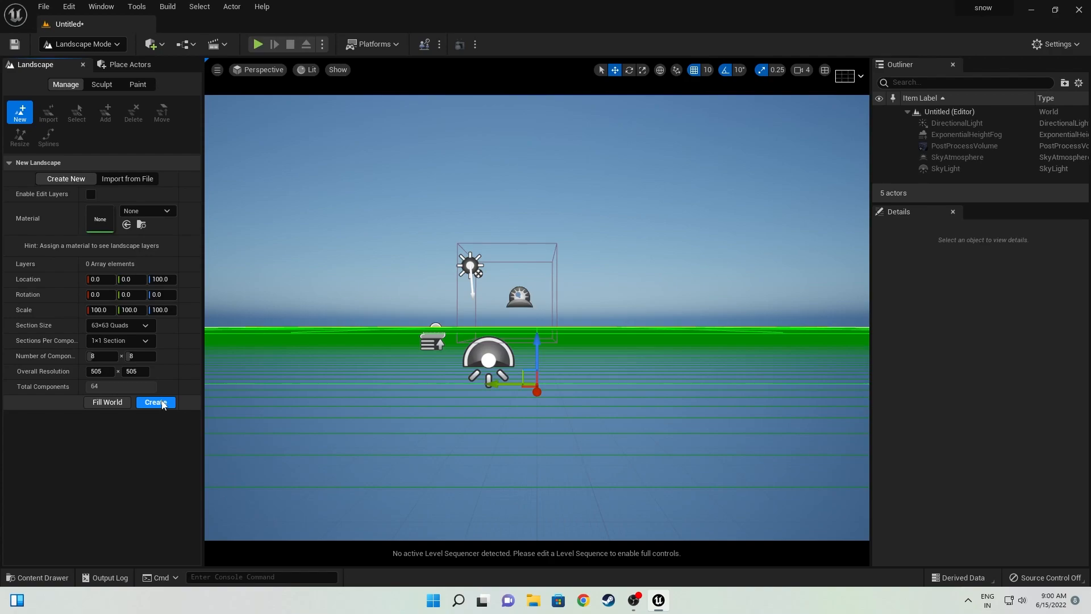
- Create a new landscape of 8 × 8 components with 63×63 quad sections and sculpt low hills along the horizon
left_click(156, 402)
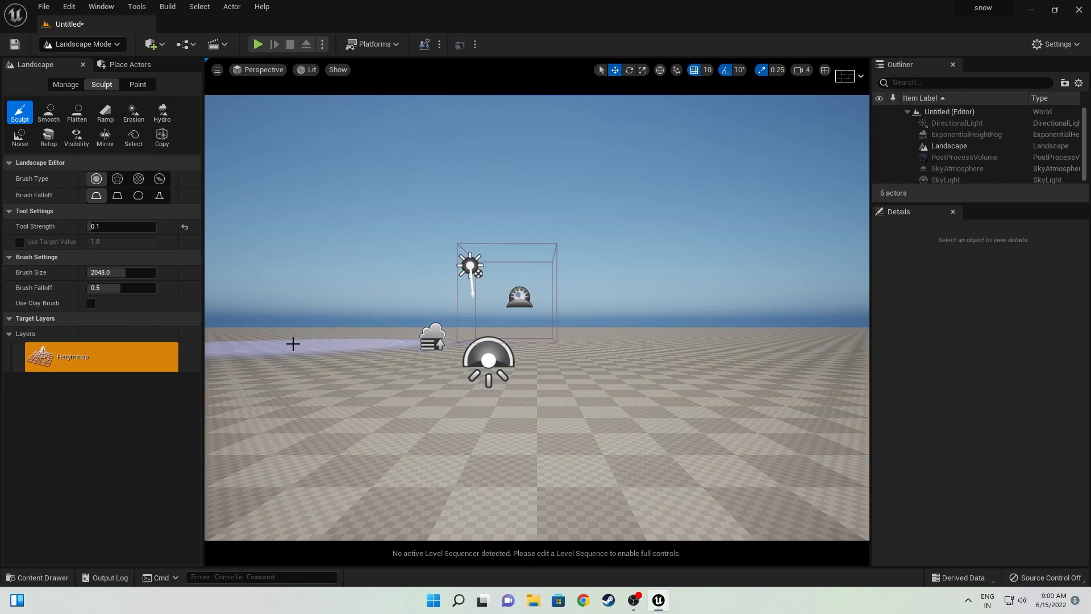
middle_click_drag(366, 344, 366, 220)
right_click_drag(366, 344, 366, 386)
right_click_drag(770, 286, 770, 285)
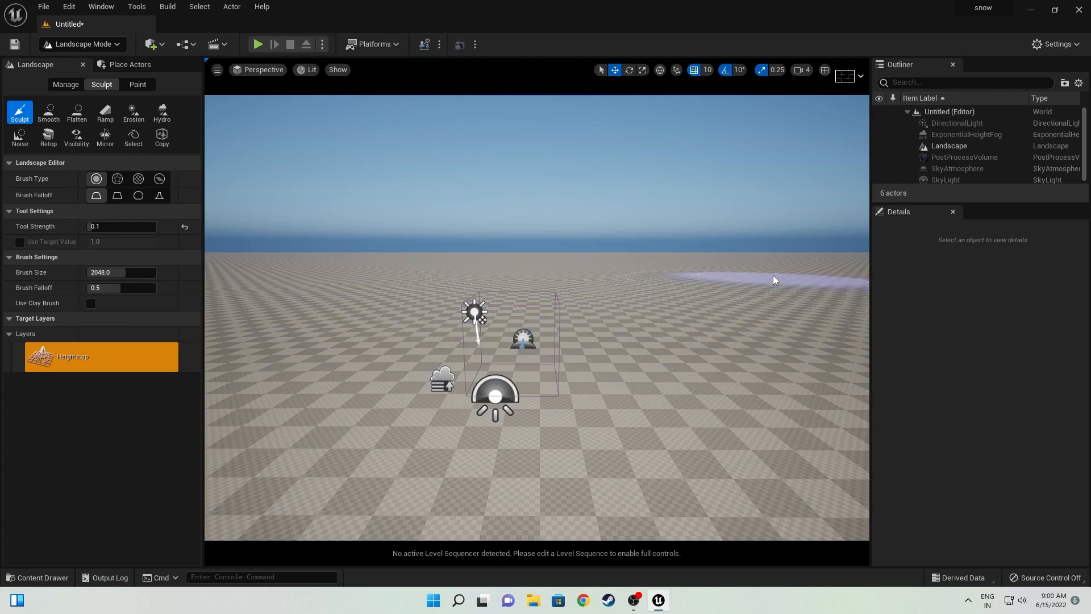
left_click_drag(773, 275, 670, 267)
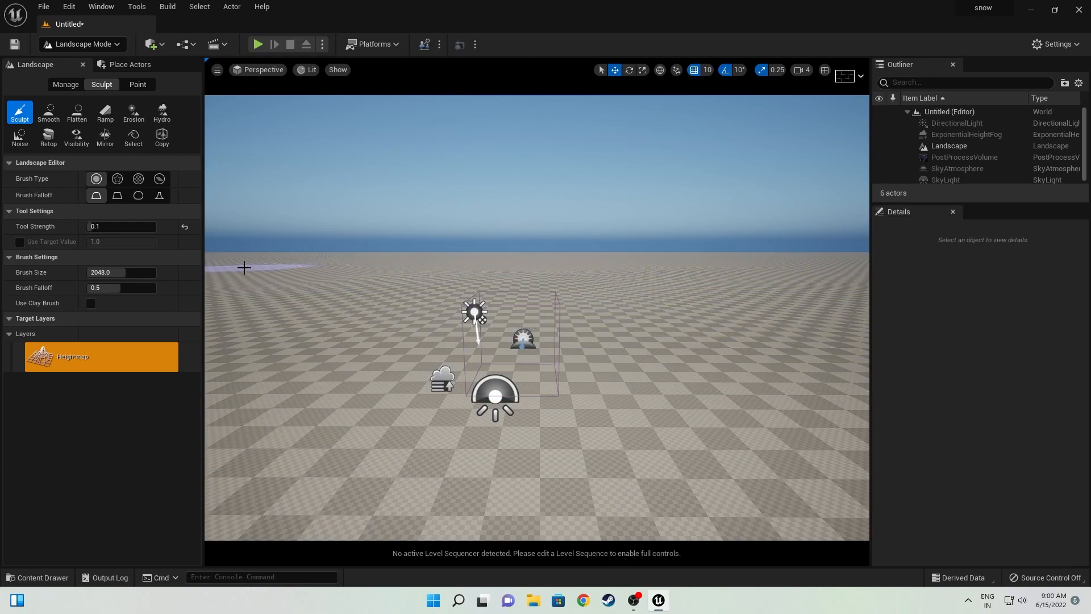
- Return to selection mode and enable Real Time Capture on the SkyLight
key("shift+1")
left_click(495, 397)
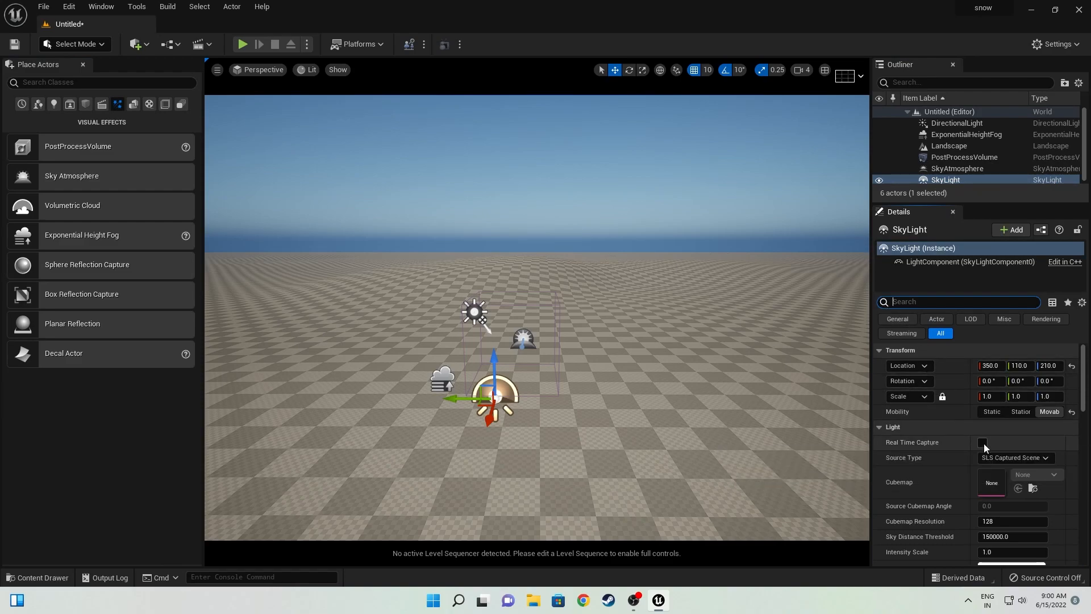
left_click(982, 443)
right_click_drag(739, 432, 739, 296)
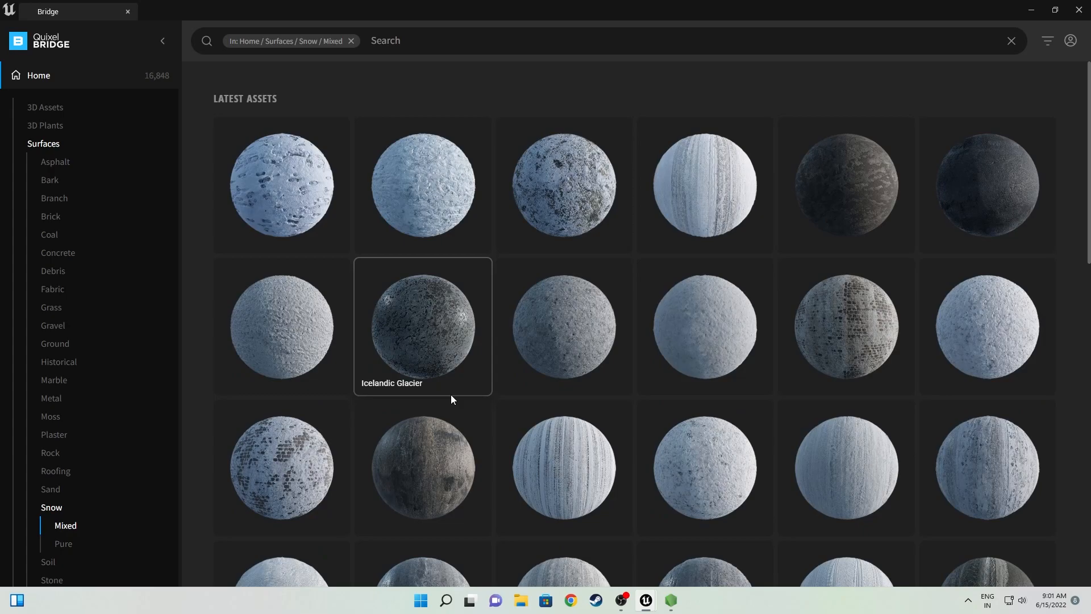
- Browse the mixed snow surfaces in Quixel Bridge and open one surface's details
scroll(451, 395, "down", 2)
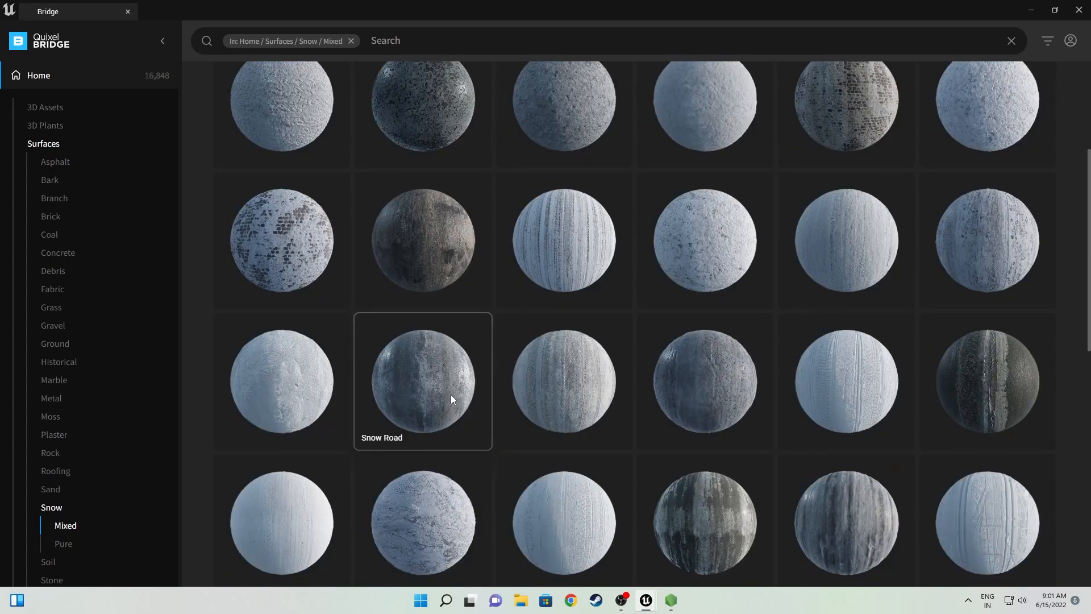
scroll(451, 394, "down", 3)
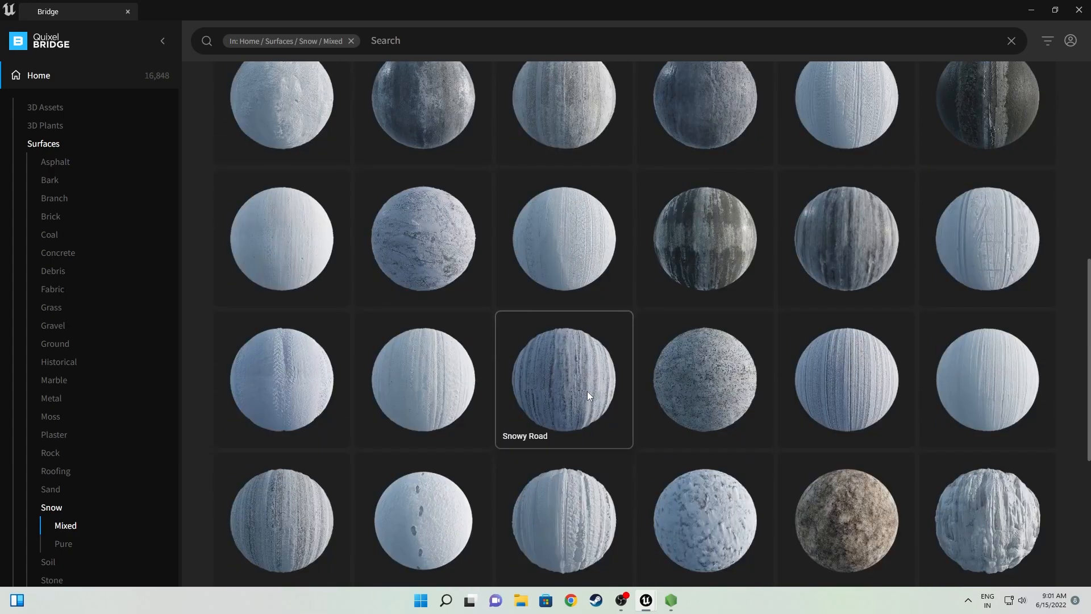
left_click(721, 391)
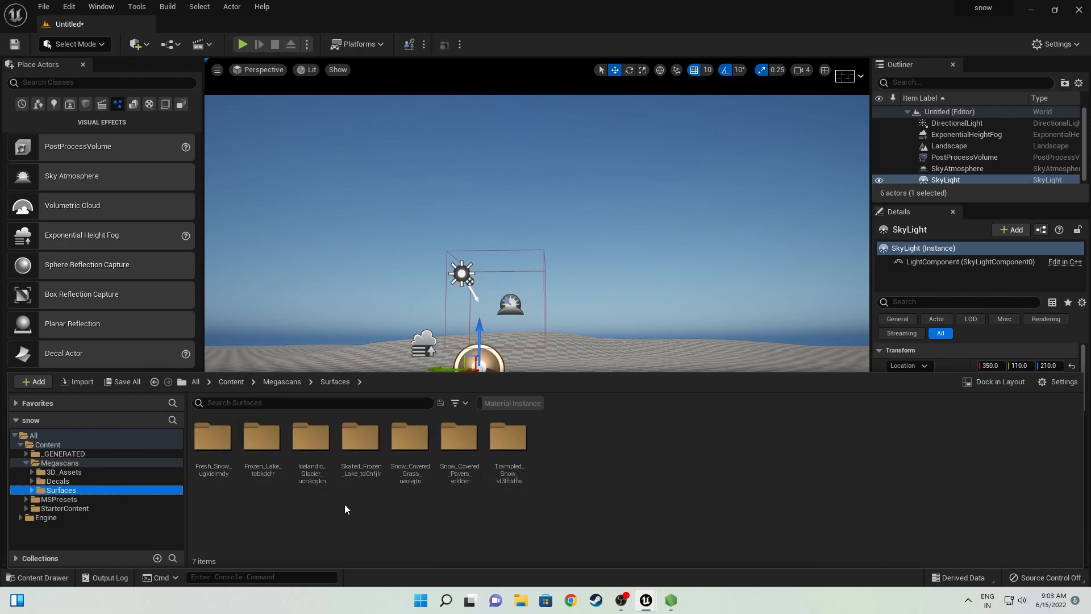
- Filter the Megascans Surfaces folder so it lists only Material Instance assets
left_click(455, 403)
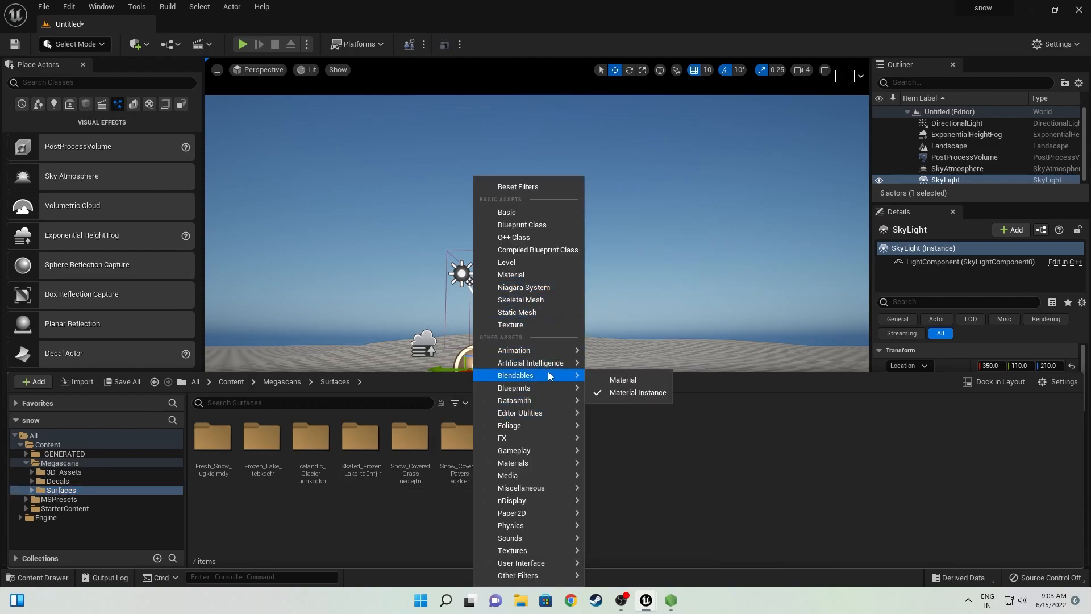
mouse_move(548, 438)
mouse_move(548, 462)
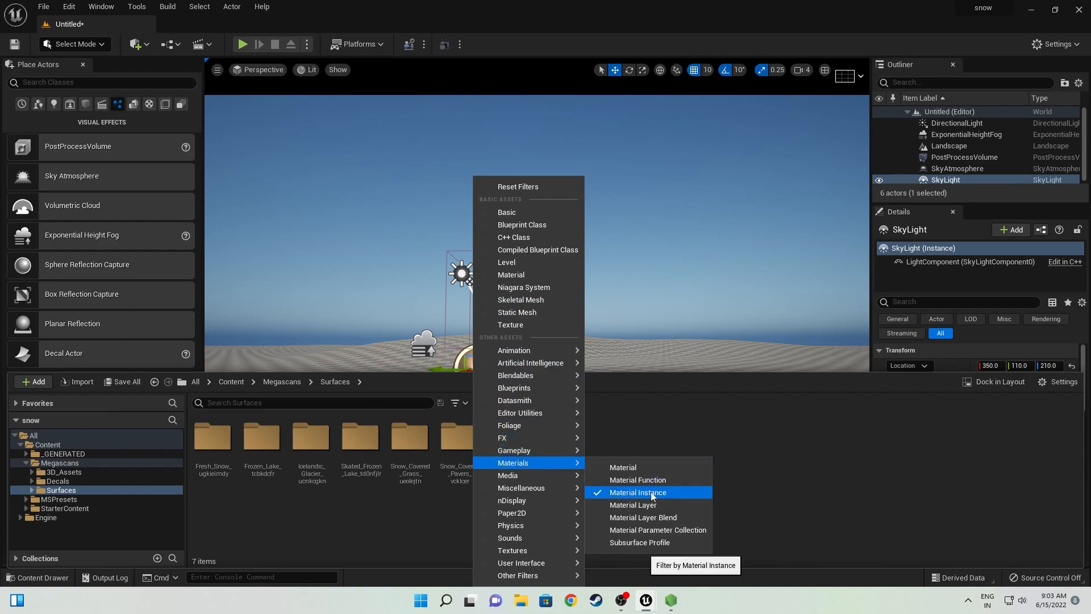
left_click(752, 493)
left_click(491, 405)
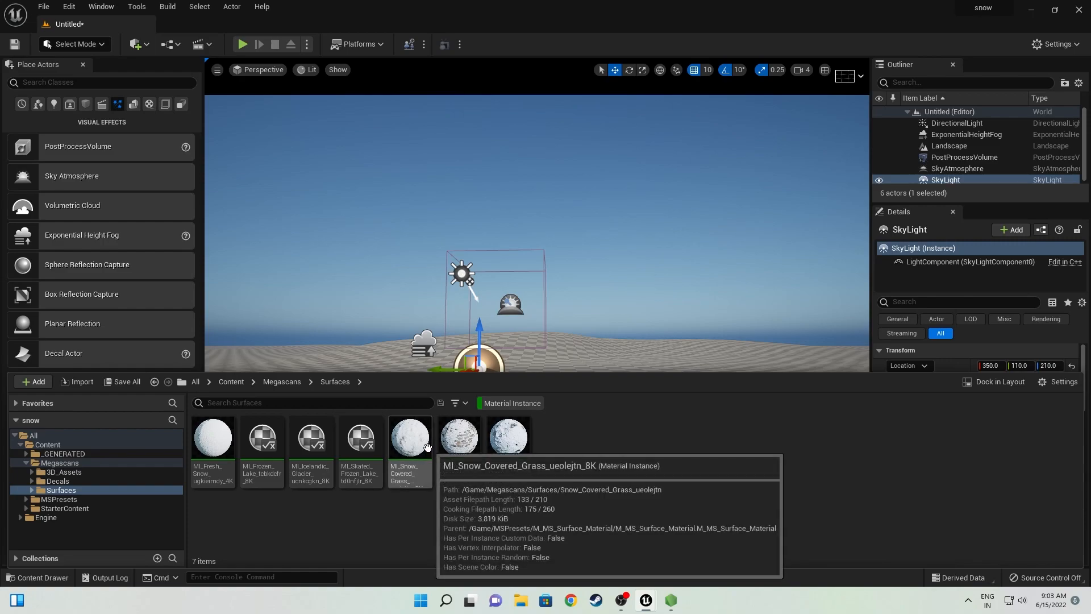
- Go through the snow, frozen lake and Icelandic glacier material instances to load and check their thumbnails
left_click(409, 438)
left_click(206, 444)
left_click(262, 439)
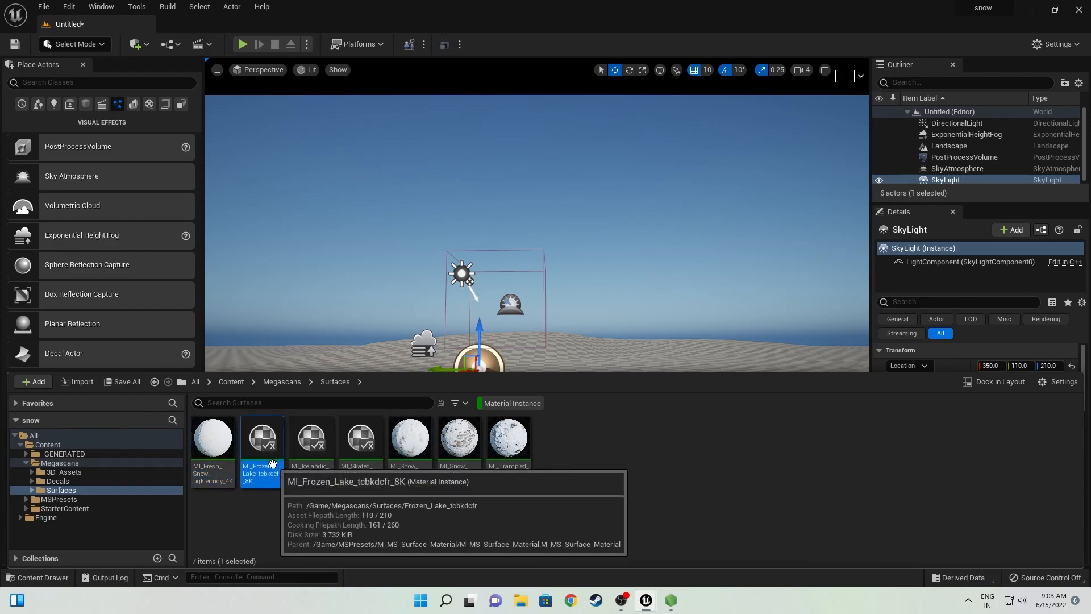
left_click(311, 439)
left_click_drag(359, 448, 318, 467)
left_click_drag(263, 447, 268, 453)
left_click(368, 548)
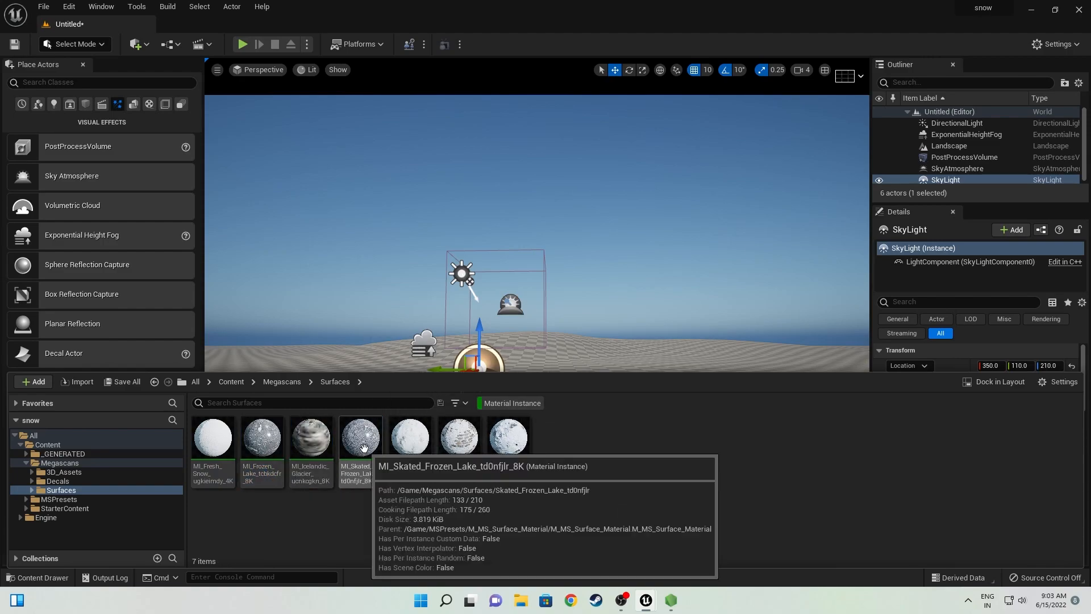
- Assign the MI_Fresh_Snow material instance from the Surfaces folder as the Landscape Material of the terrain
right_click_drag(406, 321, 405, 386)
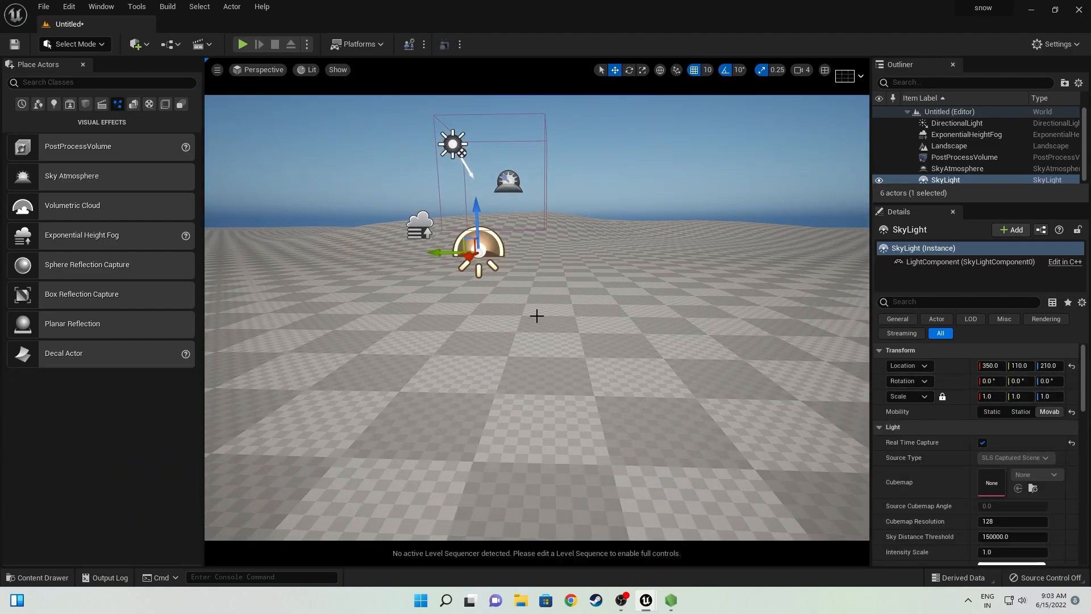
left_click(565, 305)
key("ctrl+space")
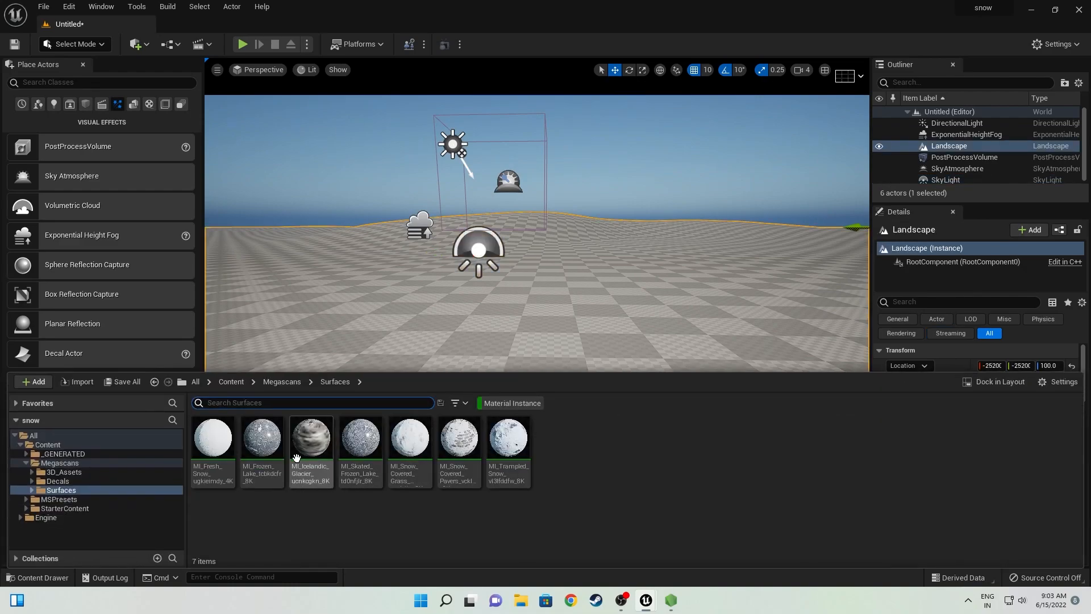
left_click(214, 442)
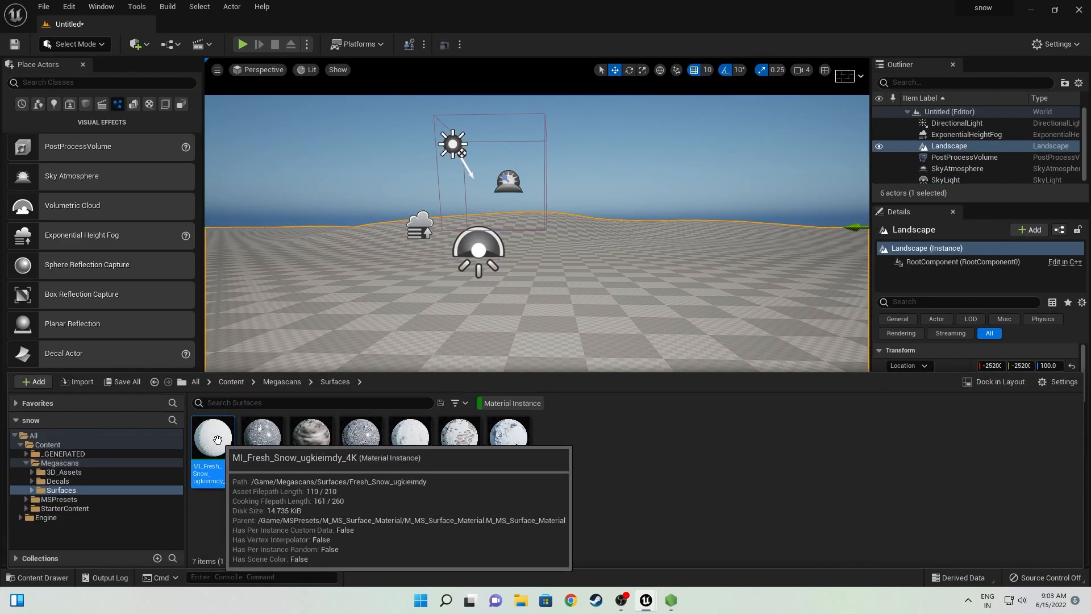
left_click(675, 310)
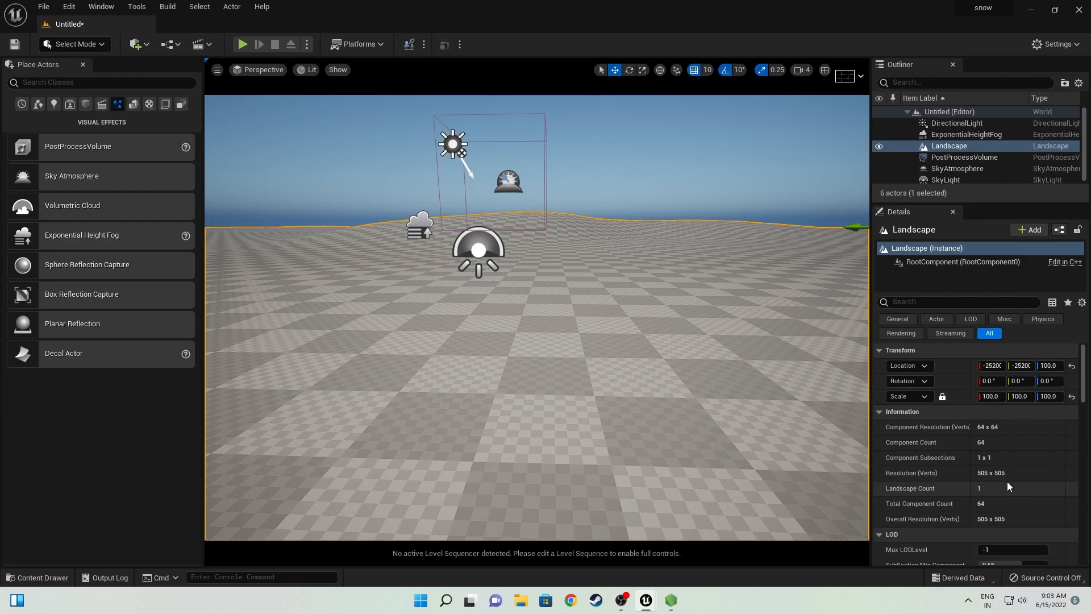
scroll(1007, 485, "down", 1)
scroll(1007, 484, "down", 5)
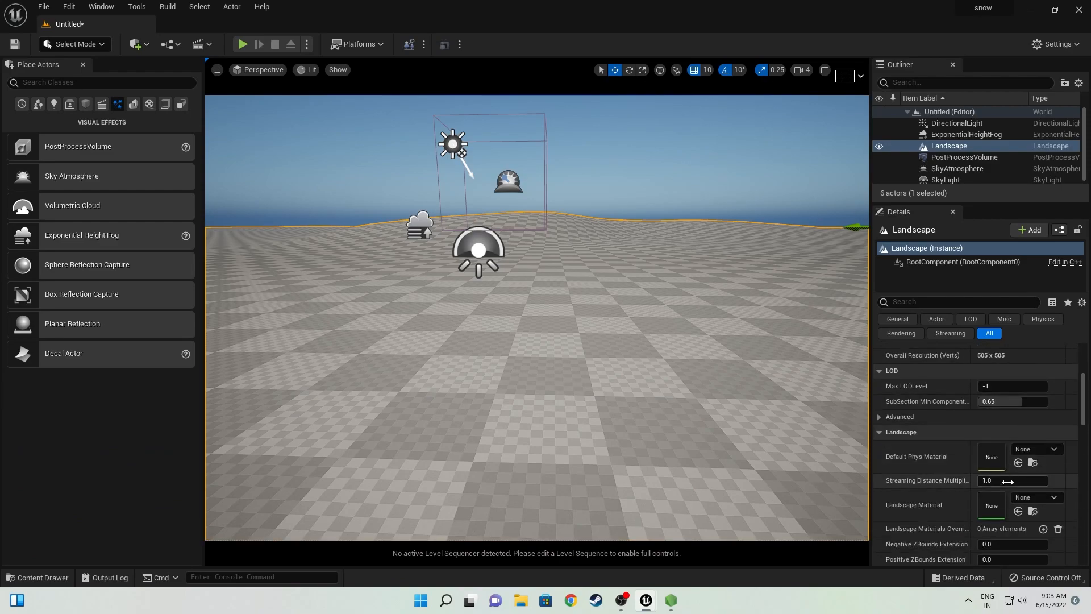
left_click(1019, 511)
mouse_move(461, 153)
middle_mouse_down()
mouse_move(462, 239)
mouse_move(461, 170)
middle_mouse_up()
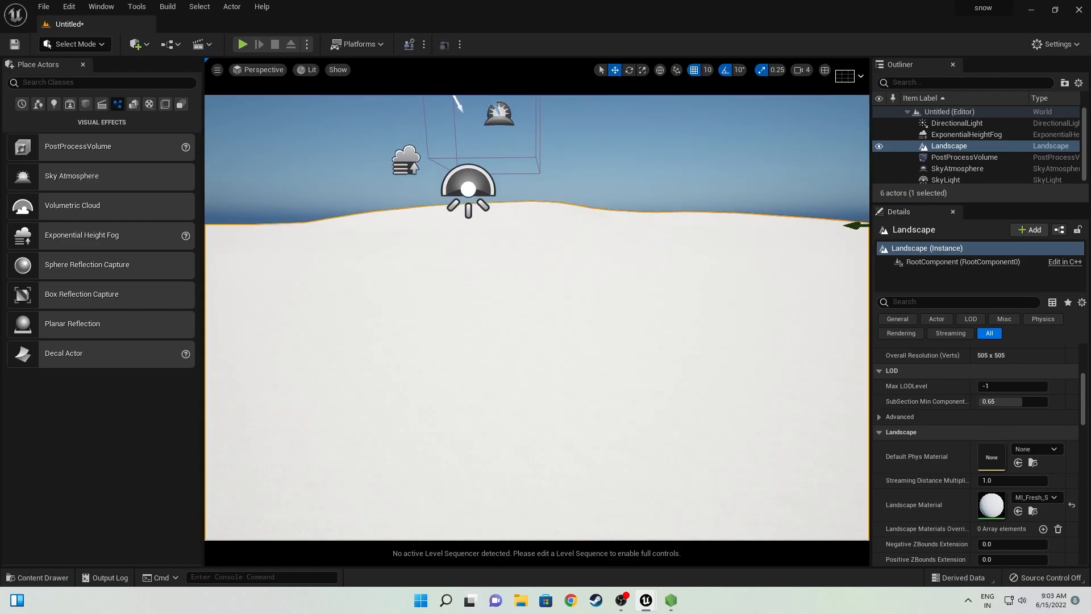
- Set the fresh snow material's Tiling X and Tiling Y to 0.1, then save and close the material
double_click(990, 507)
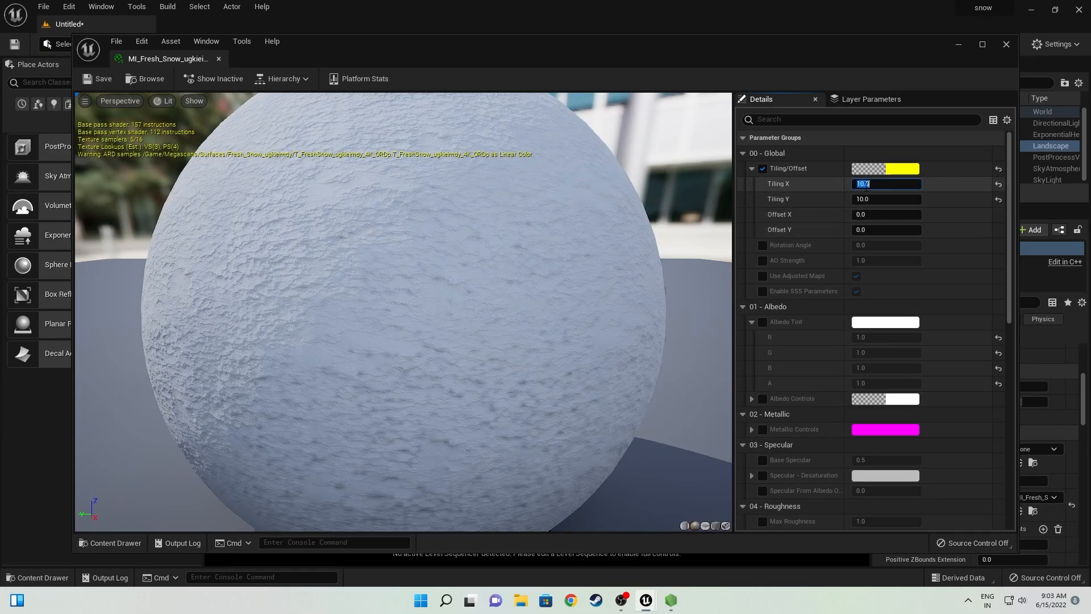
type("0.1")
key("Tab")
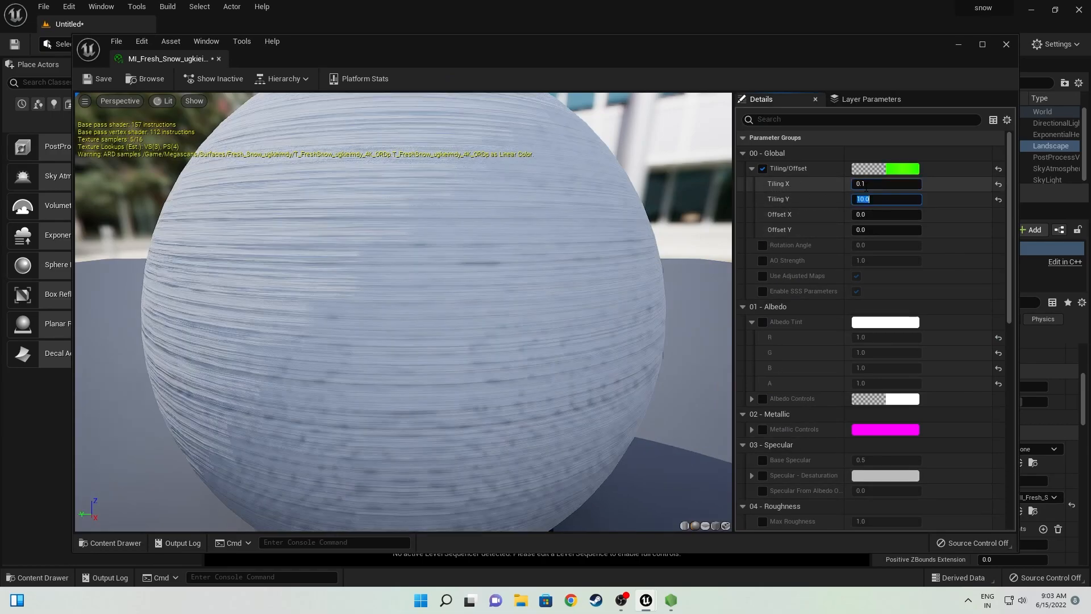
key("Return")
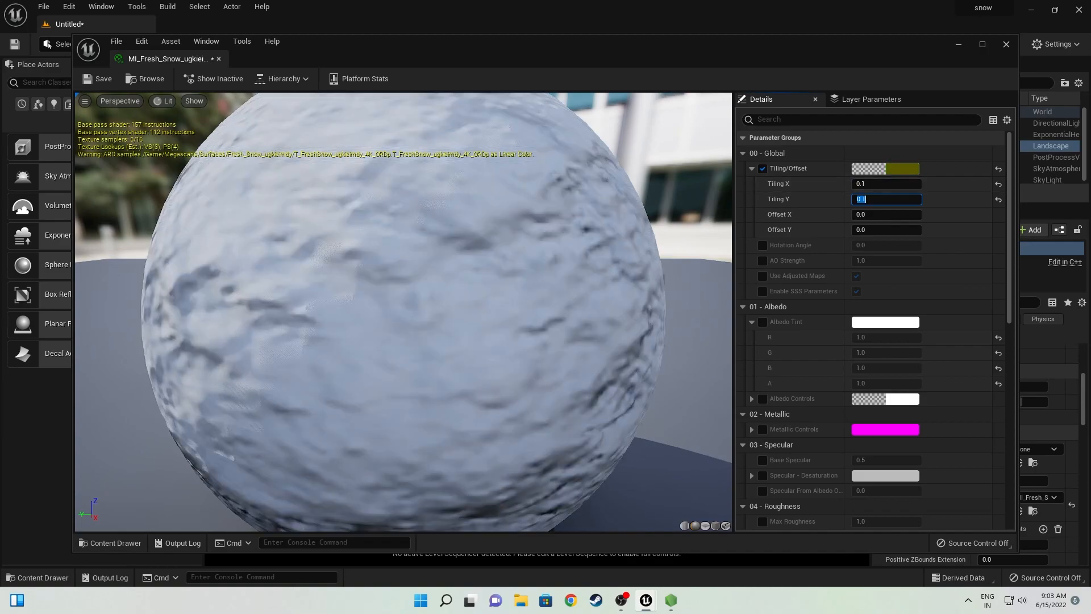
left_click(98, 83)
left_click(1010, 44)
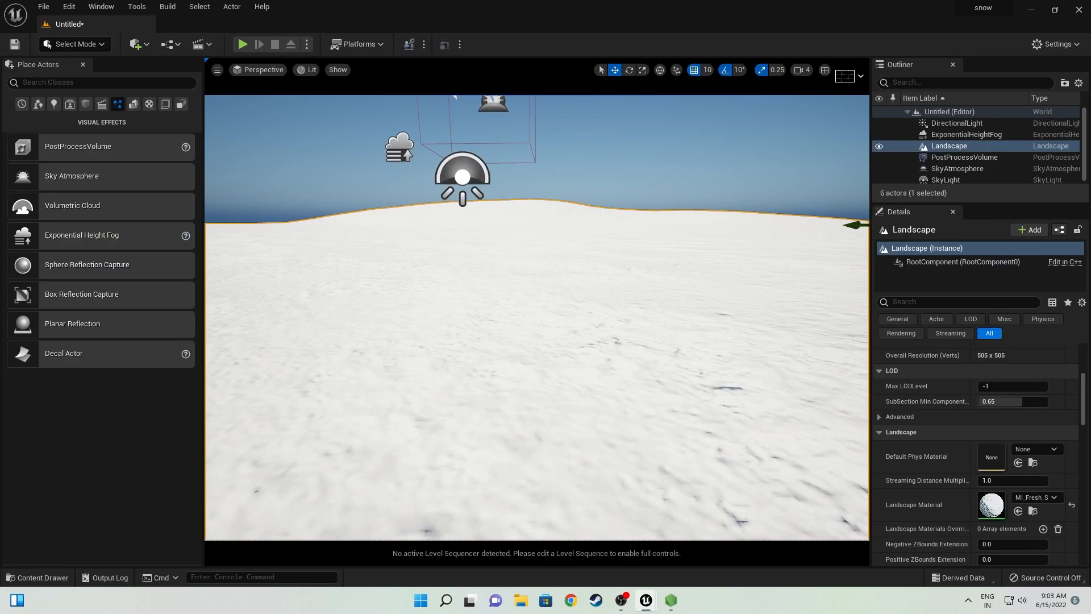
- Inspect the snow texture across the terrain and rotate the directional light to bring out its surface relief
right_click_drag(536, 317, 651, 299)
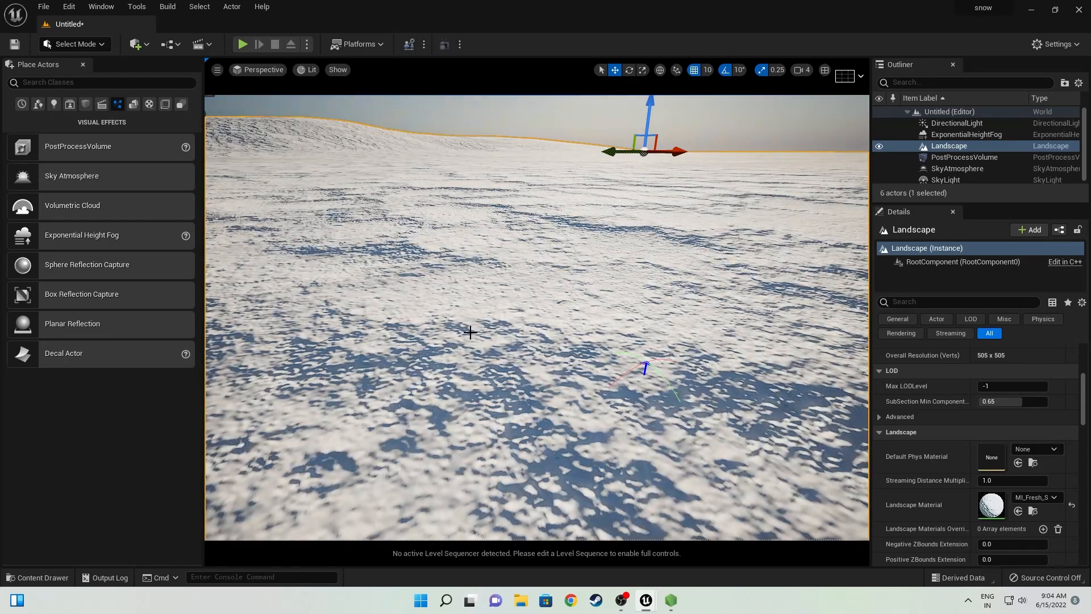
right_click_drag(536, 317, 152, 239)
key("ctrl+l")
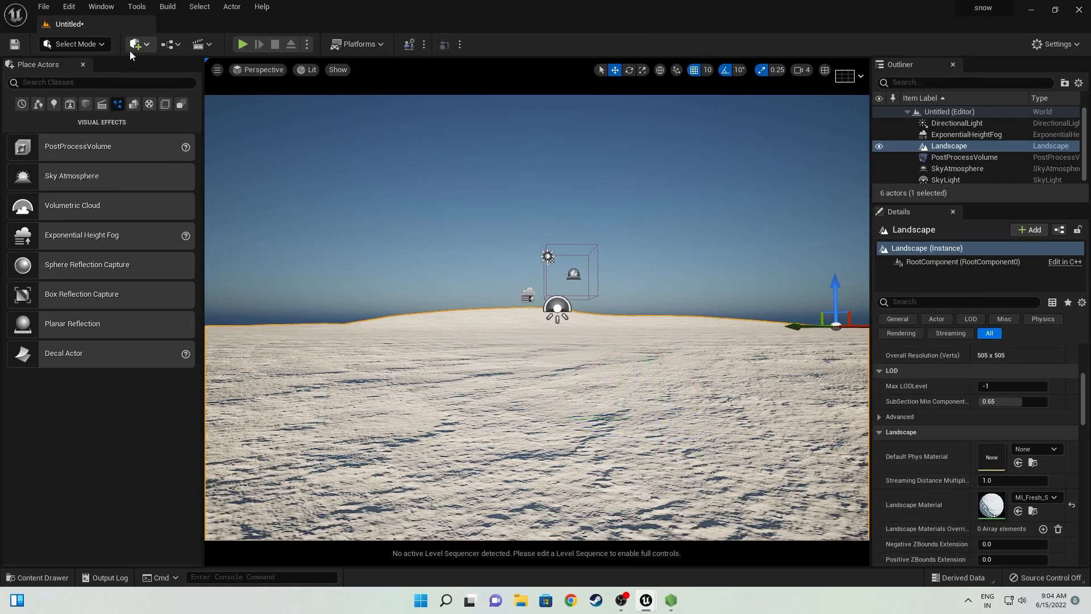
- Reopen Quixel Bridge, close the surface details, maximize the window and go to the Nature category of 3D Assets
left_click(135, 45)
left_click(155, 88)
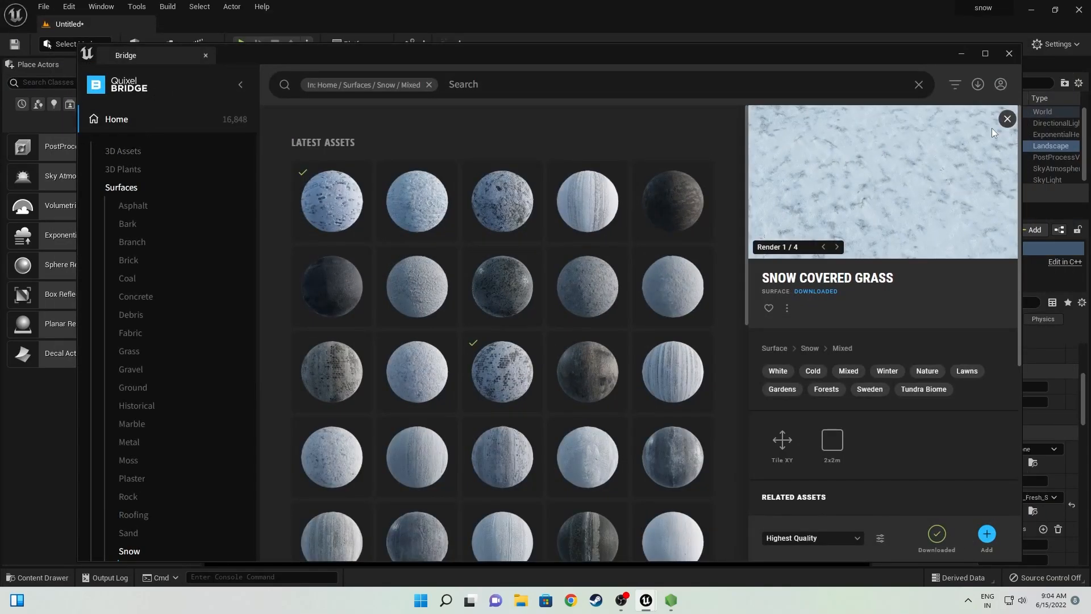
left_click(1007, 118)
left_click(123, 154)
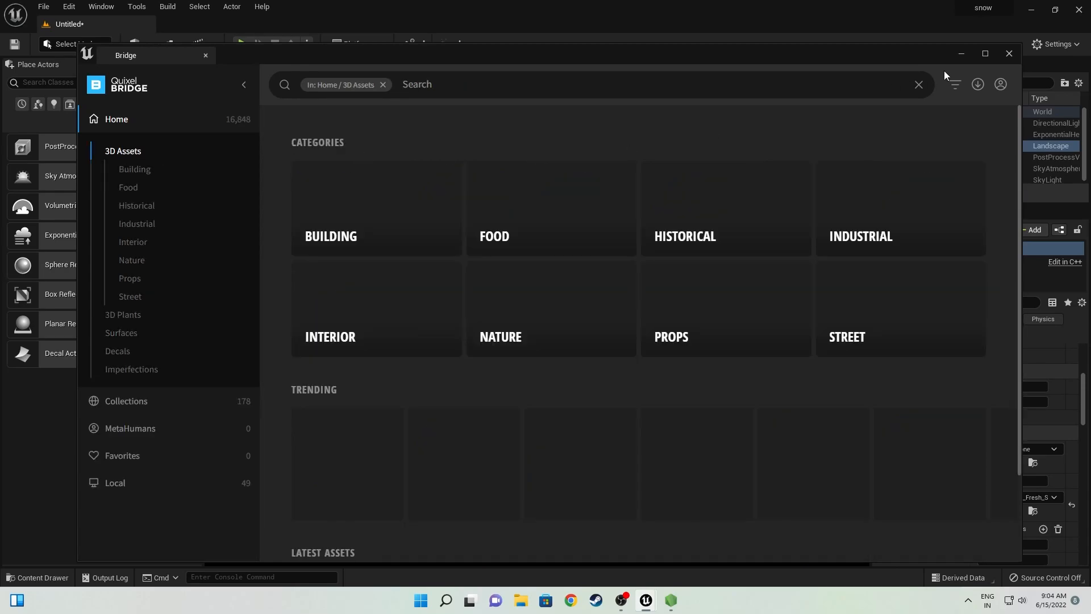
left_click(985, 53)
left_click(536, 309)
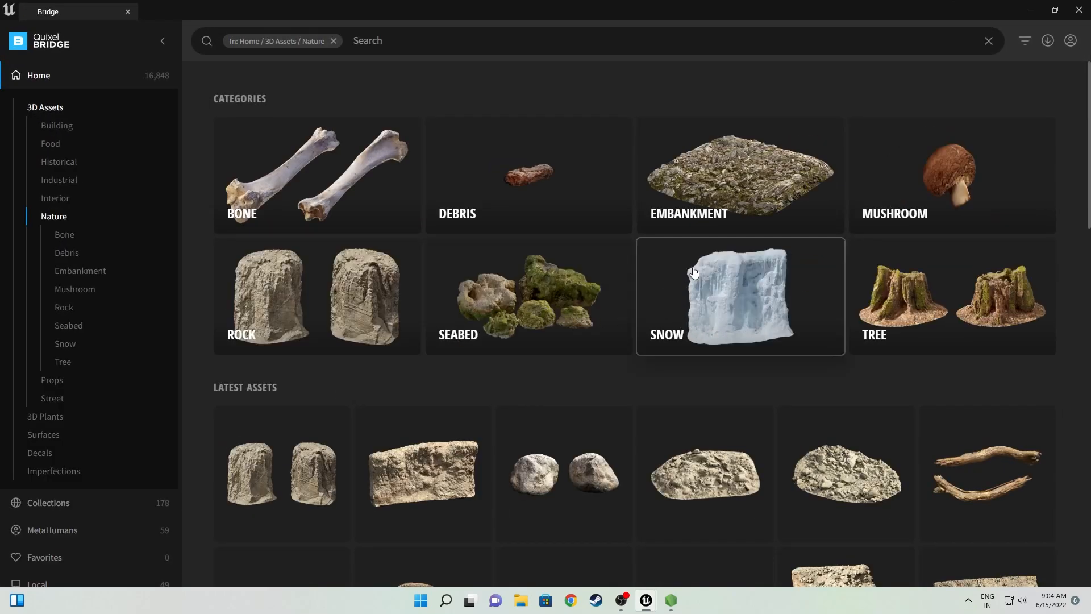
- Open the Snow category of the Nature assets and look through its ice cliff and snow embankment models
left_click(715, 306)
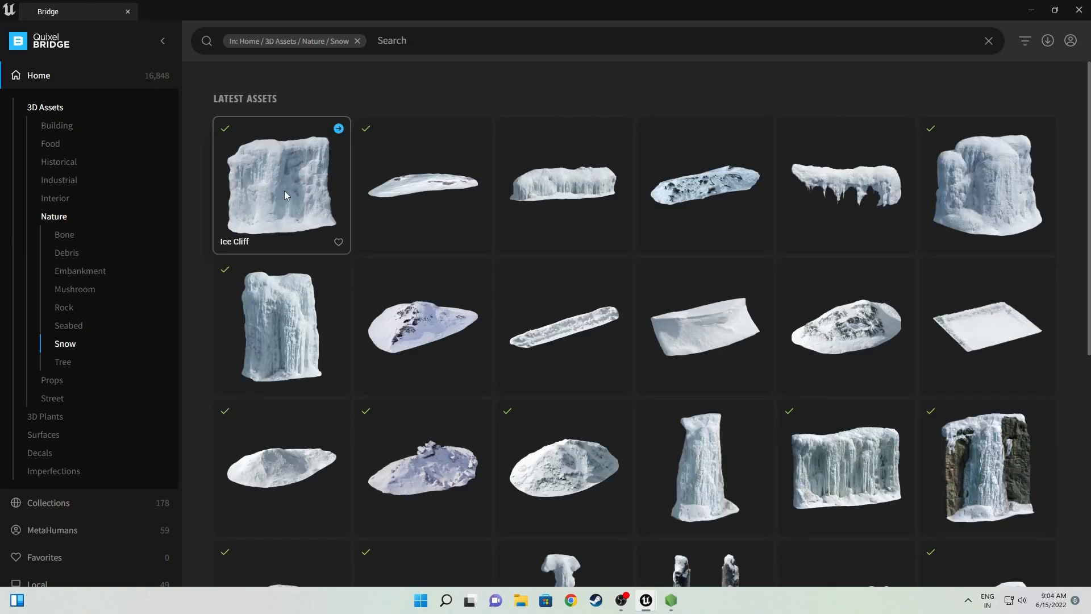
scroll(796, 285, "down", 3)
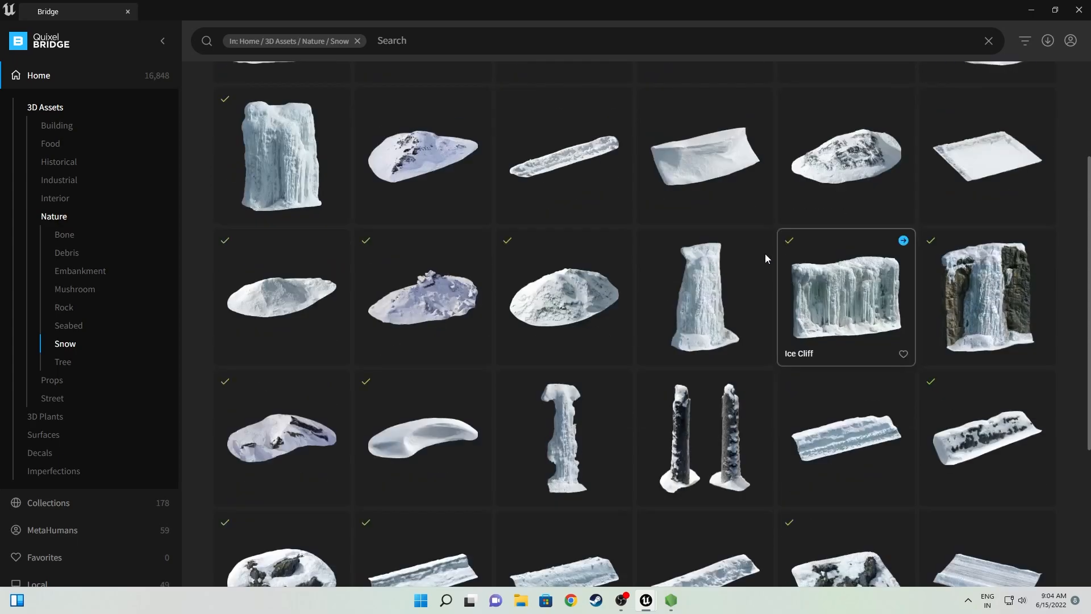
scroll(682, 273, "down", 4)
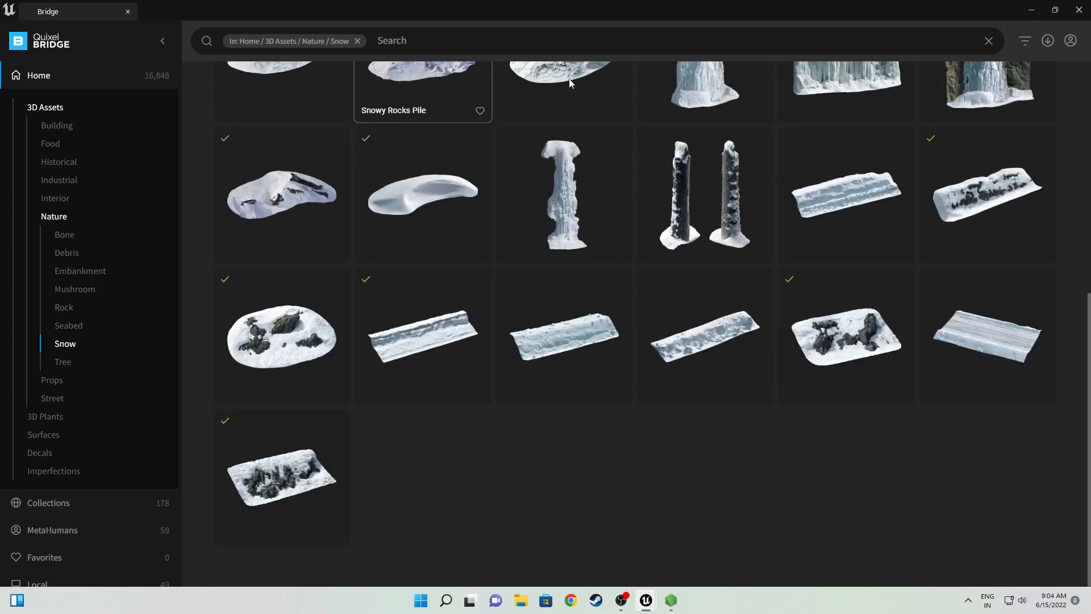
scroll(629, 236, "up", 7)
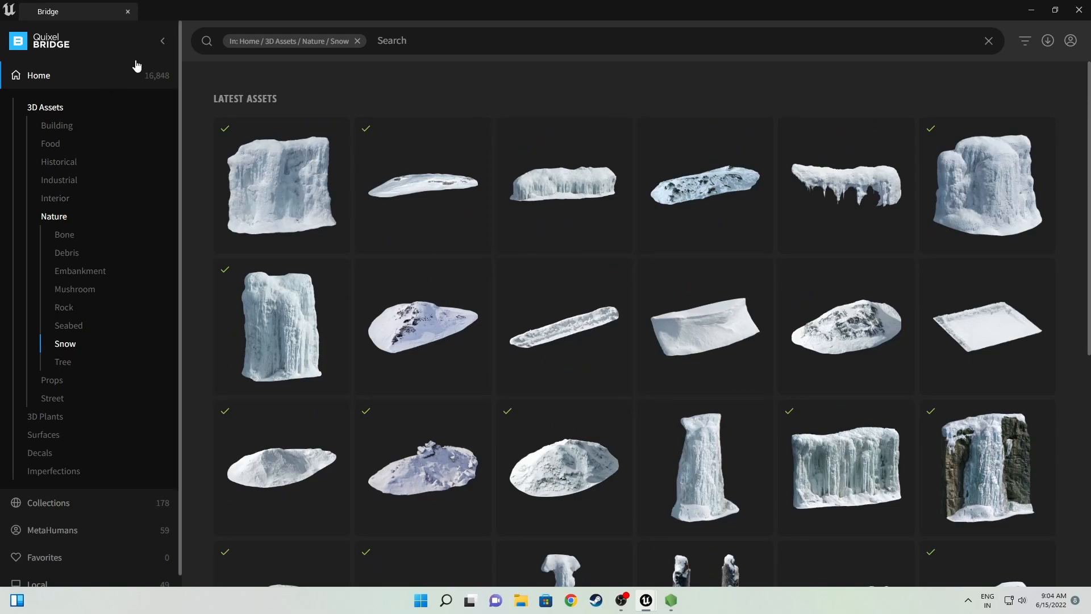
- Look through the locally downloaded Megascans assets in Bridge and close the Bridge window
left_click(47, 76)
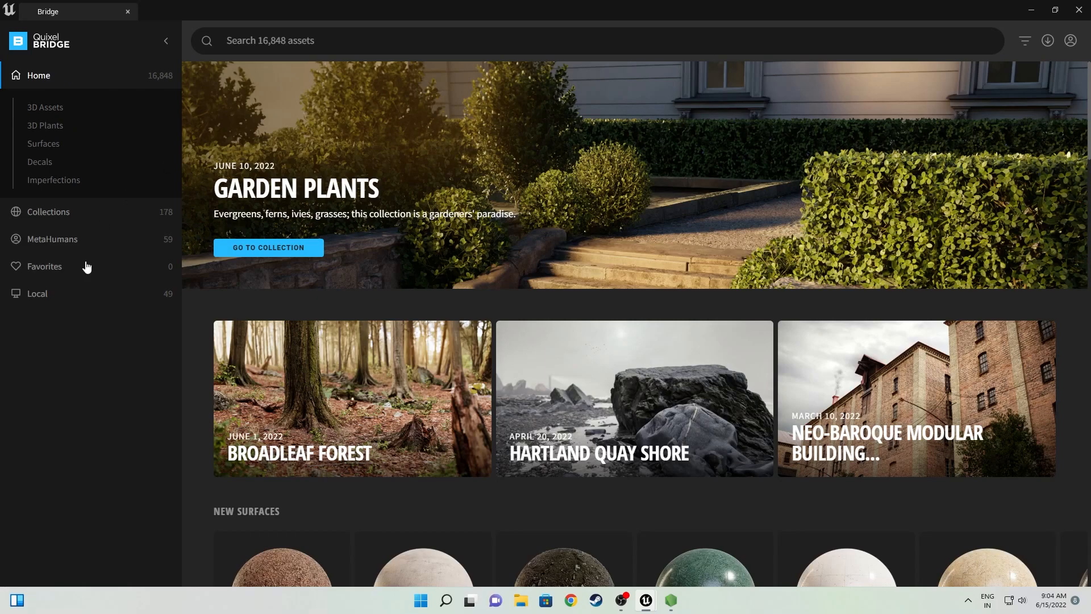
left_click(48, 297)
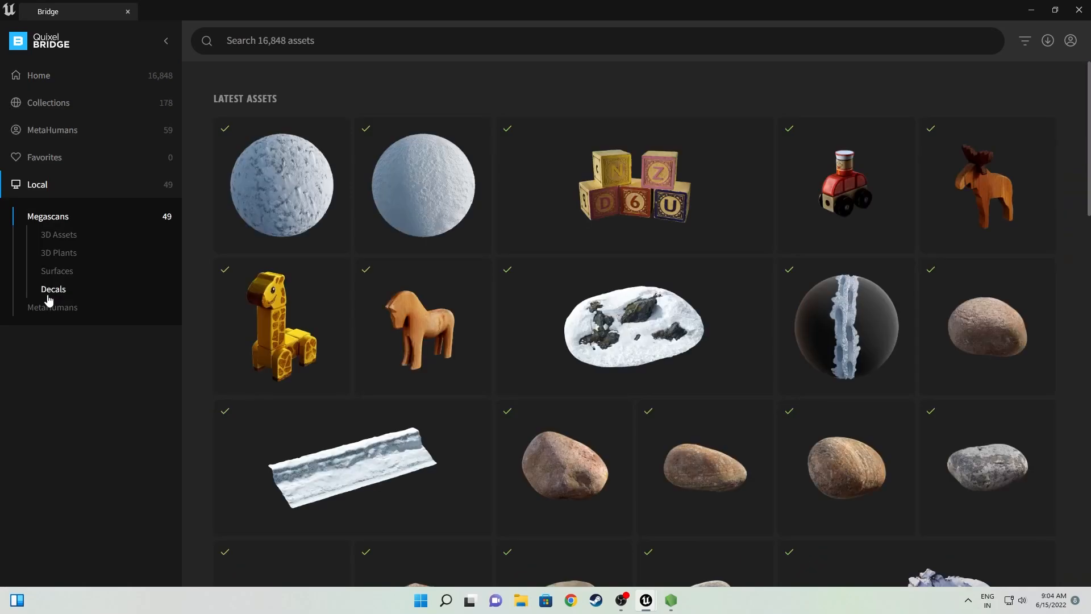
scroll(429, 238, "down", 8)
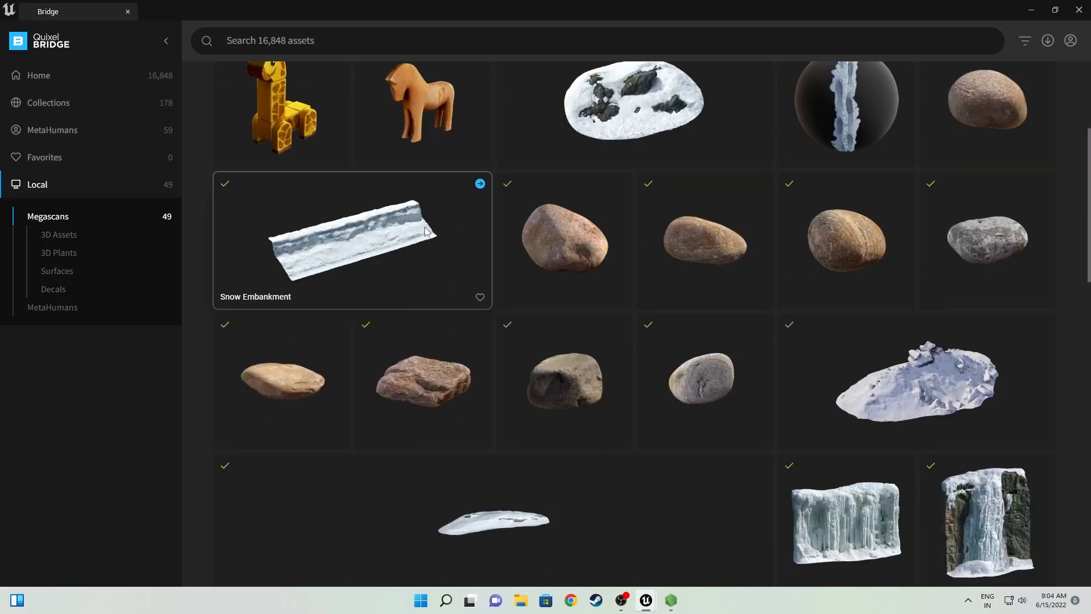
scroll(433, 244, "down", 3)
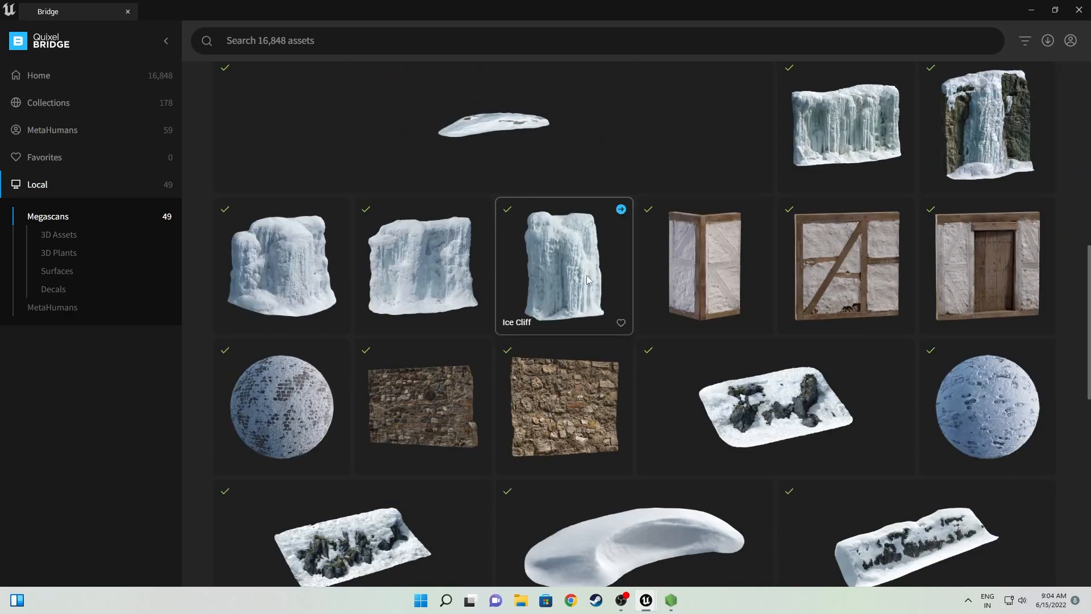
scroll(510, 282, "down", 4)
scroll(598, 336, "down", 3)
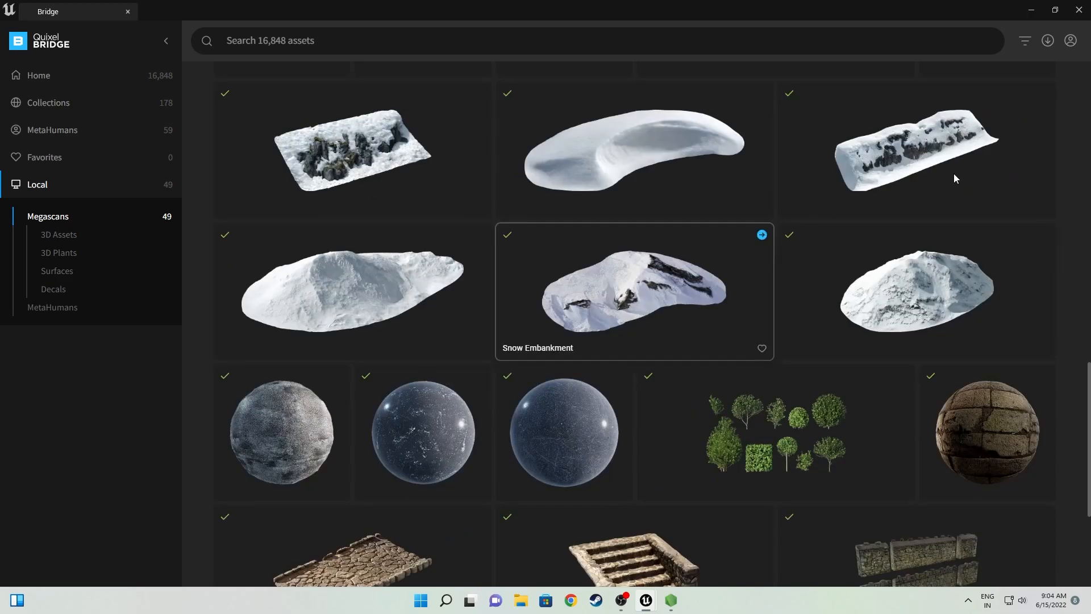
left_click(1080, 11)
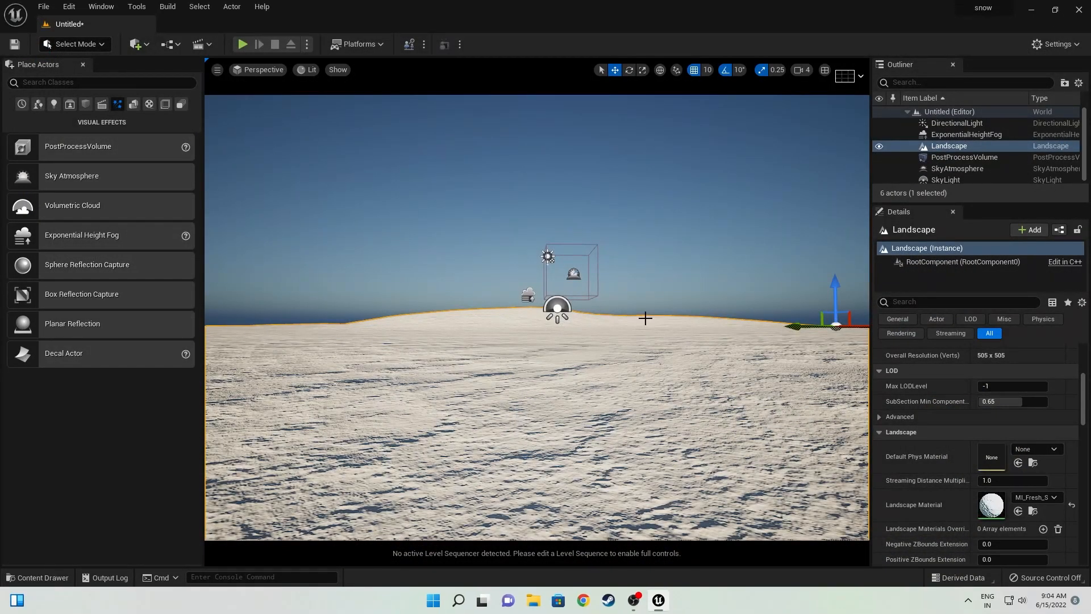
- Show the Megascans 3D_Assets folder in the content drawer, turn off the Material Instance filter and bring up the asset filter choices
middle_click_drag(647, 319, 645, 309)
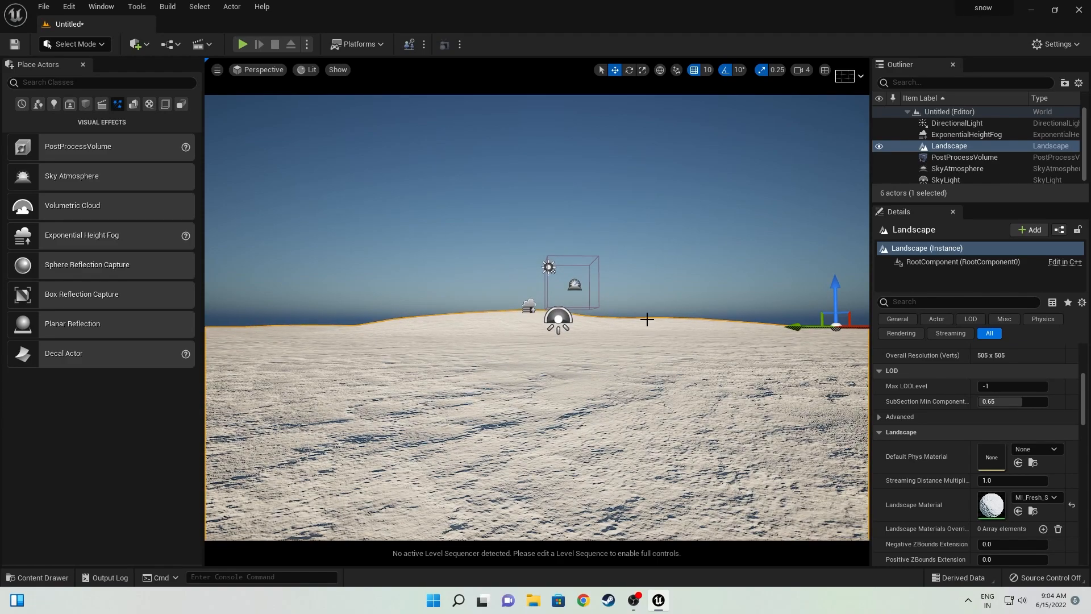
key("ctrl+space")
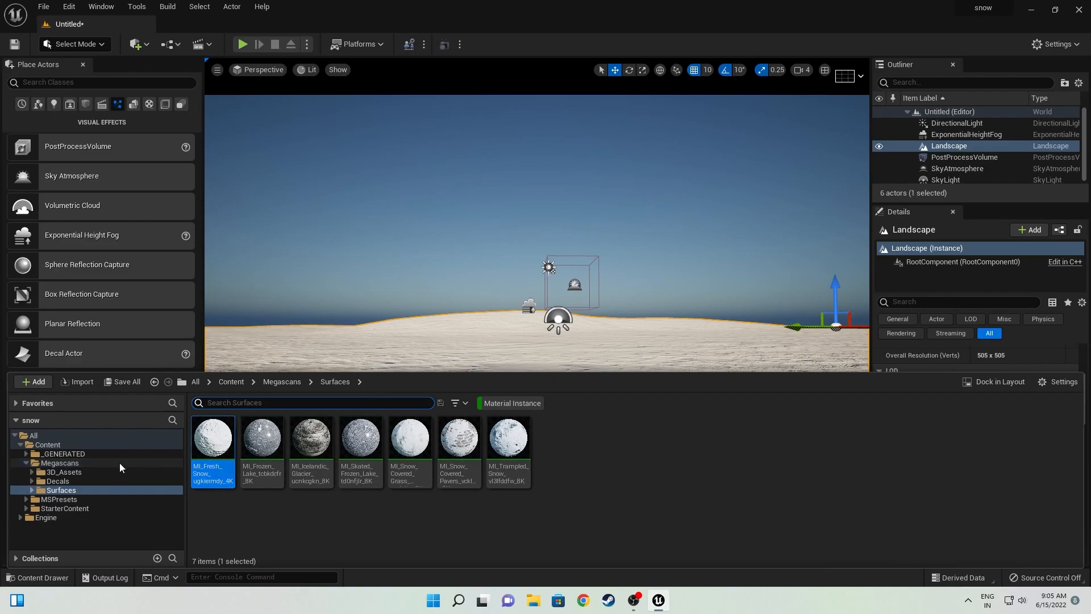
left_click(59, 464)
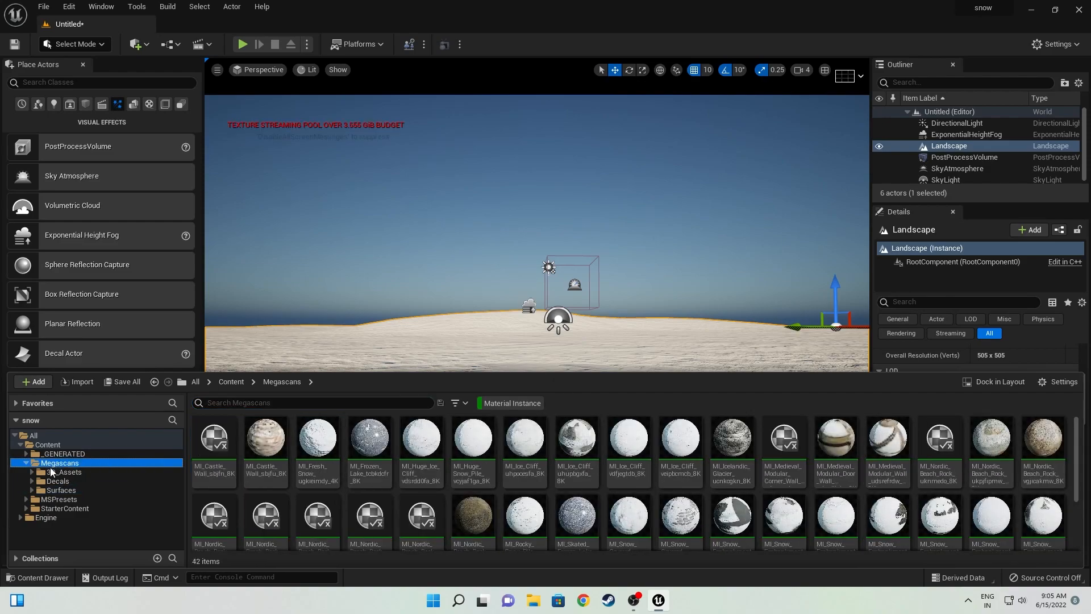
left_click(60, 473)
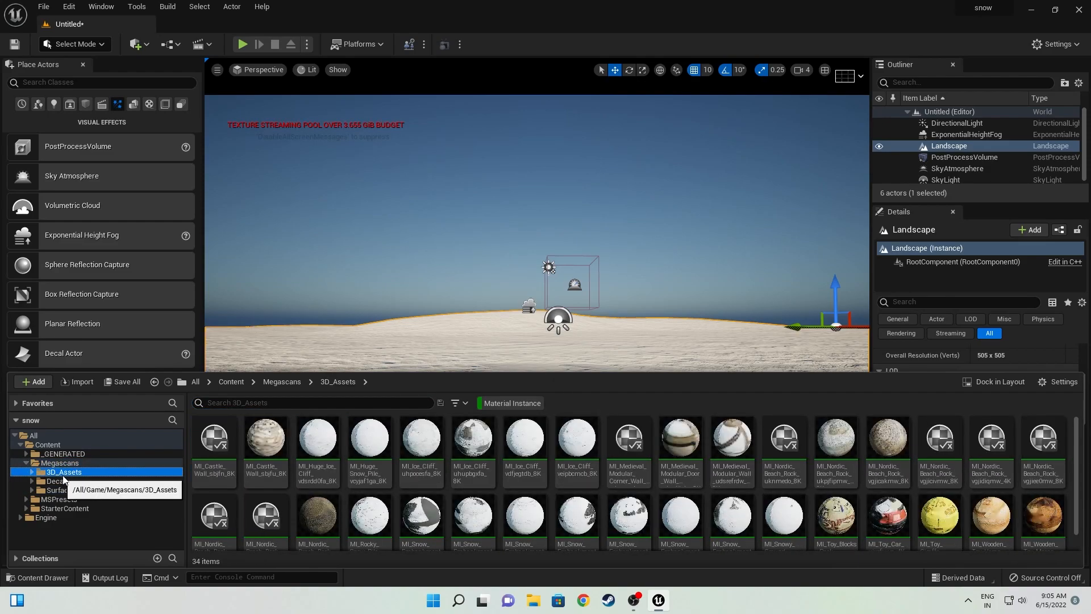
left_click(479, 403)
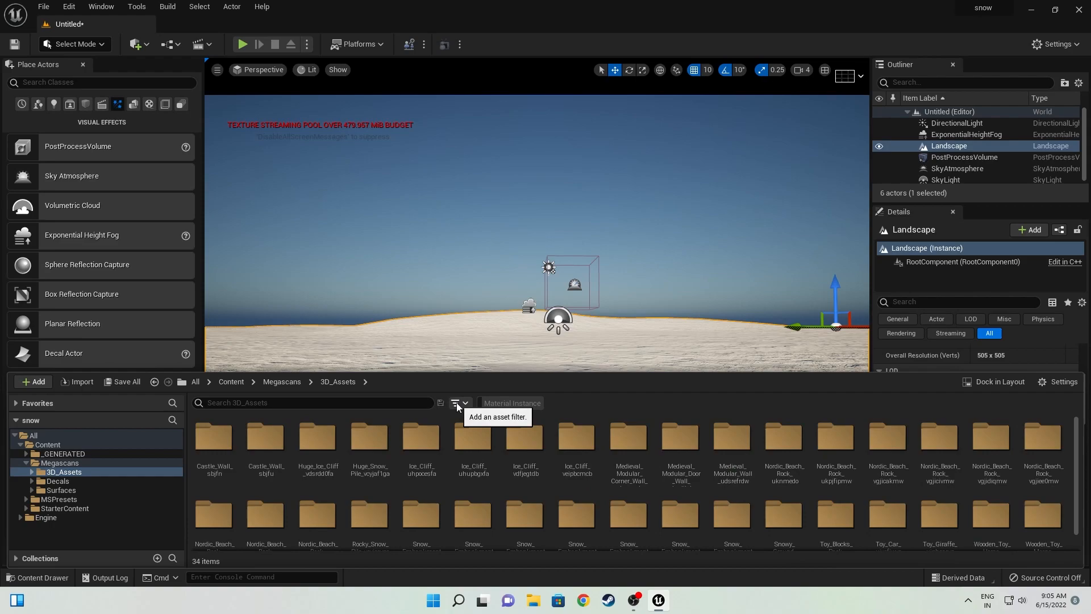
left_click(456, 403)
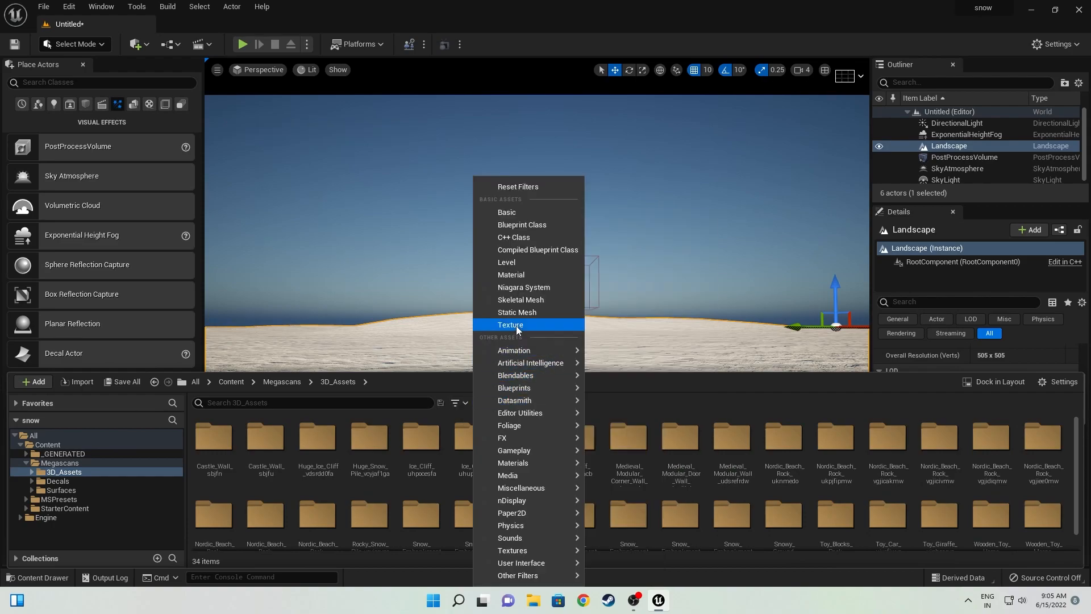
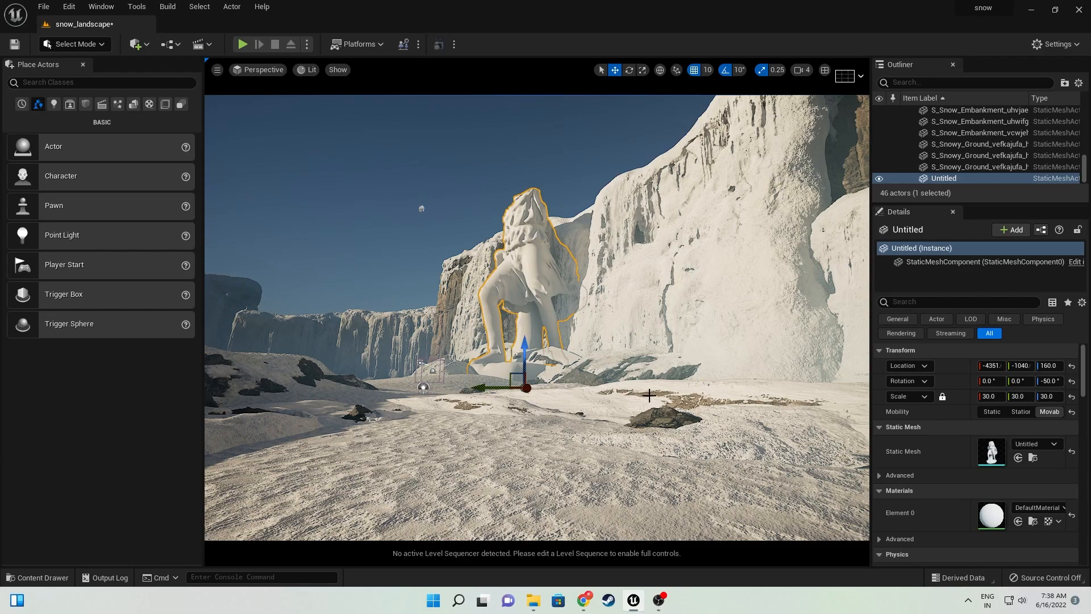
- Duplicate the giant statue beside the original at the ice cliff and shift the copy along its X location
left_click_drag(526, 389, 555, 388, "alt")
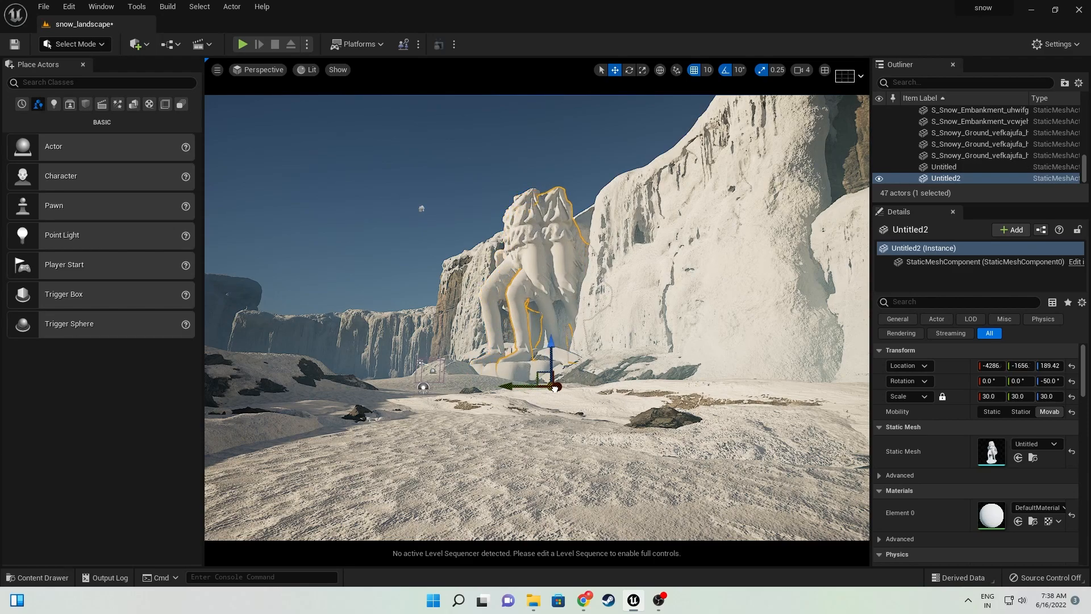
left_click_drag(990, 366, 1023, 366)
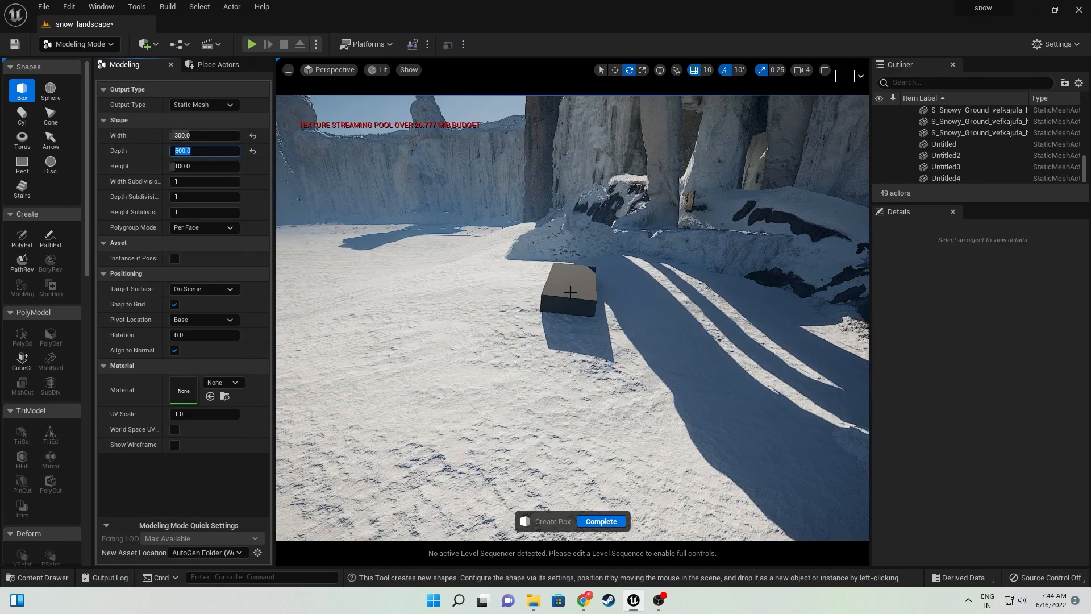
- Place a 300 by 600 by 100 box on the snow in front of the cliffs, complete it, then rotate and reposition it
left_click(567, 294)
left_click(601, 521)
left_click_drag(604, 307, 540, 312)
left_click_drag(584, 234, 610, 251)
scroll(643, 282, "up", 1)
mouse_move(644, 282)
right_mouse_down()
mouse_move(682, 347)
mouse_move(651, 284)
right_mouse_up()
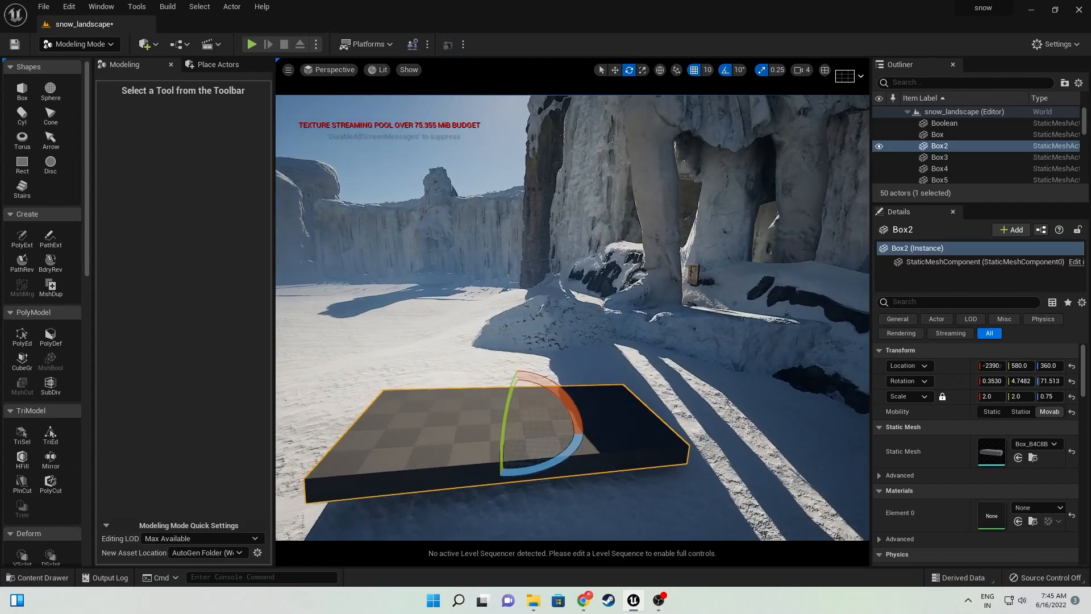
left_click(615, 70)
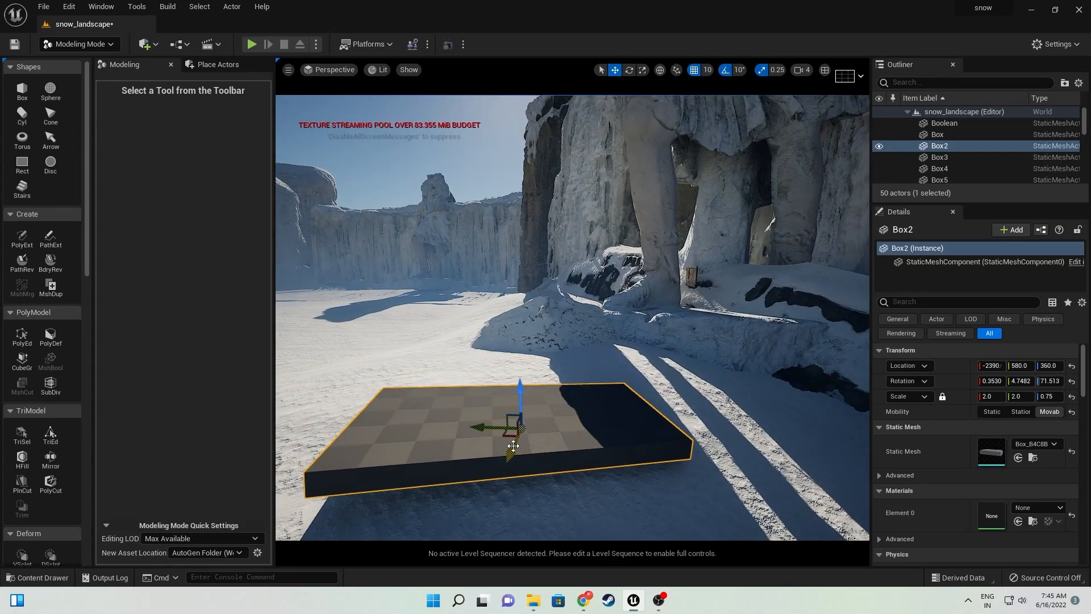
left_click_drag(513, 446, 539, 401)
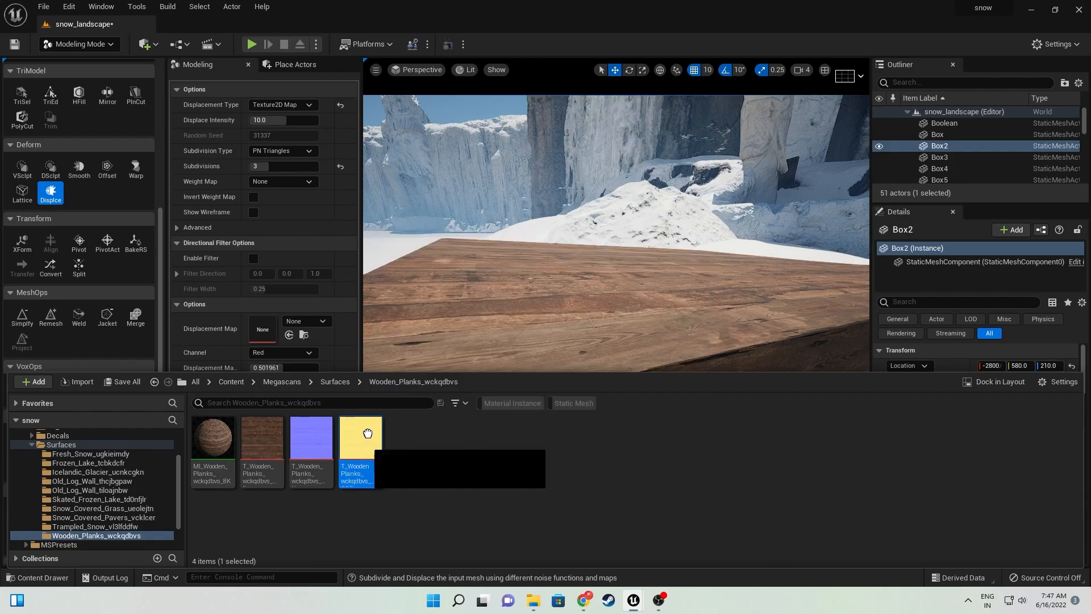
- Assign the yellow packed texture from the Wooden_Planks_wckqdbvs folder as the Displacement Map for the box
left_click_drag(368, 433, 300, 326)
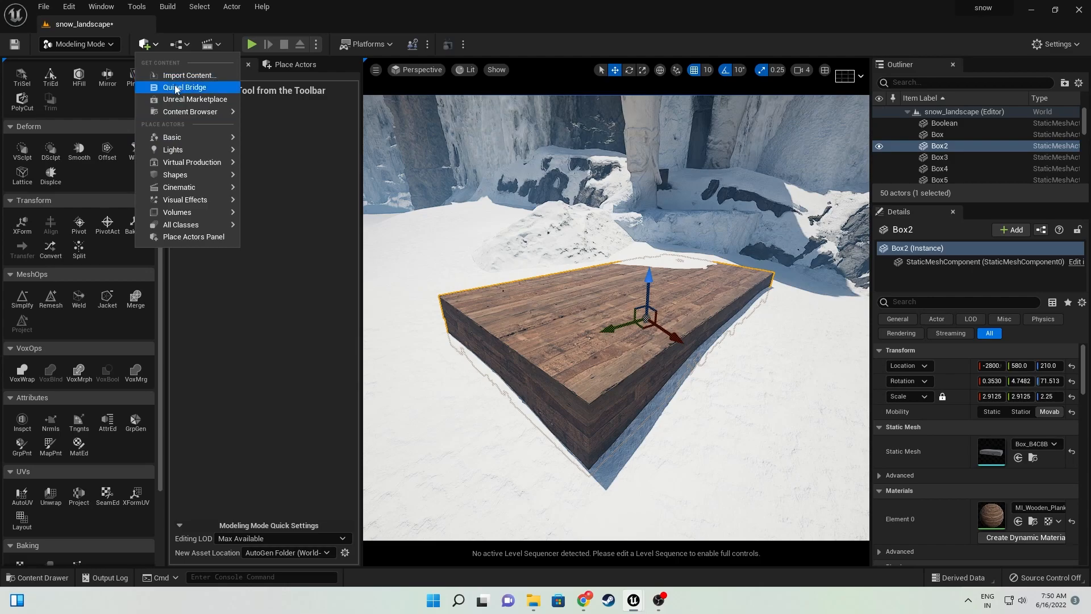
- Reopen Quixel Bridge maximized, close the Wooden Planks details and go to the Log category of the Wood surfaces
left_click(188, 85)
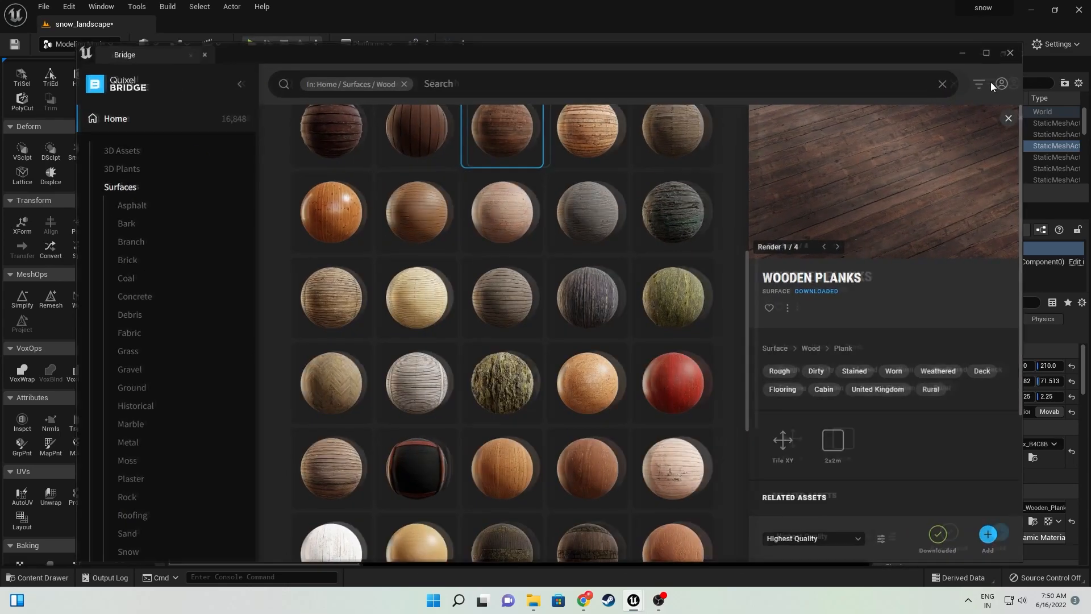
left_click(986, 53)
left_click(1078, 77)
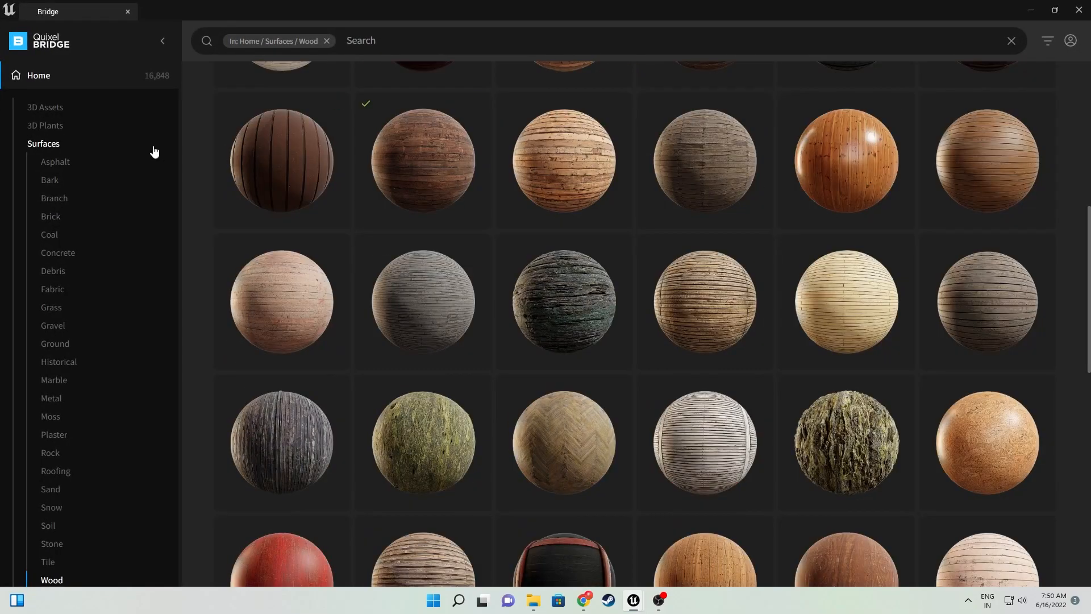
left_click(49, 83)
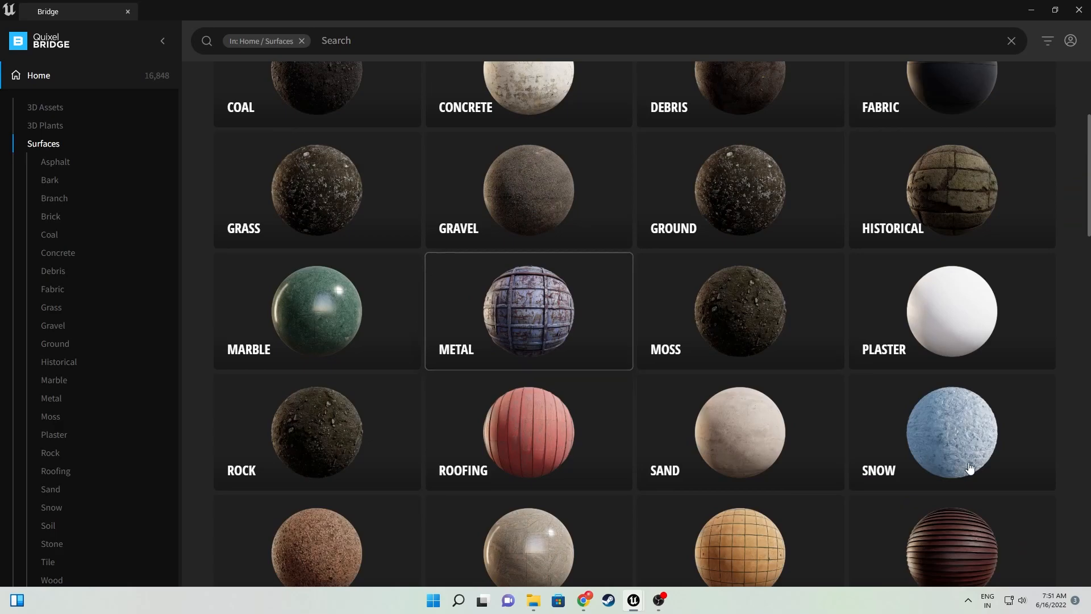
scroll(969, 470, "down", 3)
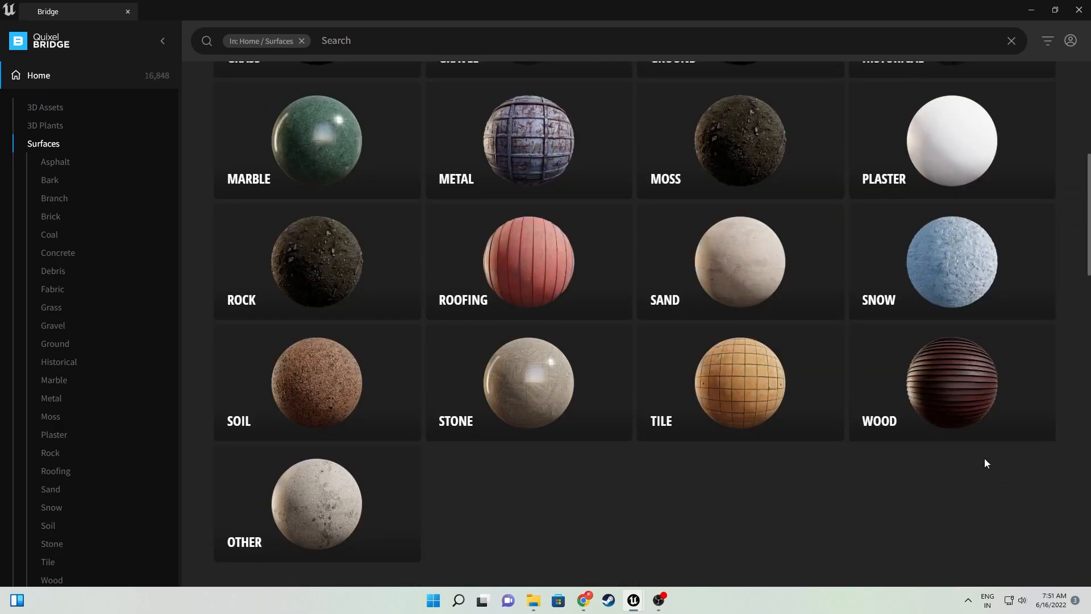
left_click(962, 420)
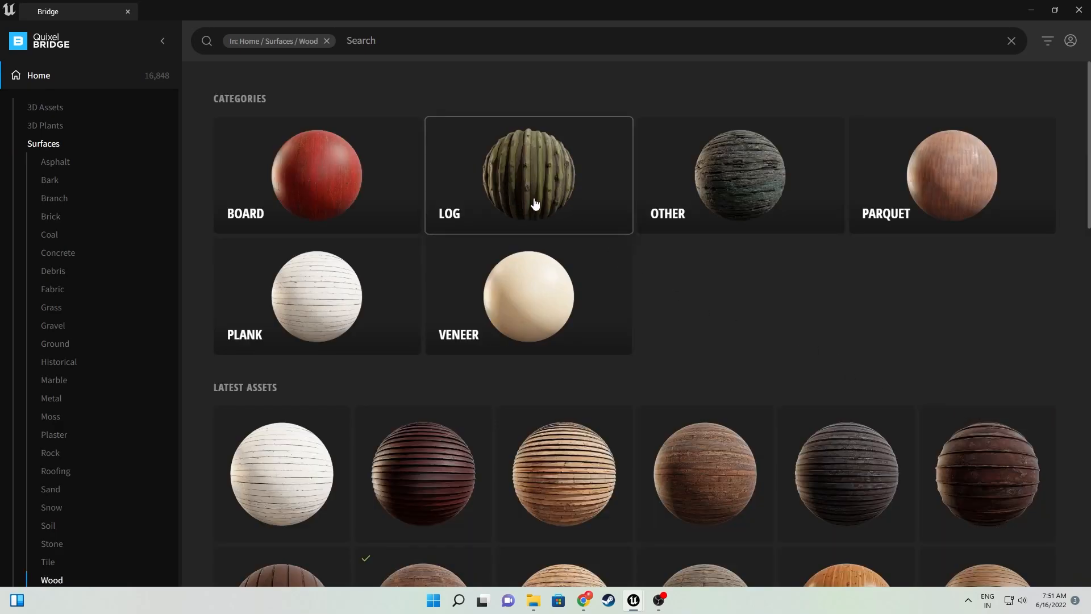
left_click(532, 177)
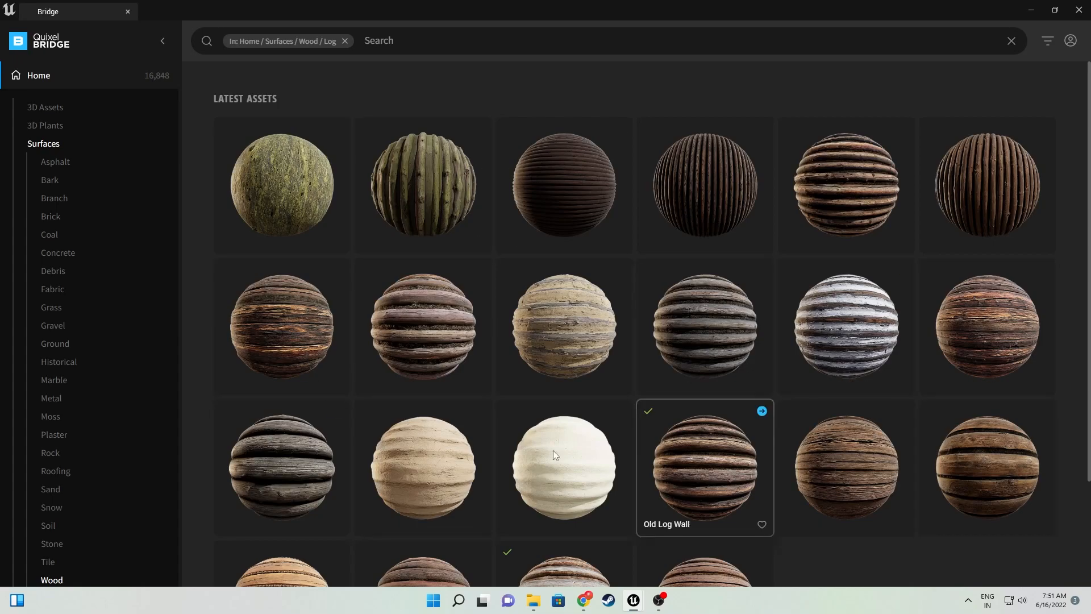
- Preview the renders of the reddish-brown Old Log Wall surface and close its details
scroll(553, 451, "down", 2)
left_click(425, 475)
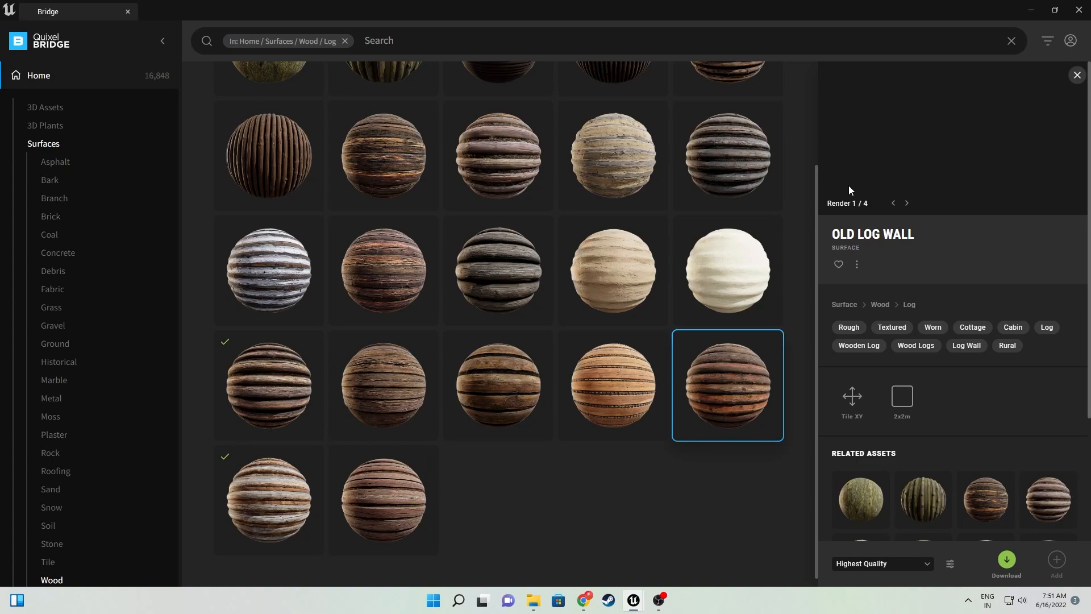
left_click(906, 204)
left_click(1077, 75)
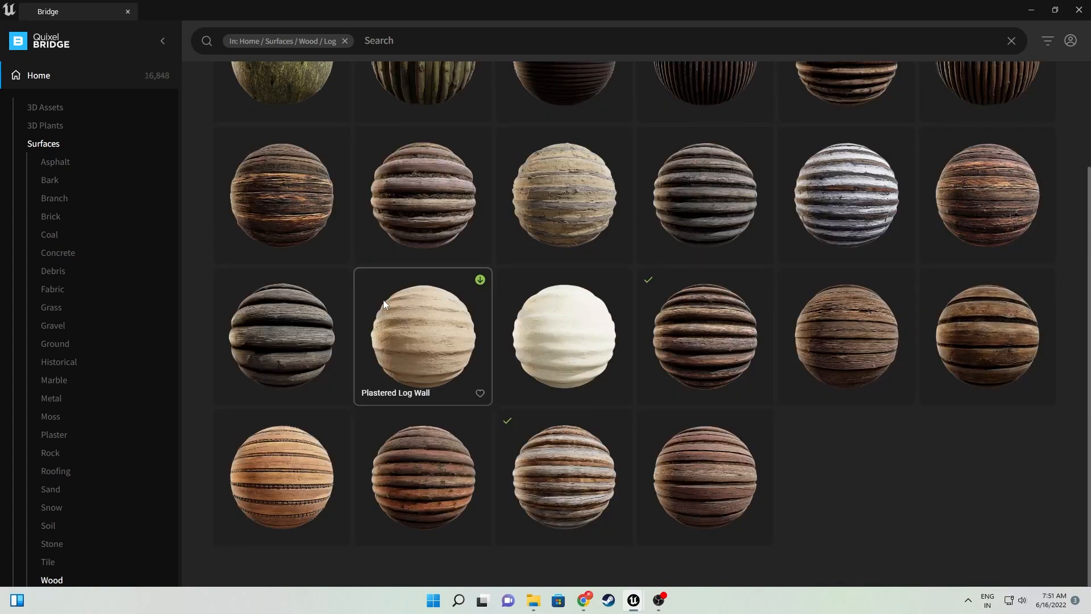
- Go to the House category under Historical, Medieval in 3D Assets and look through its building pieces
scroll(385, 305, "up", 3)
left_click(48, 108)
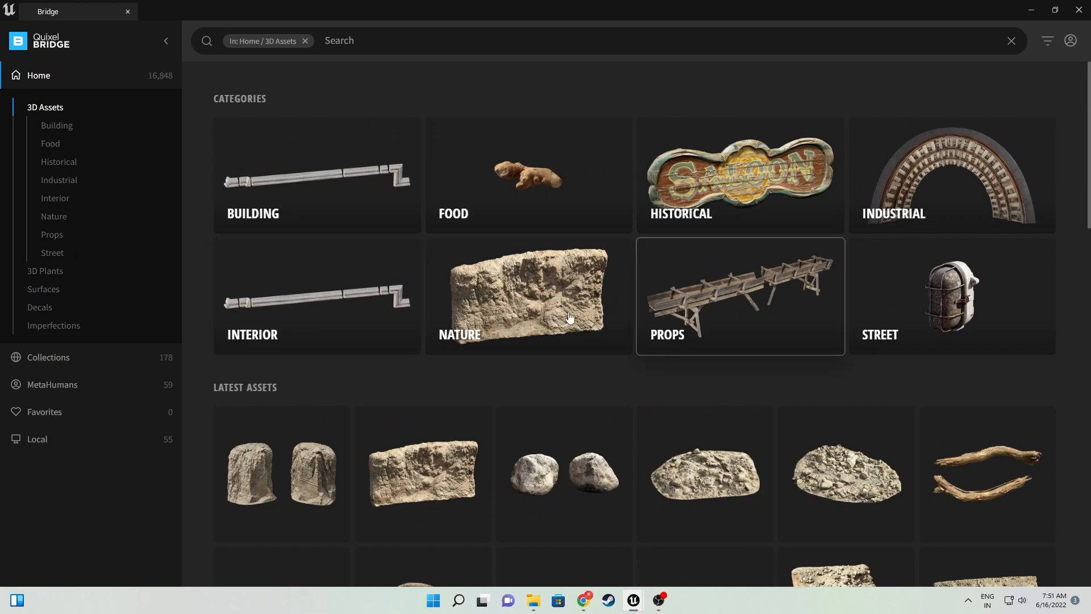
left_click(657, 219)
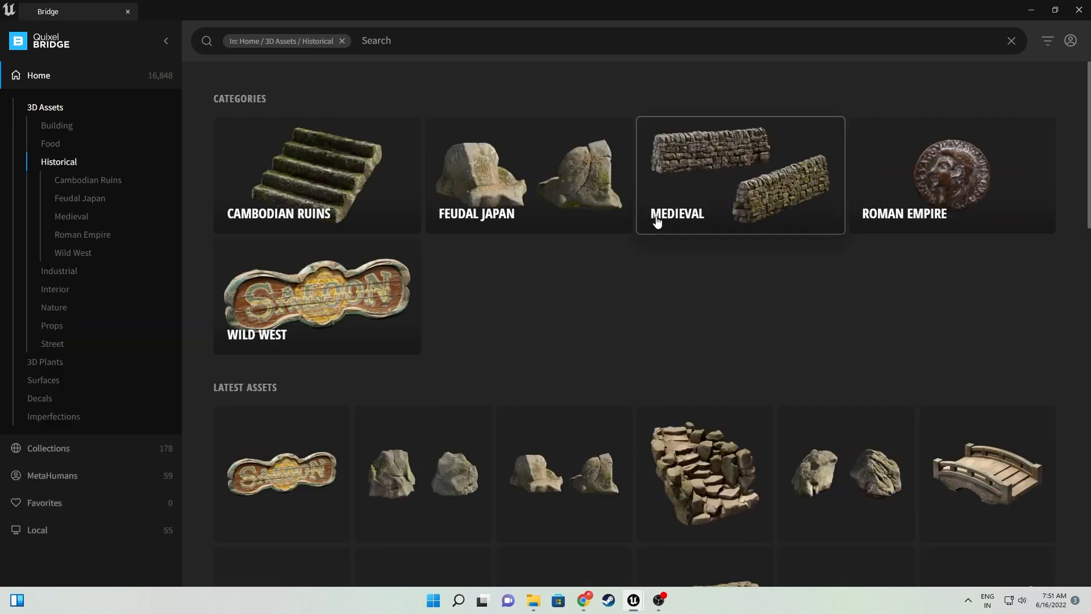
left_click(657, 221)
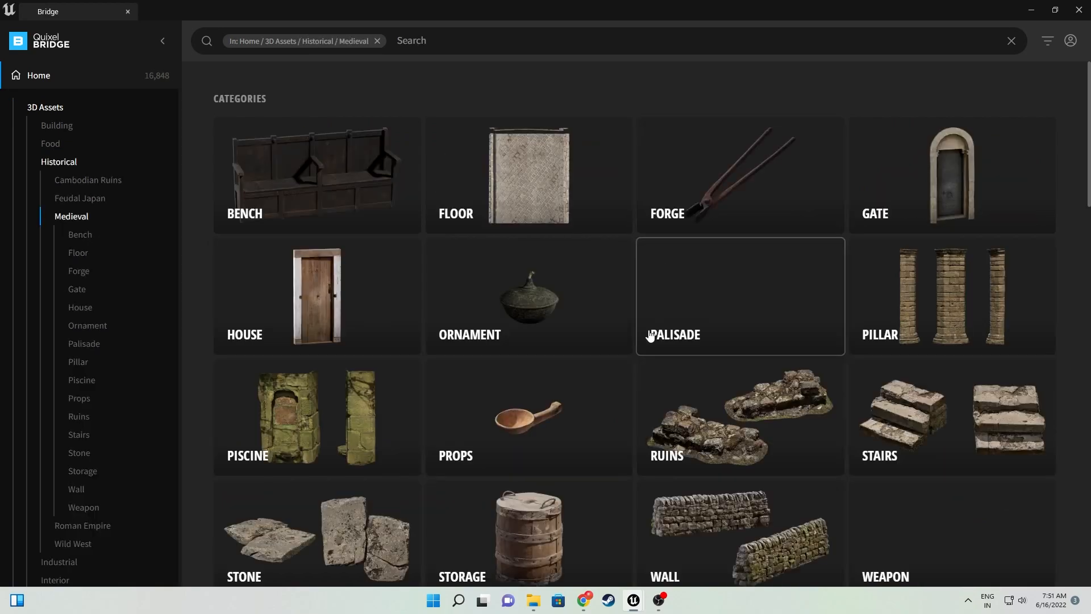
left_click(251, 324)
scroll(569, 359, "down", 4)
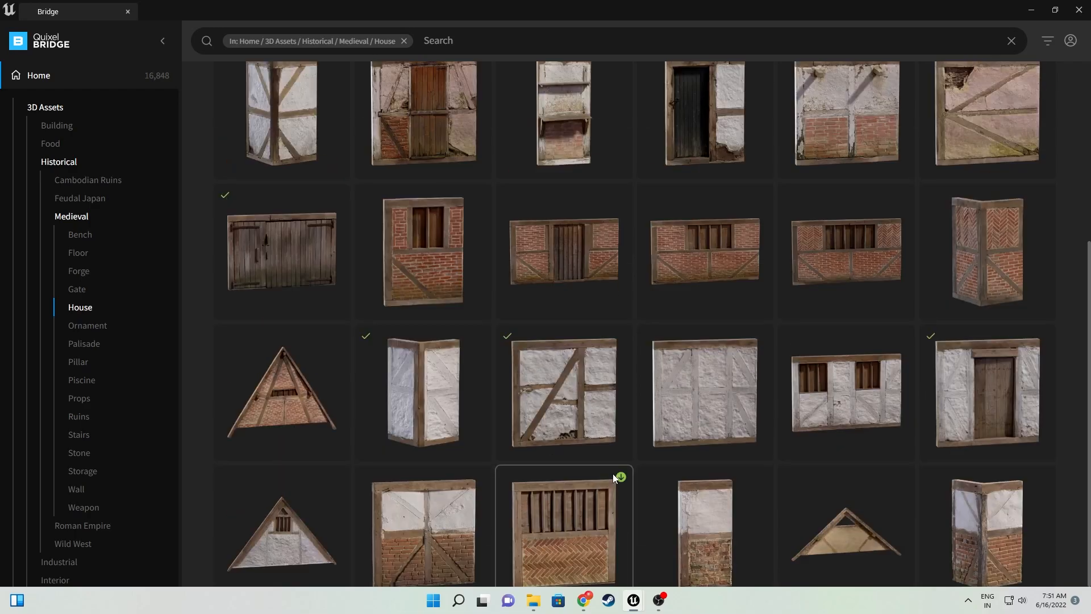
scroll(613, 461, "up", 4)
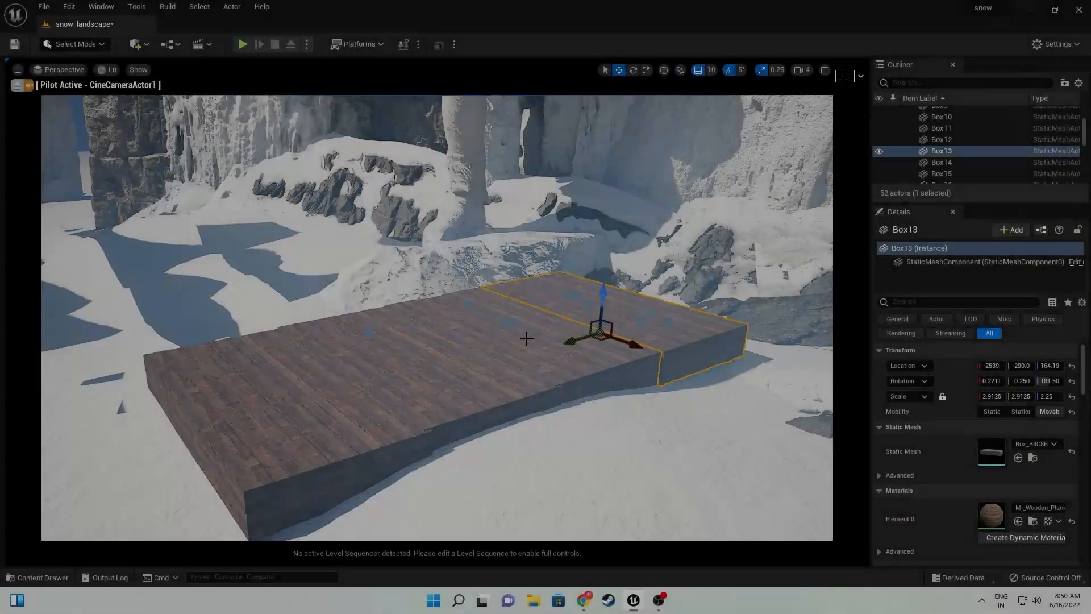
- In Modeling mode, place a box 300 wide, 300 deep and 100 high on the wooden deck and complete the shape
key("Down")
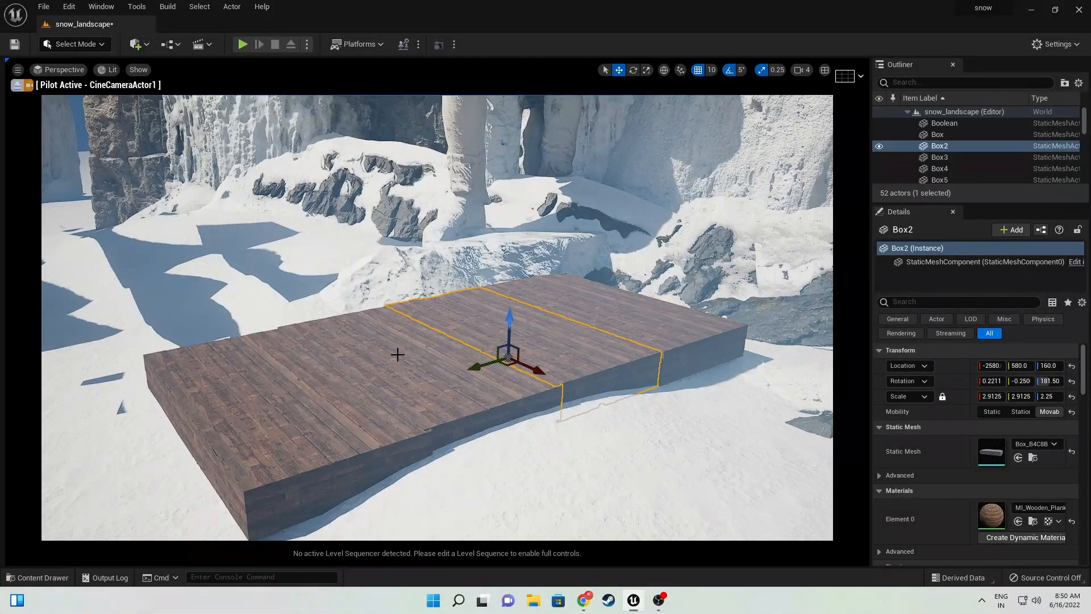
key("Down")
key("Down")
mouse_move(575, 396)
right_mouse_down()
mouse_move(472, 102)
mouse_move(579, 388)
mouse_move(563, 403)
right_mouse_up()
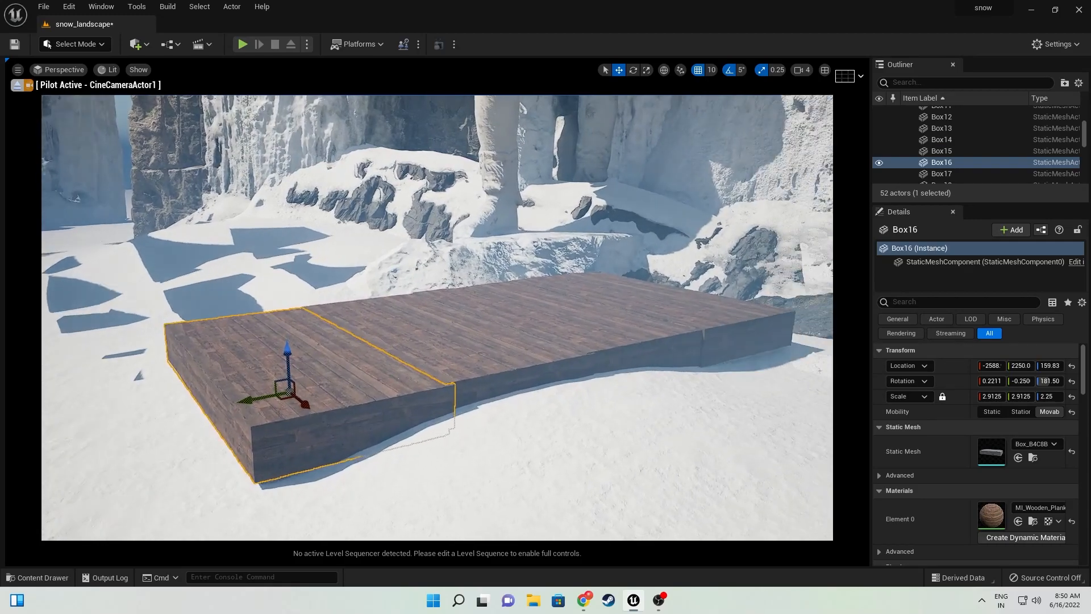
left_click(75, 43)
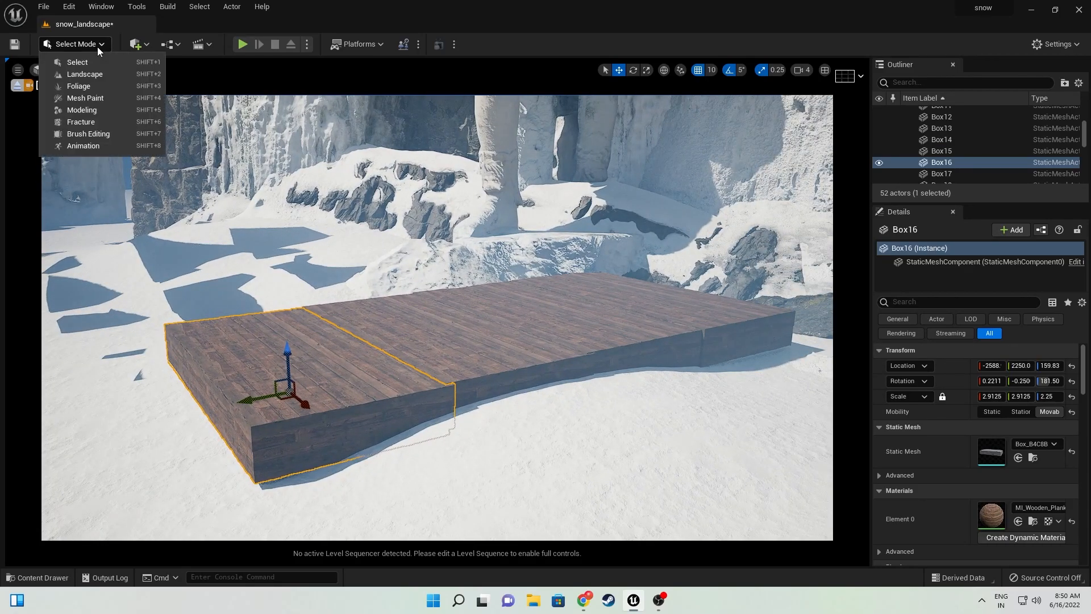
left_click(83, 116)
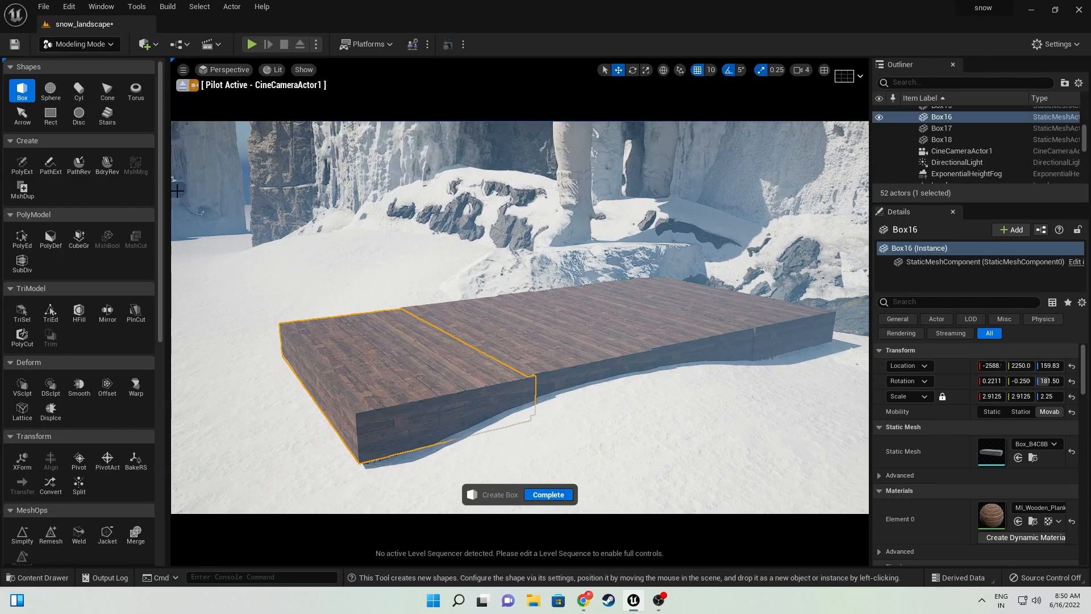
left_click_drag(173, 190, 347, 198)
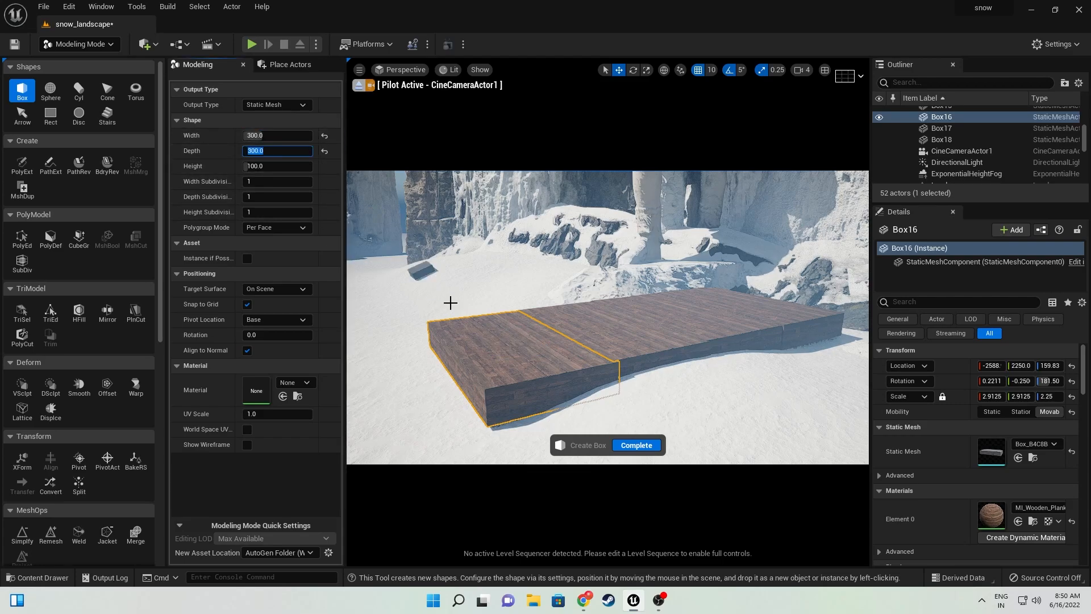
scroll(472, 358, "up", 5)
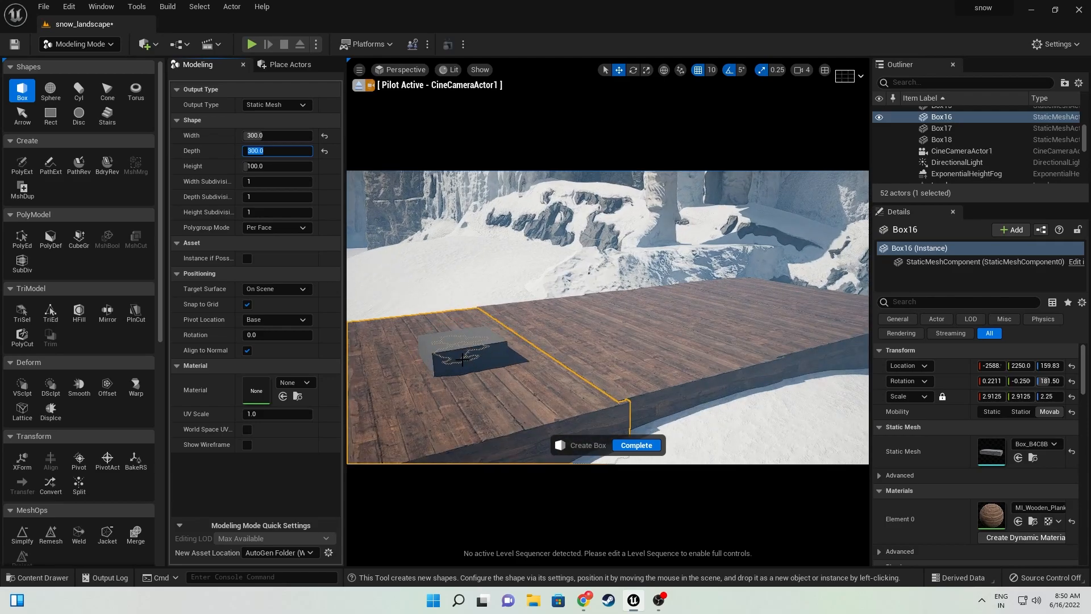
left_click(462, 359)
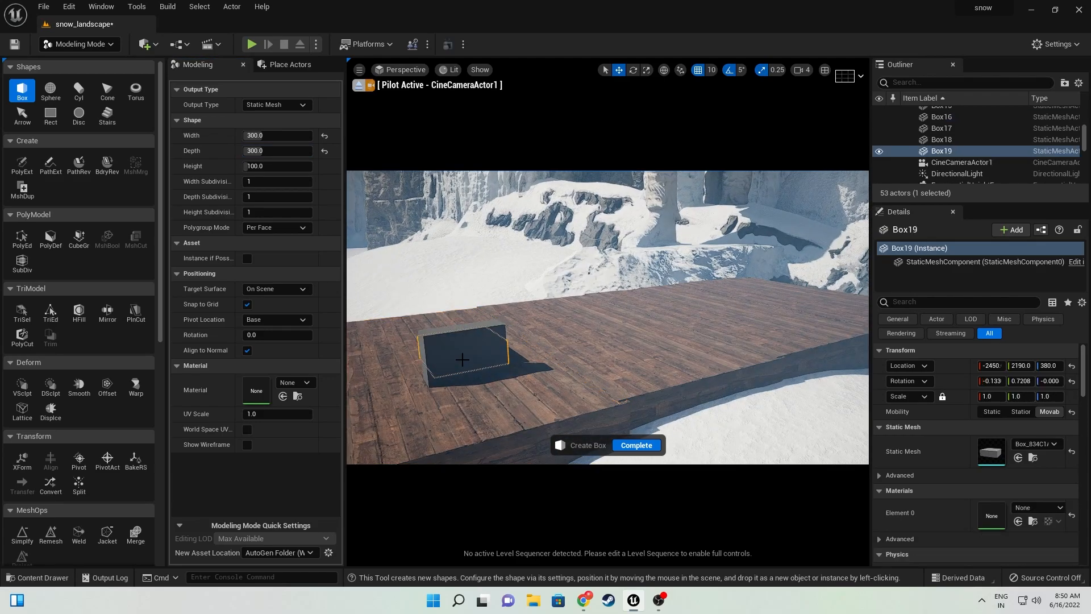
left_click(642, 445)
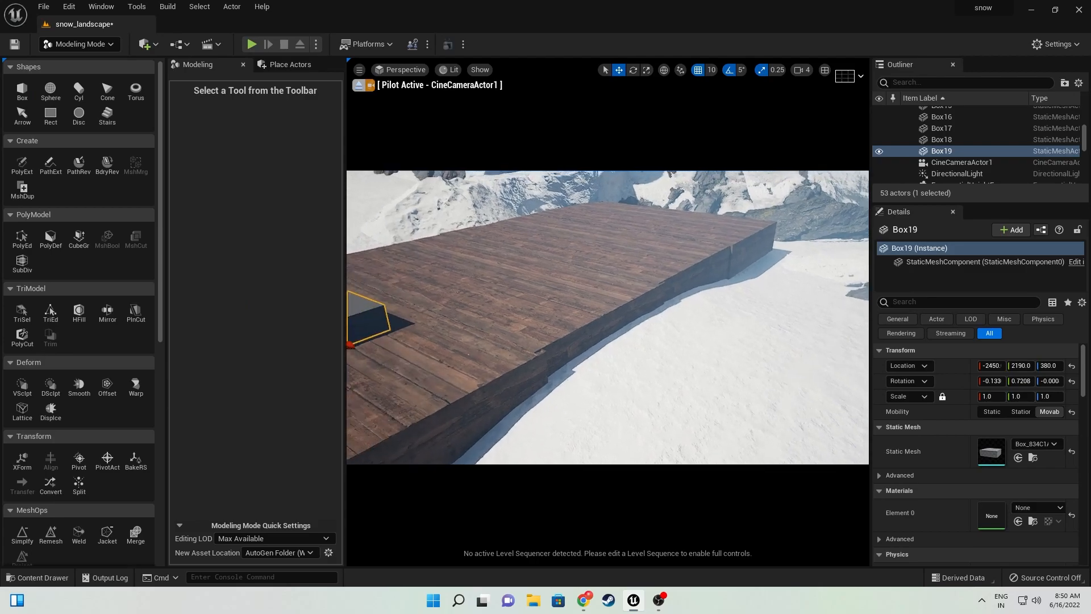
- Move the new box along the X axis to -2800 on the wooden deck
right_click_drag(607, 318, 647, 412)
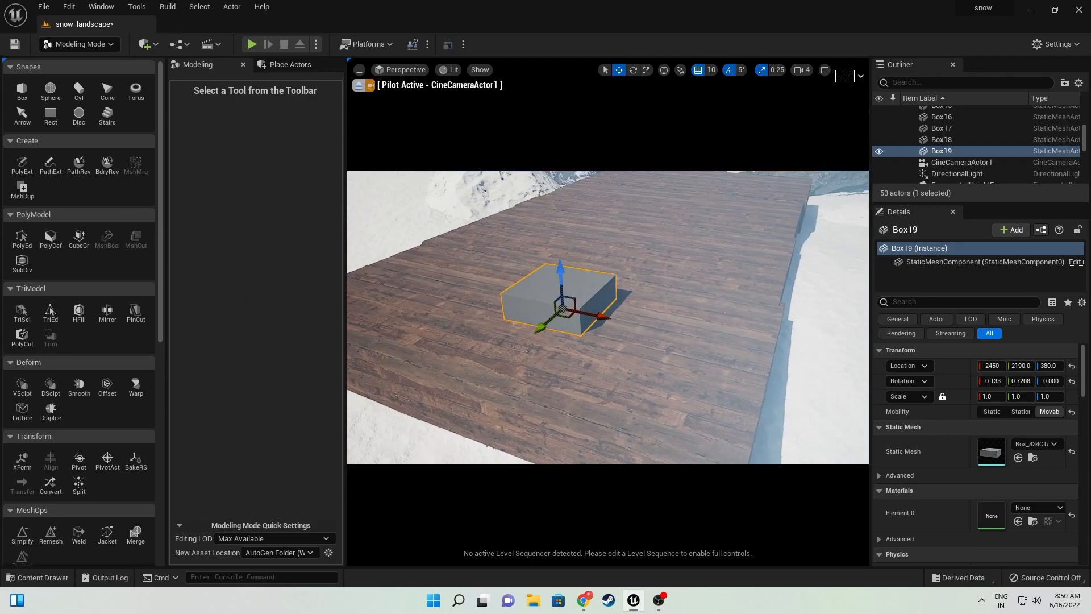
right_click_drag(624, 268, 625, 255)
right_click_drag(649, 291, 649, 291)
left_click_drag(704, 316, 622, 301)
right_click_drag(499, 363, 499, 362)
- Collapse the _GENERATED folder among the project content and open the Megascans Surfaces folder
key("ctrl+space")
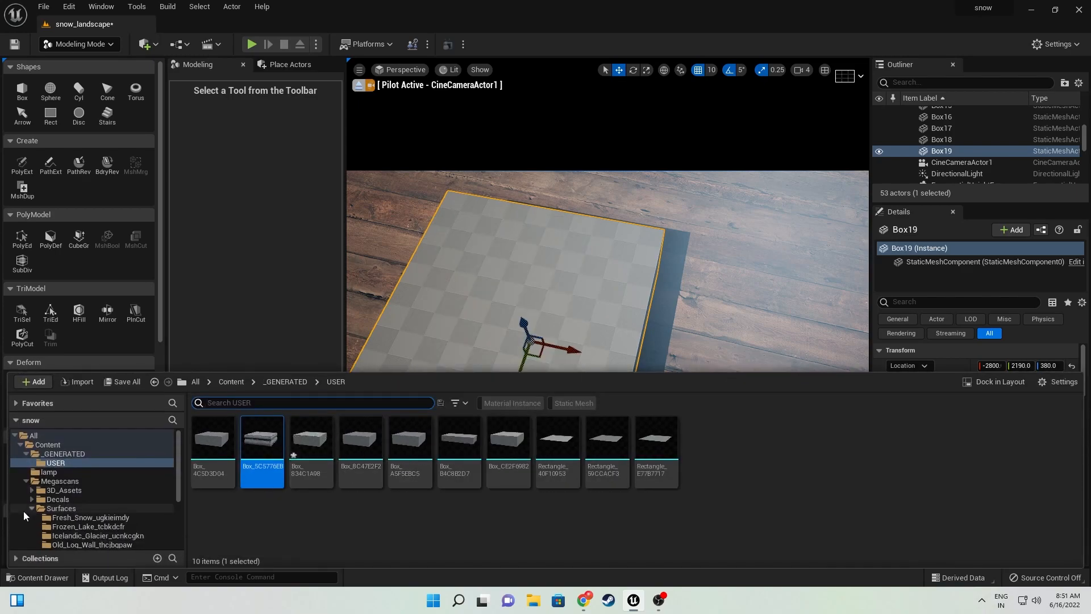
left_click(25, 454)
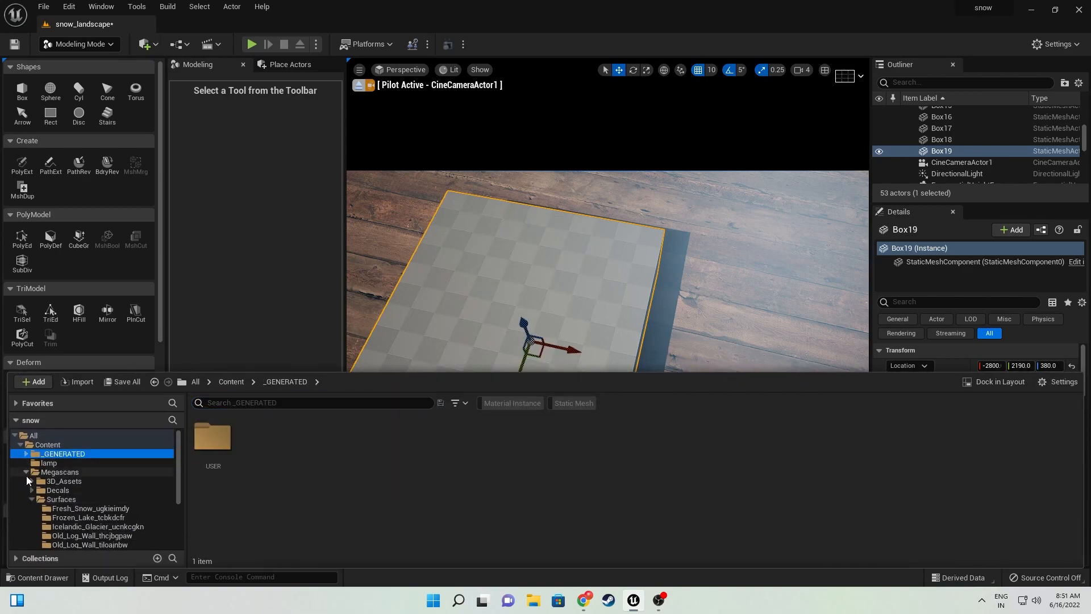
left_click(57, 500)
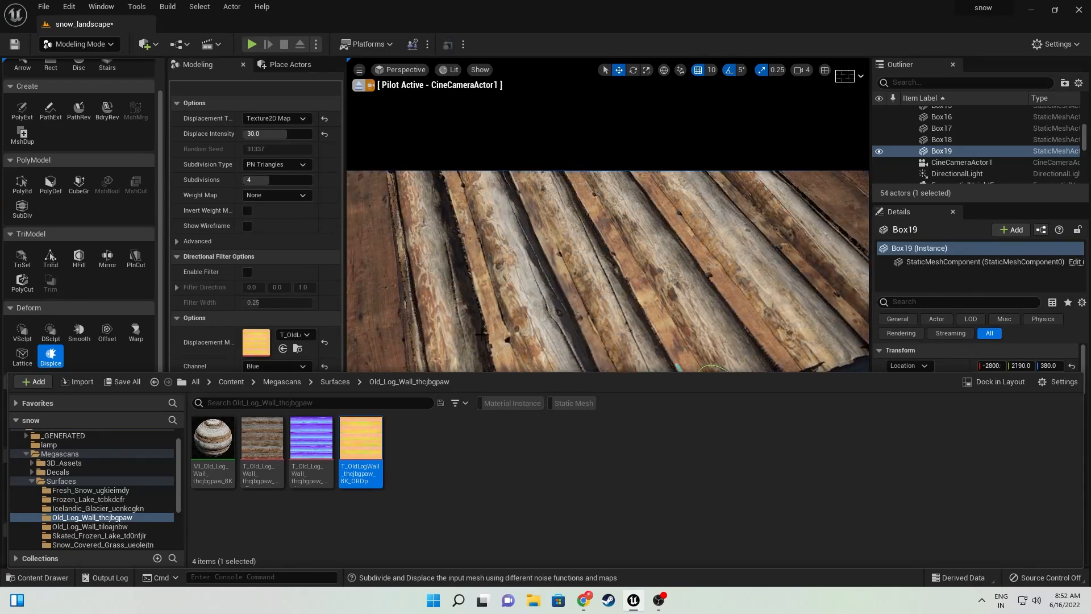
- Examine the log relief under different sun directions and try a Displace Intensity of 10 on the box
key("ctrl+l")
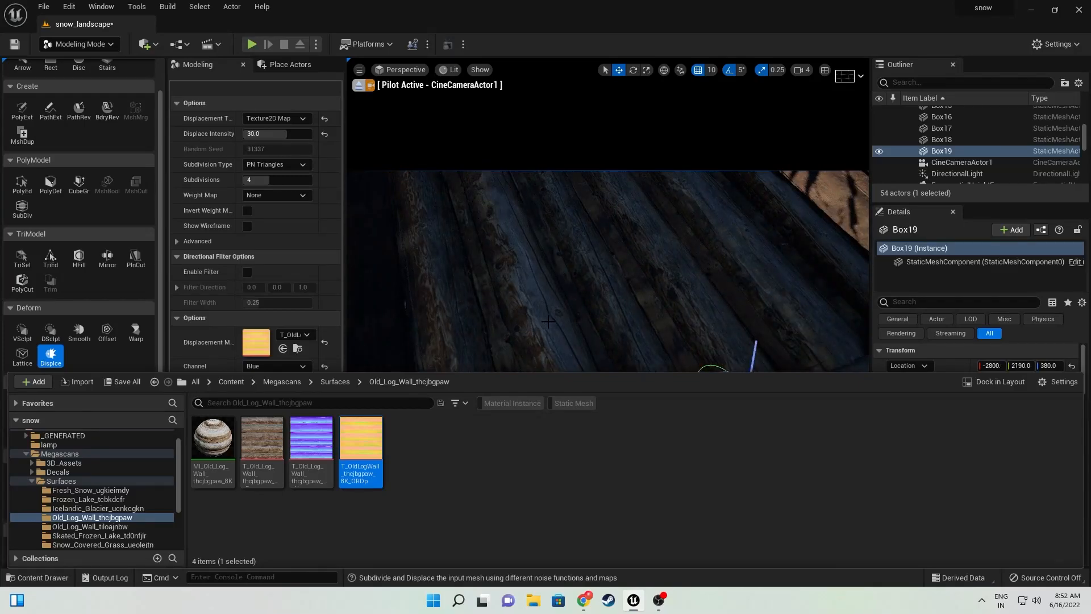
key("ctrl+l")
right_click_drag(607, 271, 591, 239)
left_click(267, 134)
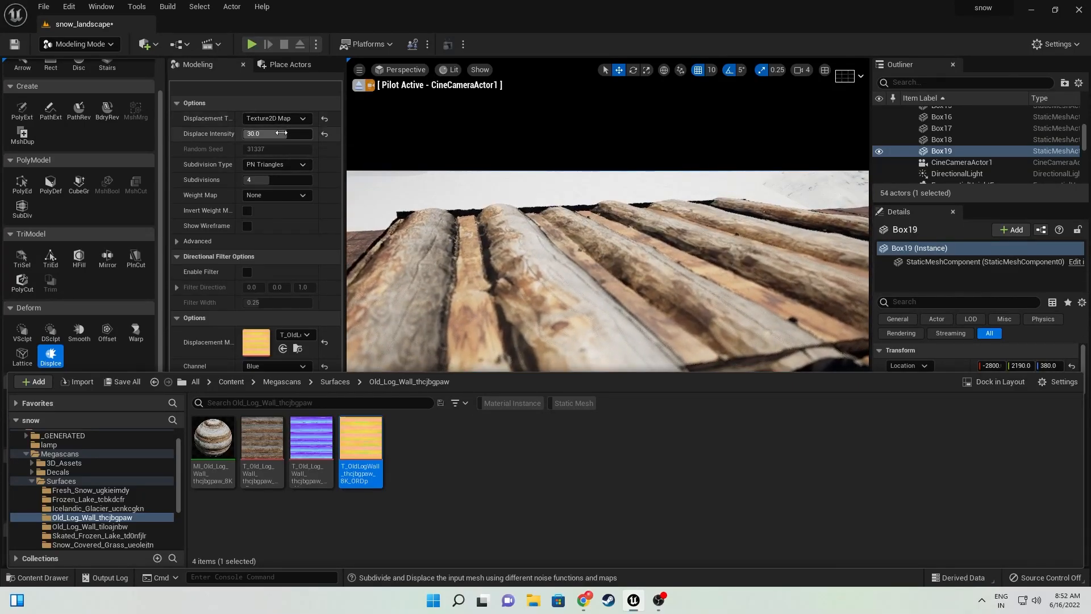
type("10")
key("Return")
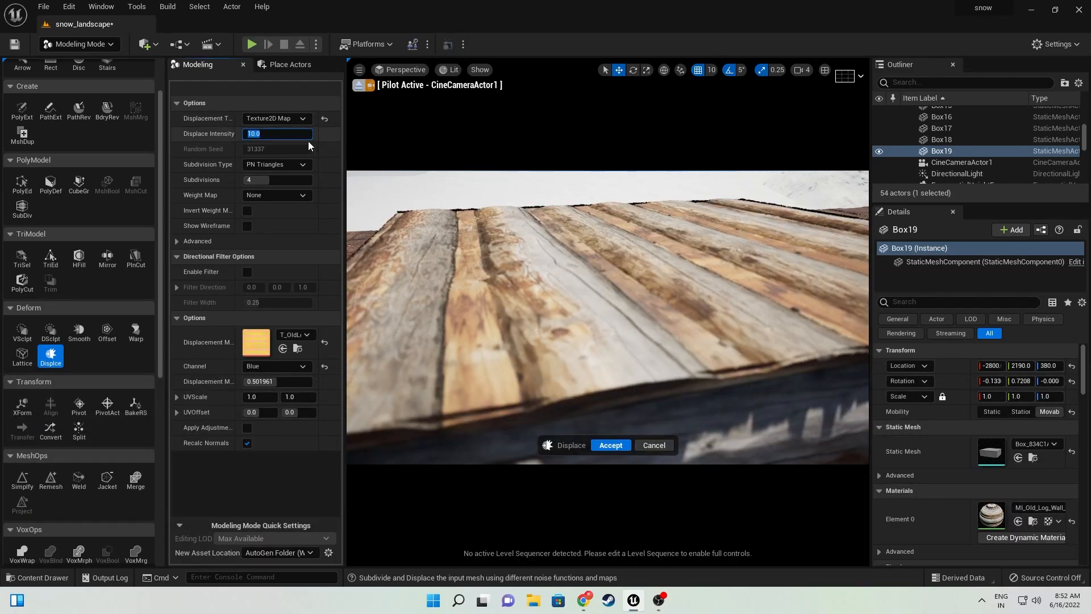
- Set the Displace Intensity to 30 and accept the displacement of the log-textured box
type("30")
key("Return")
scroll(552, 312, "down", 5)
right_click_drag(564, 298, 563, 351)
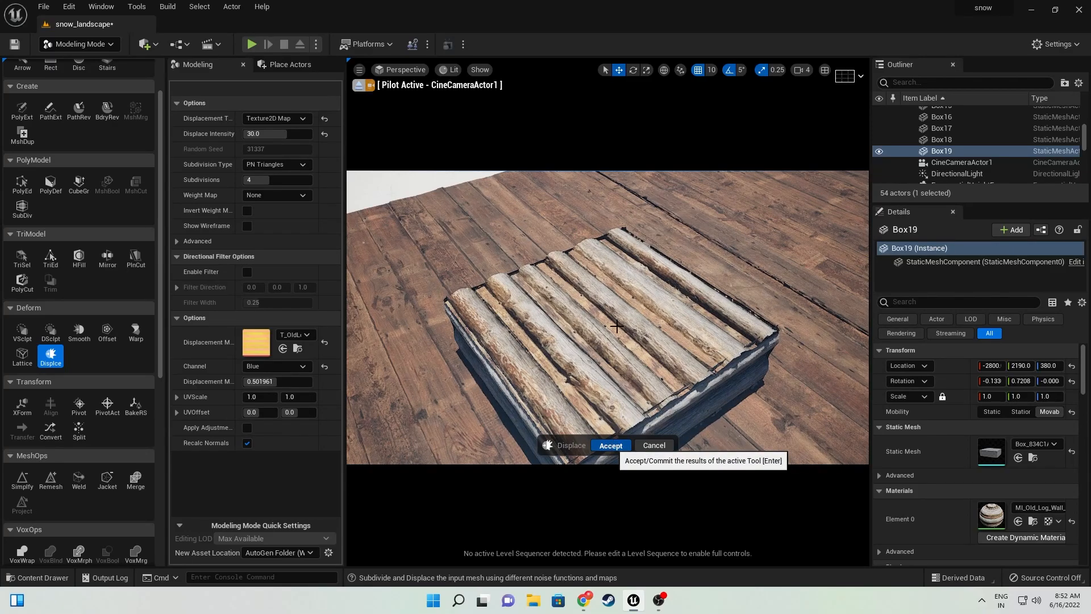
key("Return")
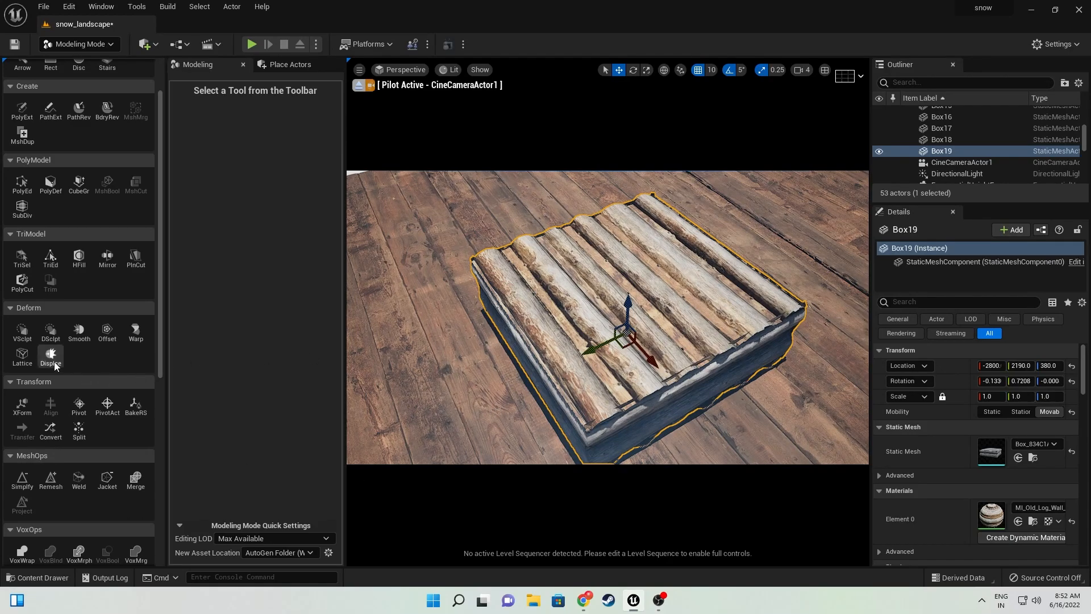
- Simplify the displaced log box with the QEM simplifier at a target percentage of 50 and accept
scroll(55, 365, "down", 4)
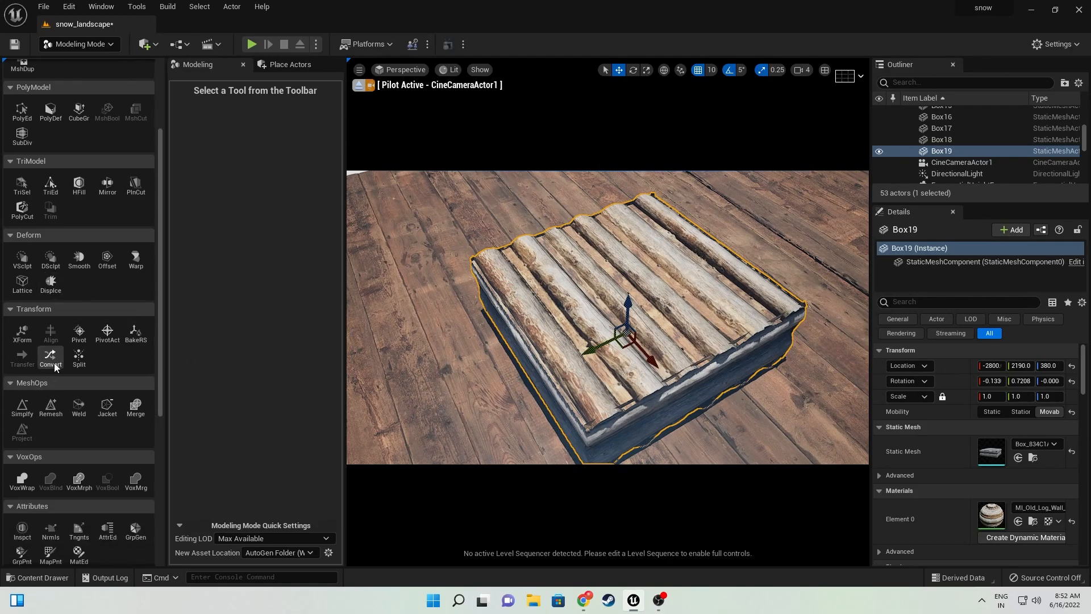
left_click(18, 413)
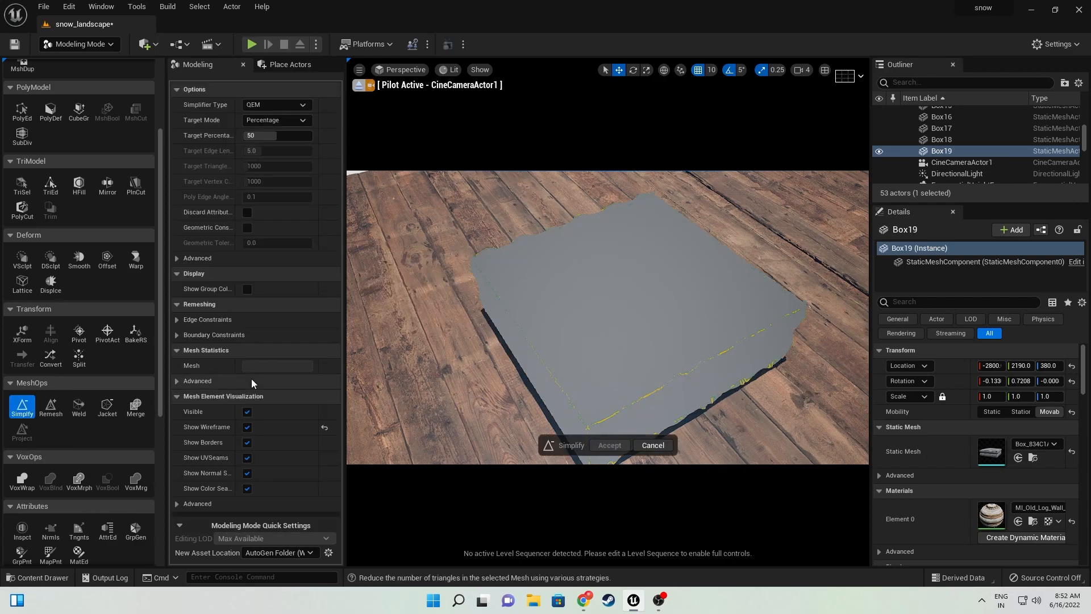
left_click(606, 446)
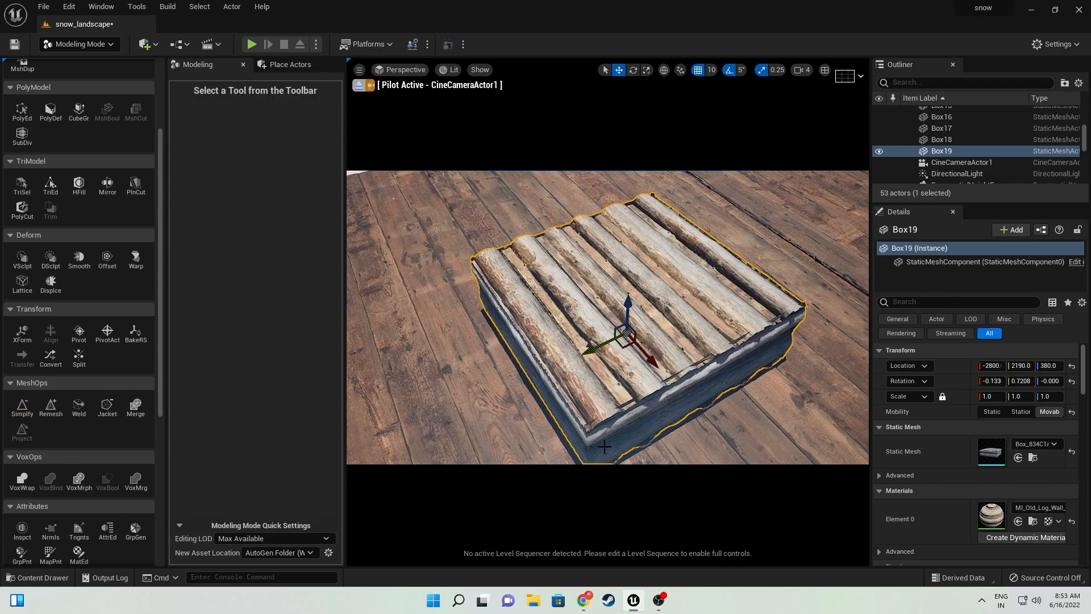
- Open the log box's static mesh from the USER folder, enable Nanite support and apply the change
mouse_move(647, 295)
right_mouse_down()
mouse_move(628, 378)
mouse_move(667, 293)
mouse_move(646, 295)
mouse_move(666, 295)
right_mouse_up()
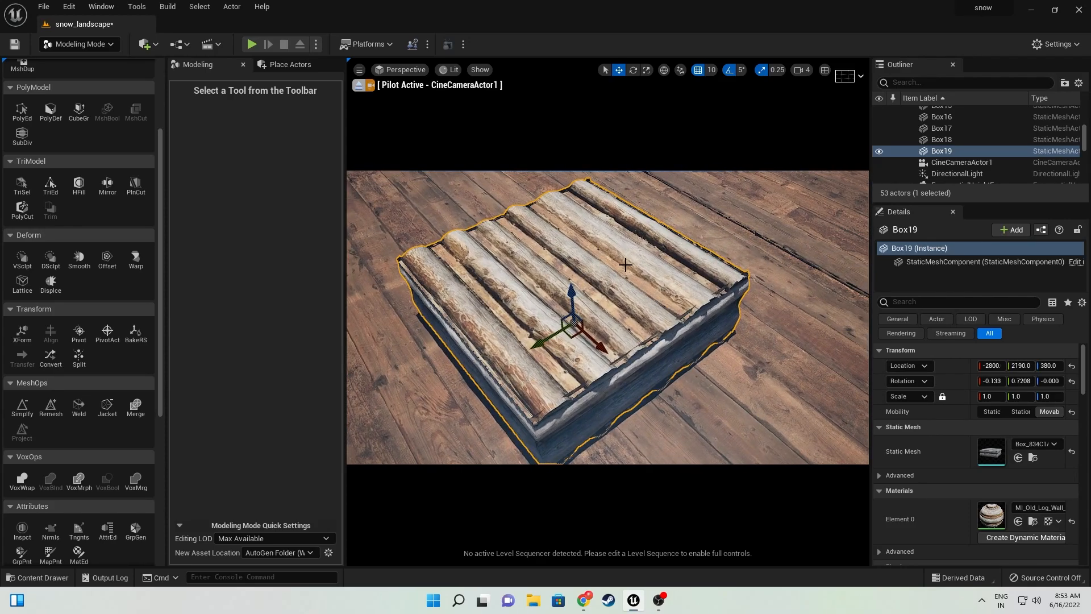
key("ctrl+space")
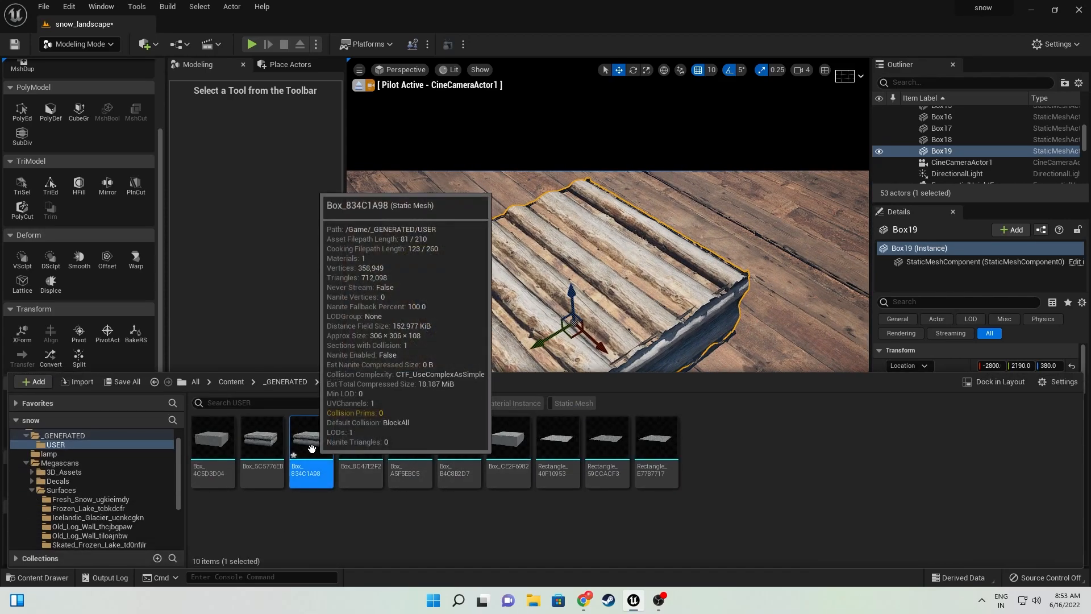
double_click(312, 452)
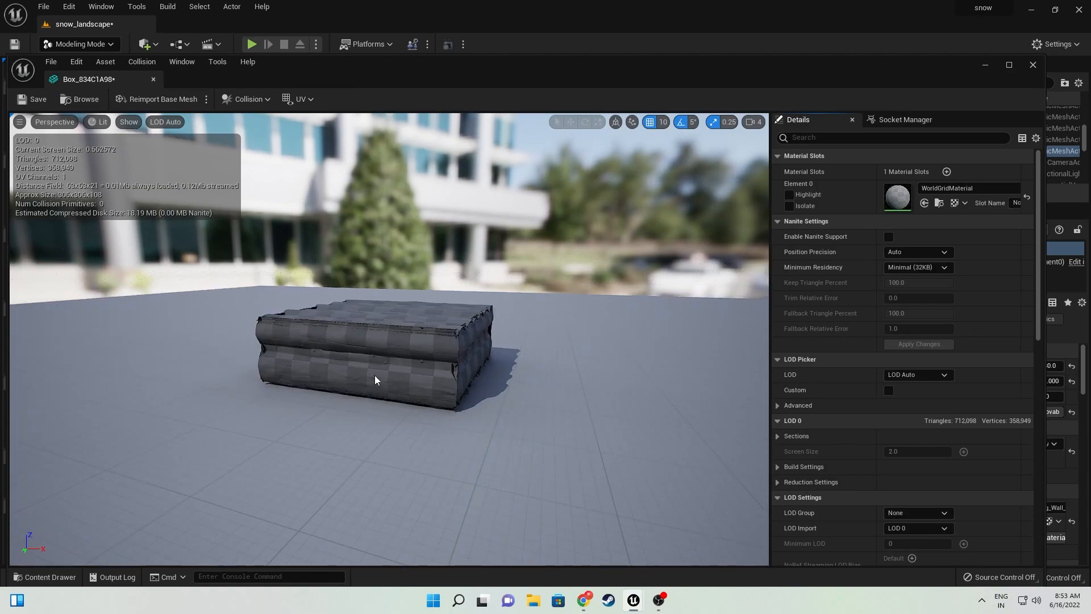
left_click_drag(374, 375, 427, 409)
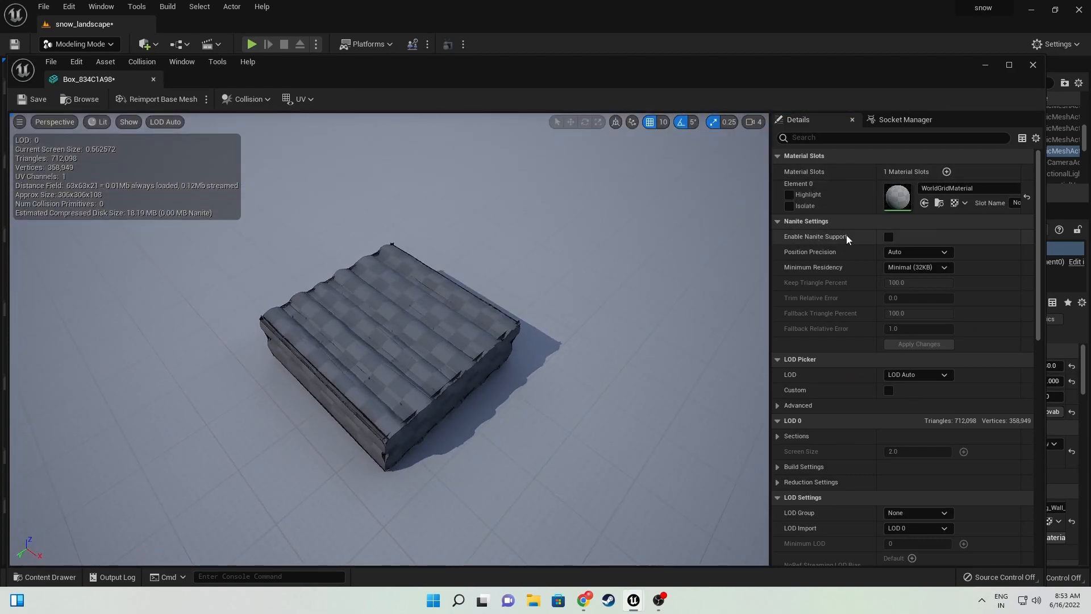
left_click(889, 237)
left_click(906, 345)
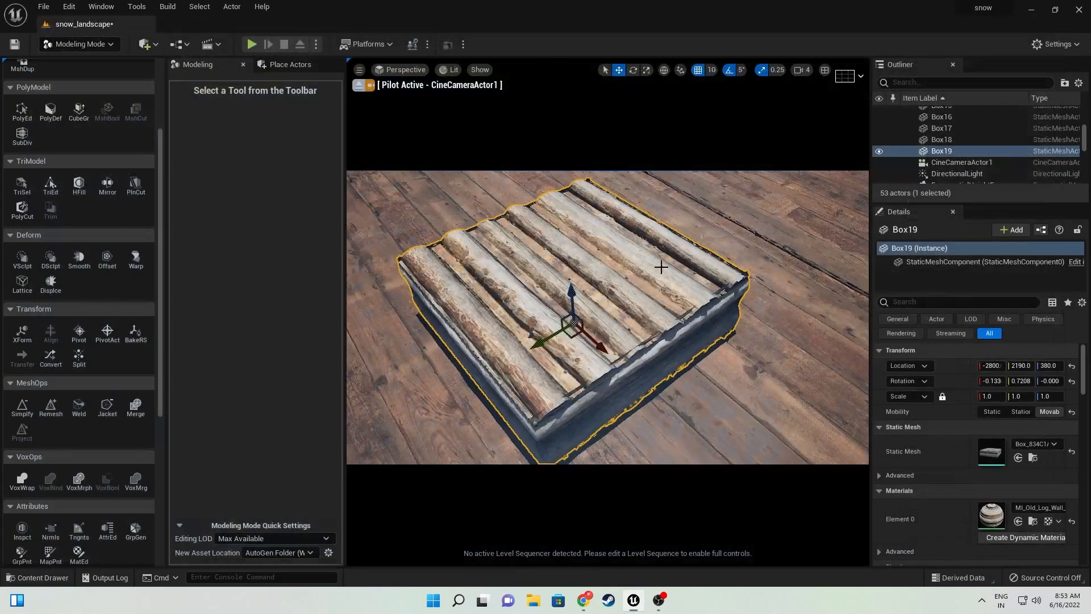
- Inspect the log box and deck in the Nanite Triangles visualization, and return to the Lit view
right_click_drag(597, 289, 593, 312)
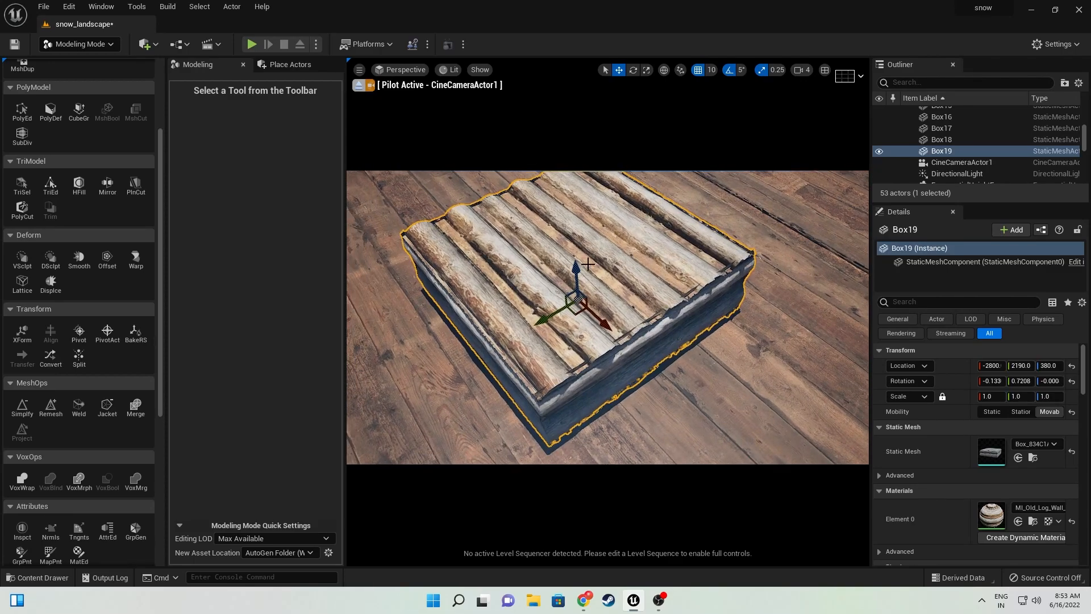
left_click(449, 70)
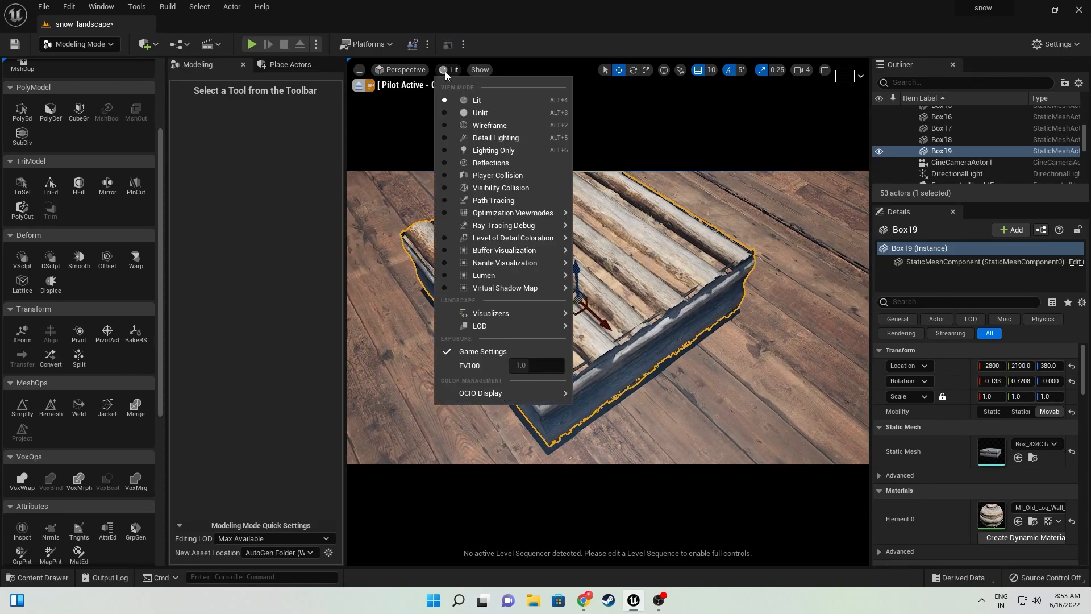
mouse_move(501, 267)
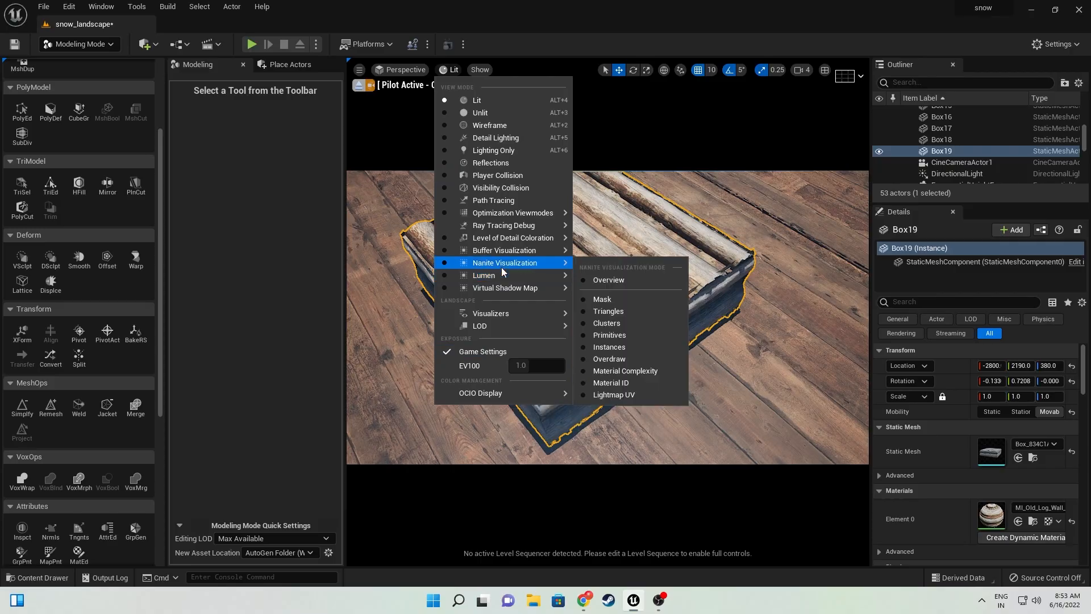
left_click(608, 311)
scroll(608, 308, "up", 5)
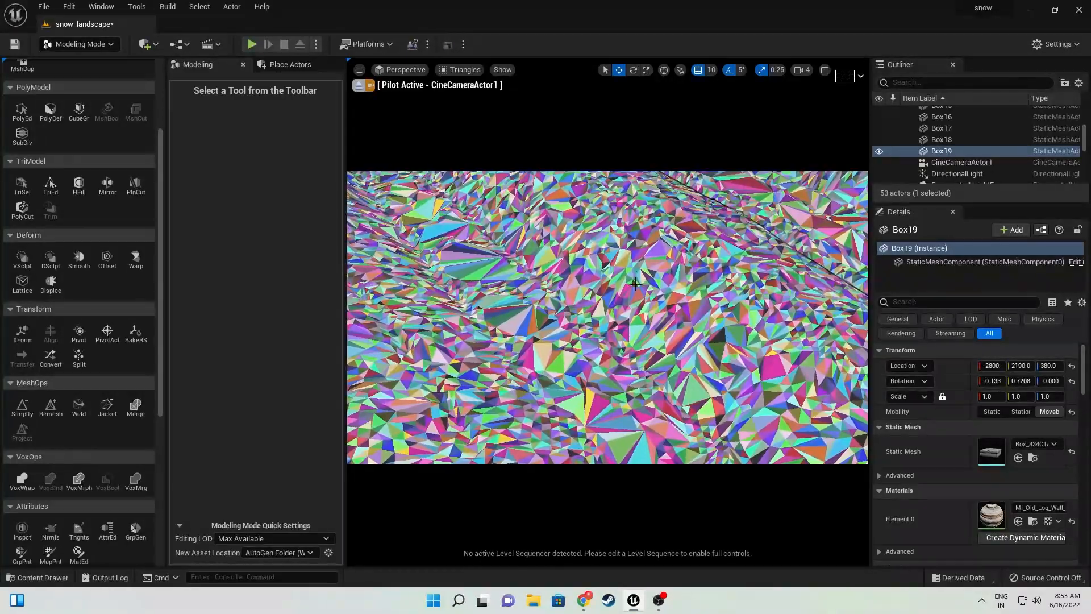
scroll(609, 287, "down", 5)
right_click_drag(609, 287, 591, 272)
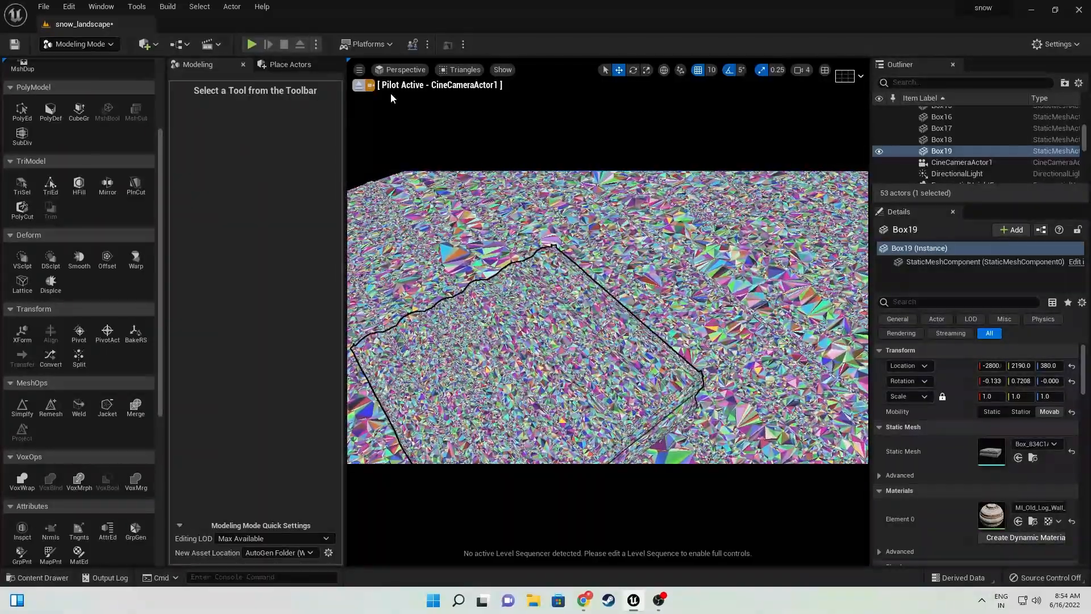
left_click(452, 70)
left_click(463, 100)
- Narrow the modeling settings area to enlarge the viewport, and rotate the log-textured box
scroll(549, 257, "down", 4)
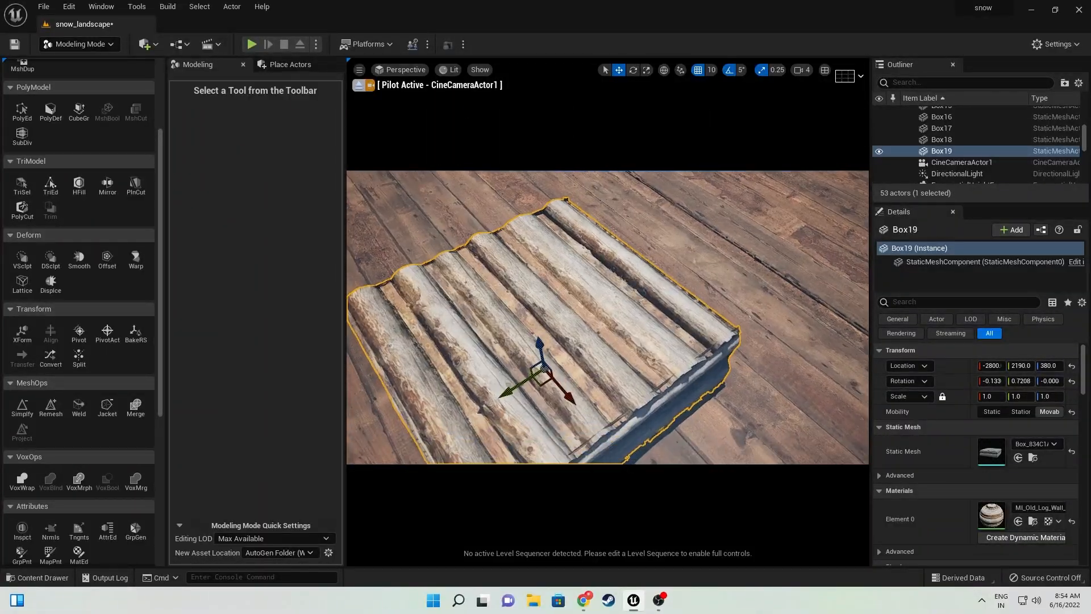
scroll(549, 257, "down", 2)
left_click_drag(343, 244, 172, 245)
left_click(632, 70)
left_click_drag(474, 315, 421, 369)
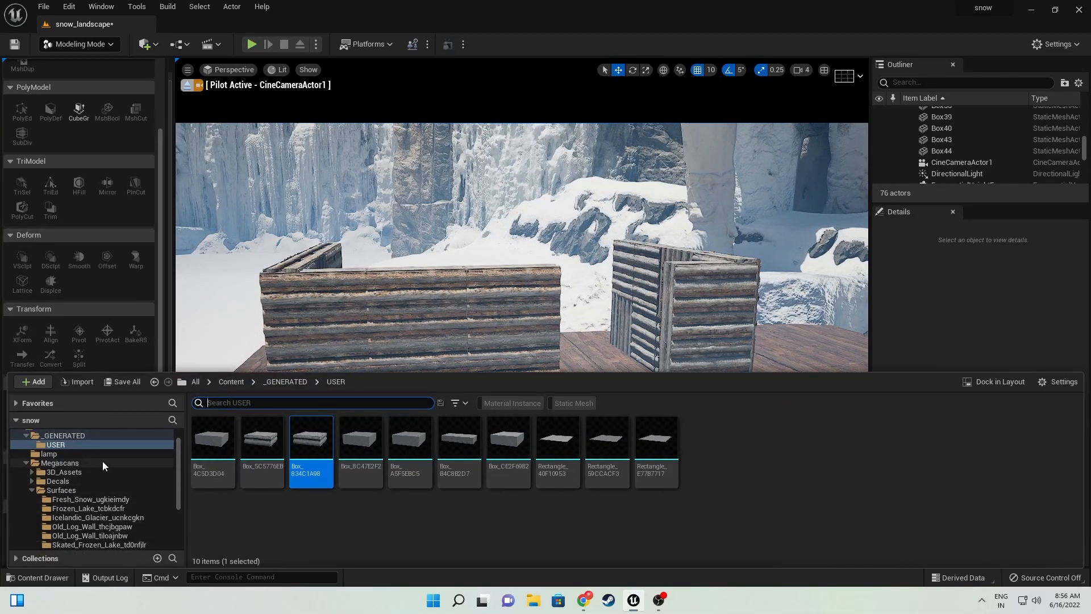
- Collapse the Surfaces folder and open the Megascans 3D_Assets folder in the project content
left_click(33, 489)
left_click(34, 472)
left_click(32, 480)
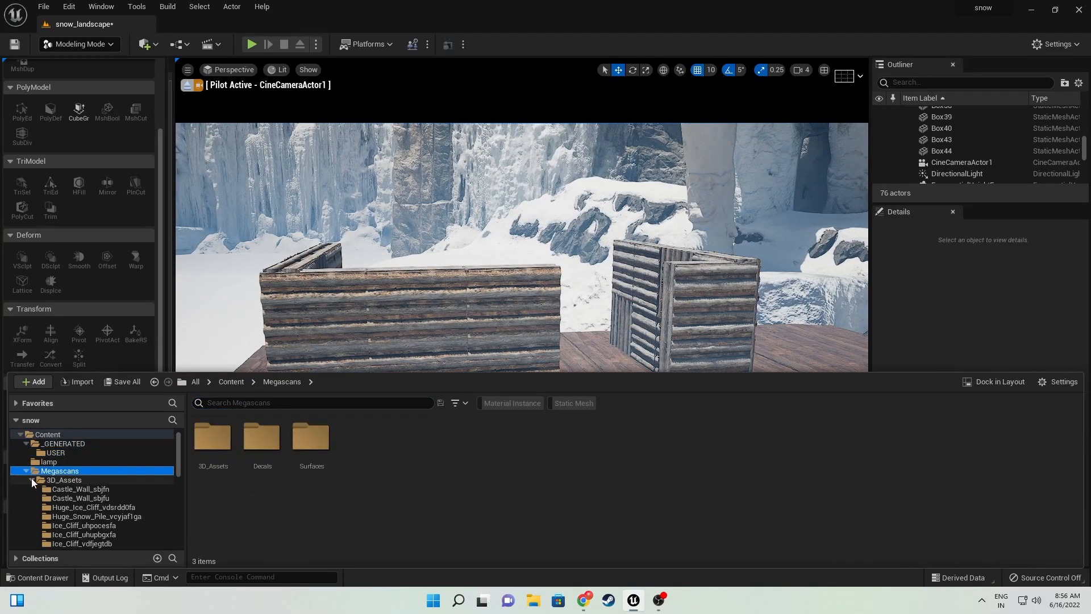
left_click(62, 480)
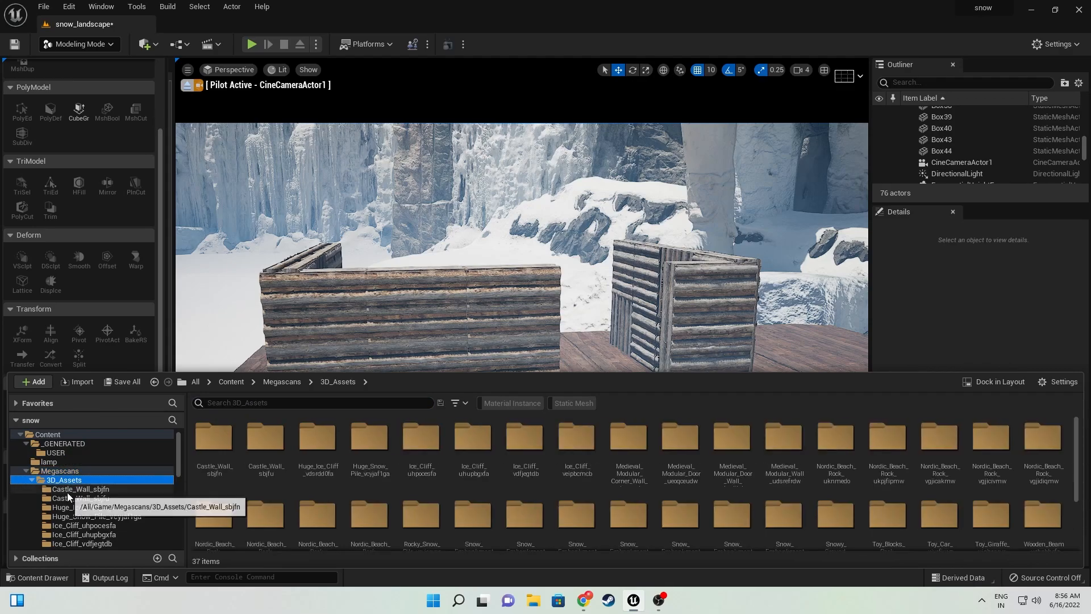
scroll(67, 496, "down", 1)
left_click(566, 405)
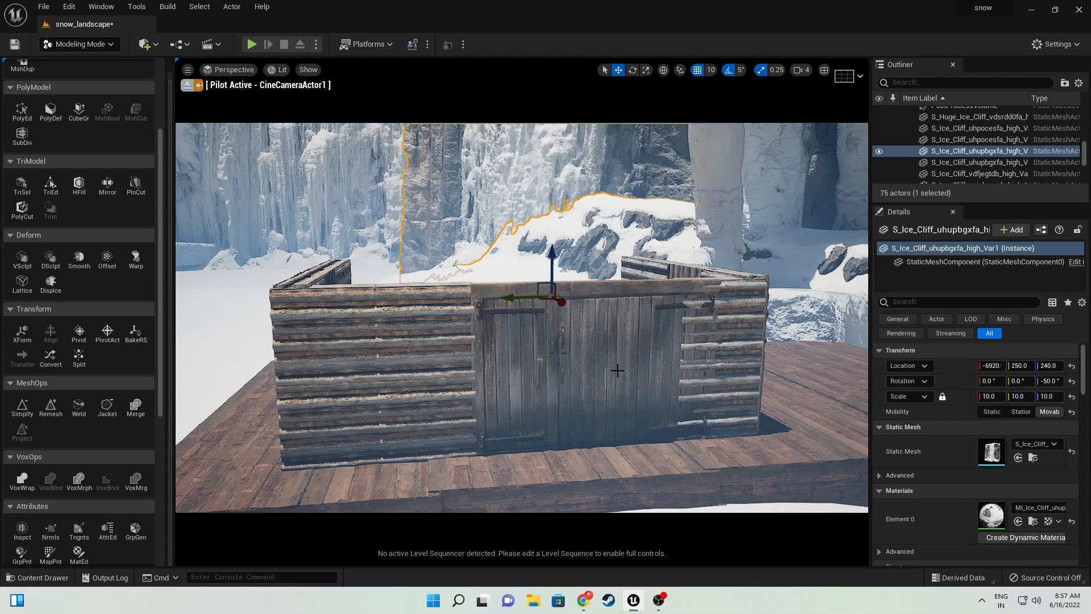
right_click_drag(615, 371, 491, 375)
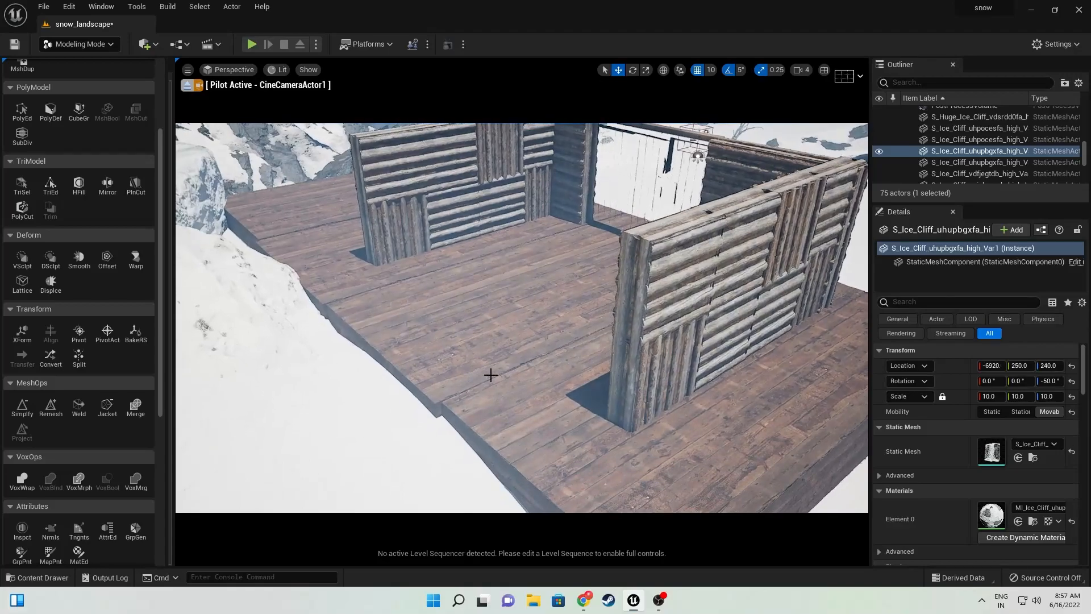
left_click(664, 271)
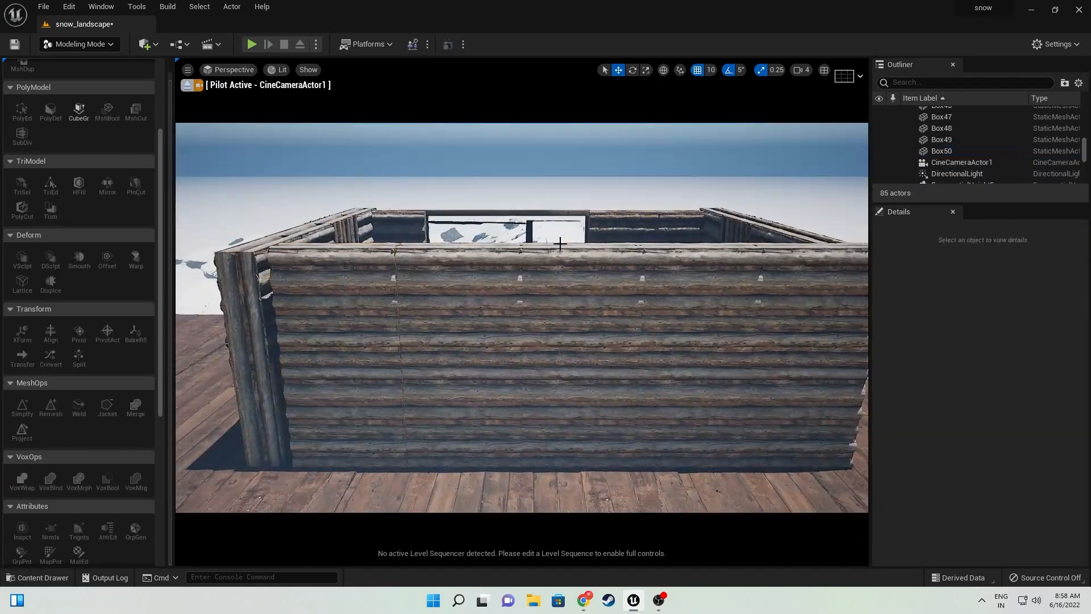
left_click(407, 283)
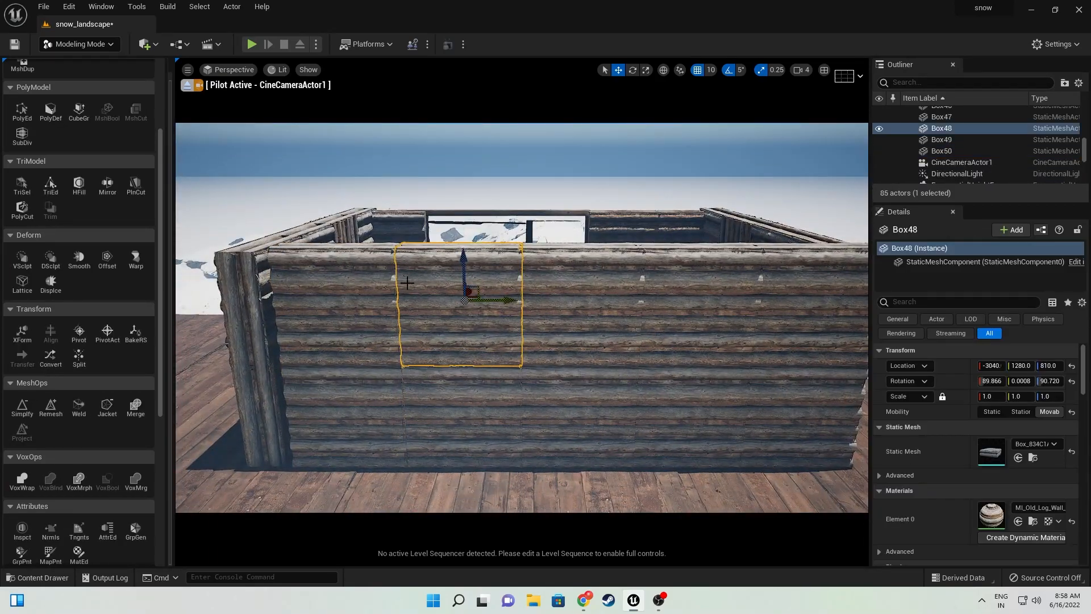
- Open Quixel Bridge, dismiss the plugin update notice and select Wooden Beam among the local Megascans assets
left_click(152, 49)
left_click(169, 93)
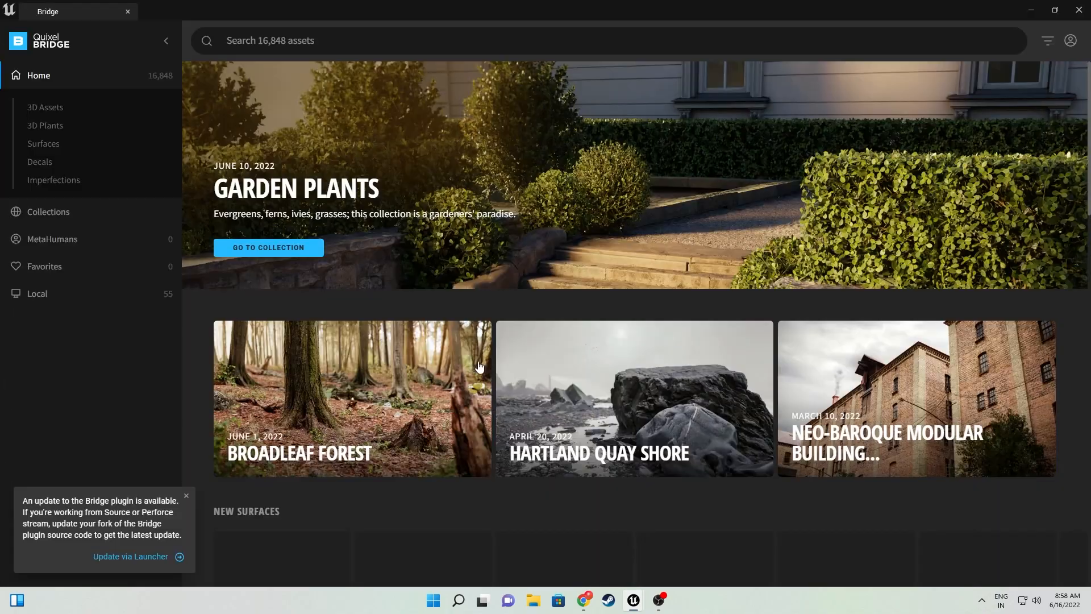
left_click(186, 495)
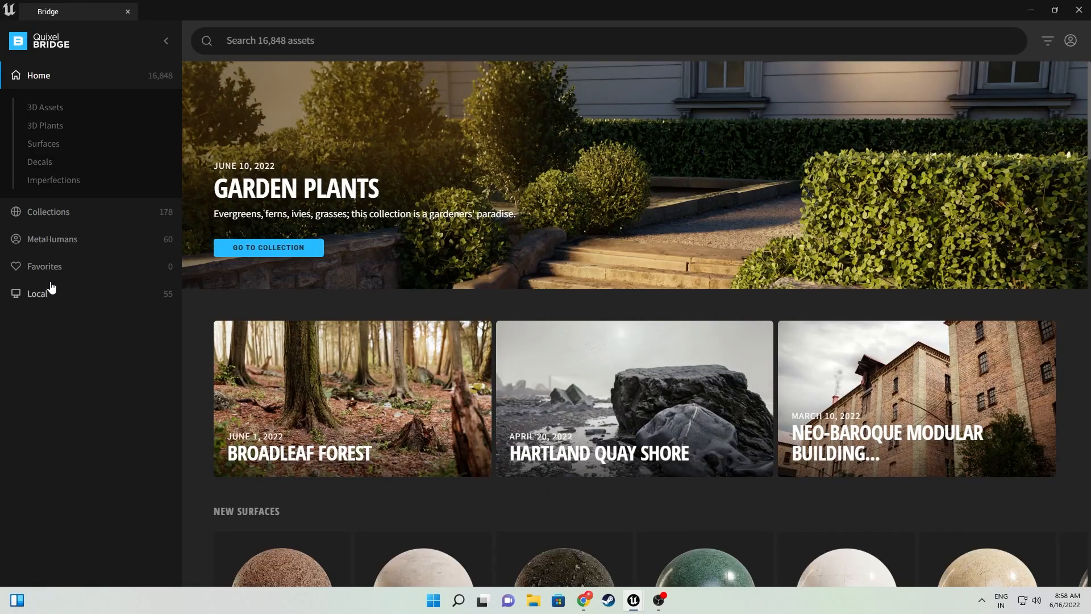
left_click(37, 299)
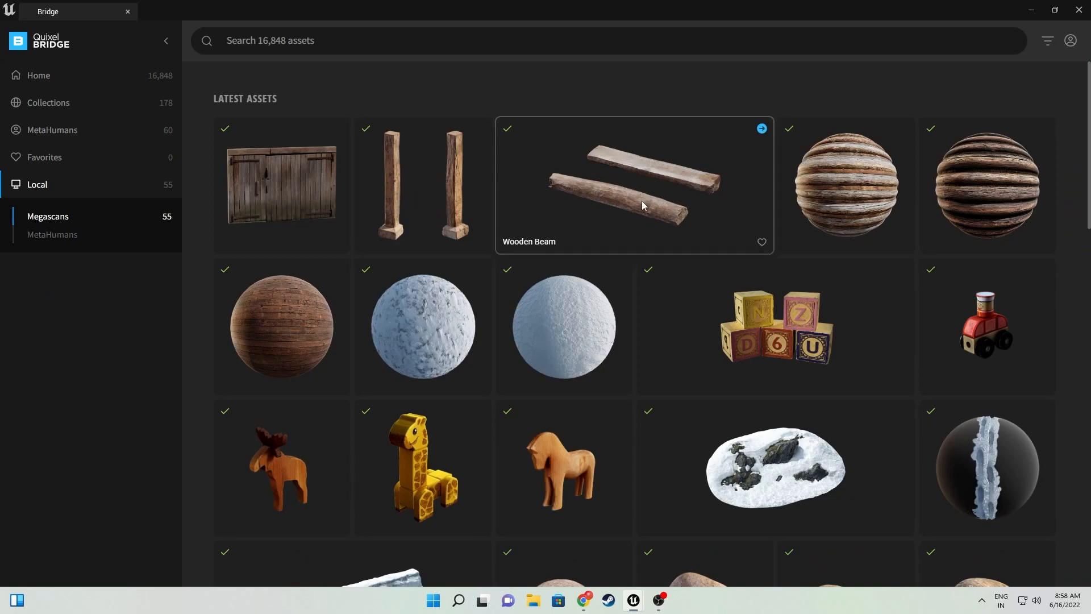
left_click(609, 205)
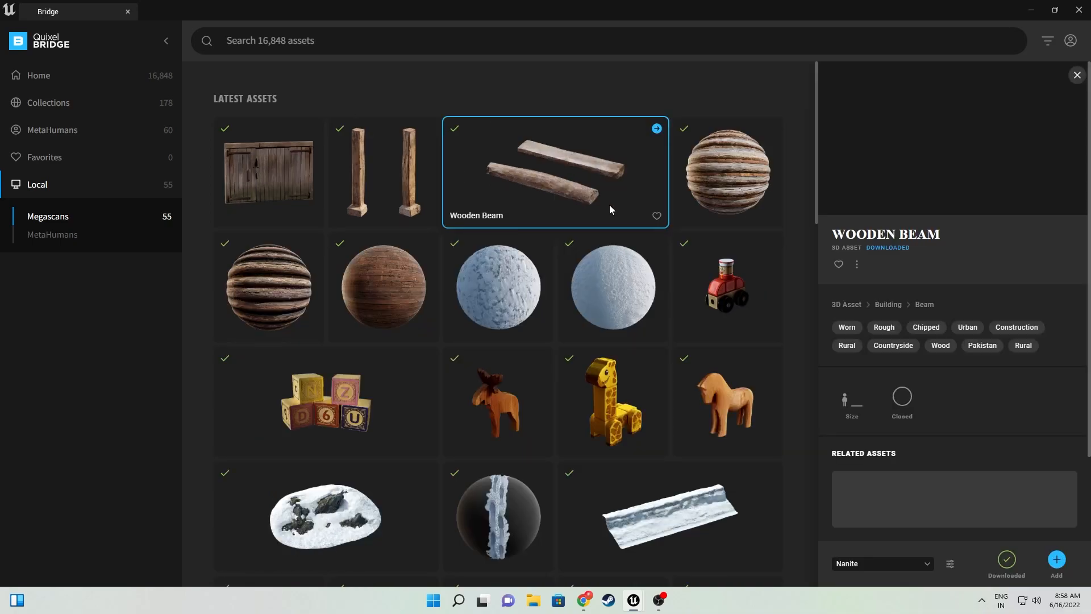
- Leave Bridge and place the Wooden Beam static mesh from the content folder in front of the cabin's long log wall
left_click(1032, 10)
left_click_drag(824, 217, 759, 430)
left_click_drag(577, 522, 406, 389)
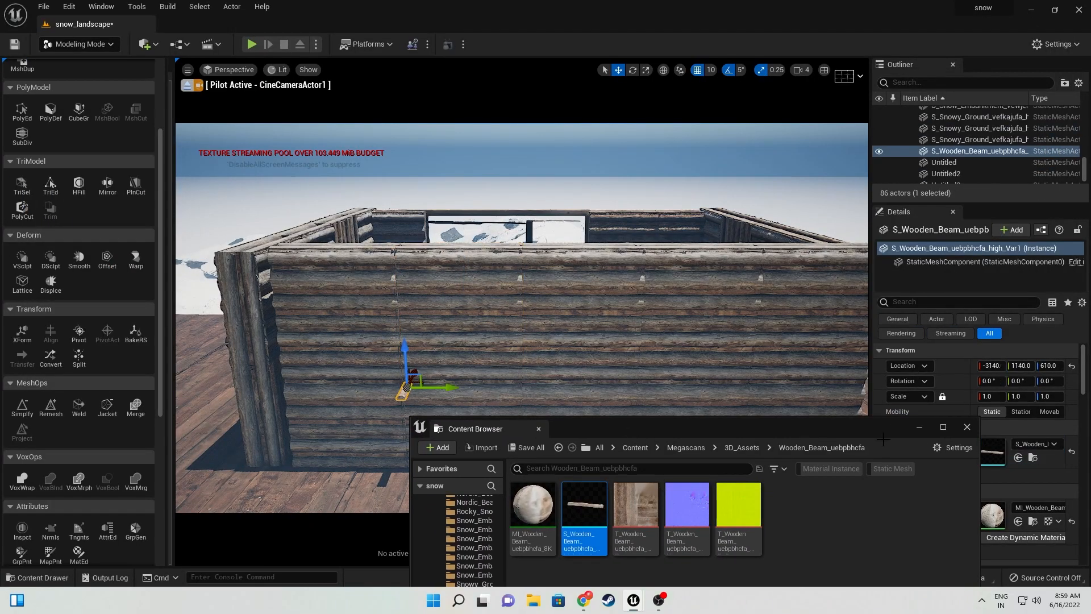
left_click(966, 428)
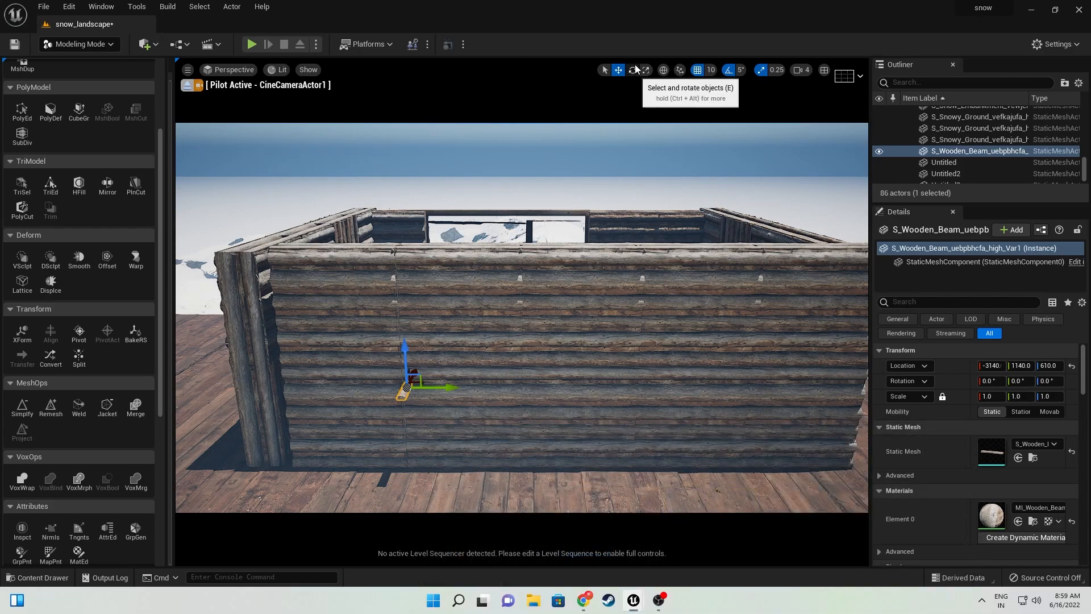
- Stand the wooden beam upright with a 90° Y rotation, make it movable and scale it uniformly to about 2.19
left_click(633, 70)
left_click_drag(394, 353, 404, 310)
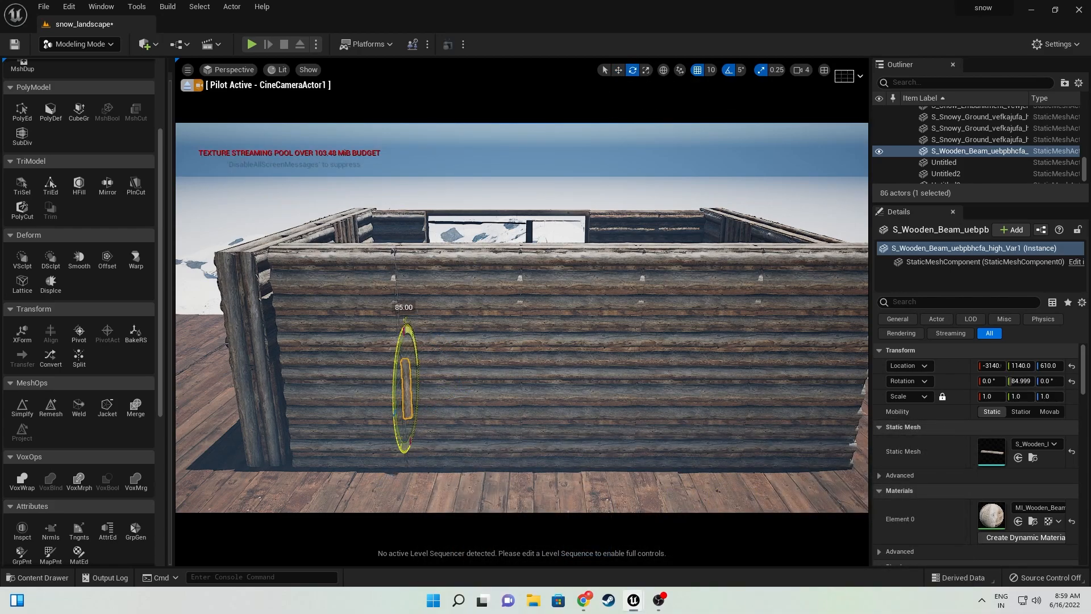
left_click(1049, 411)
left_click_drag(988, 396, 1057, 397)
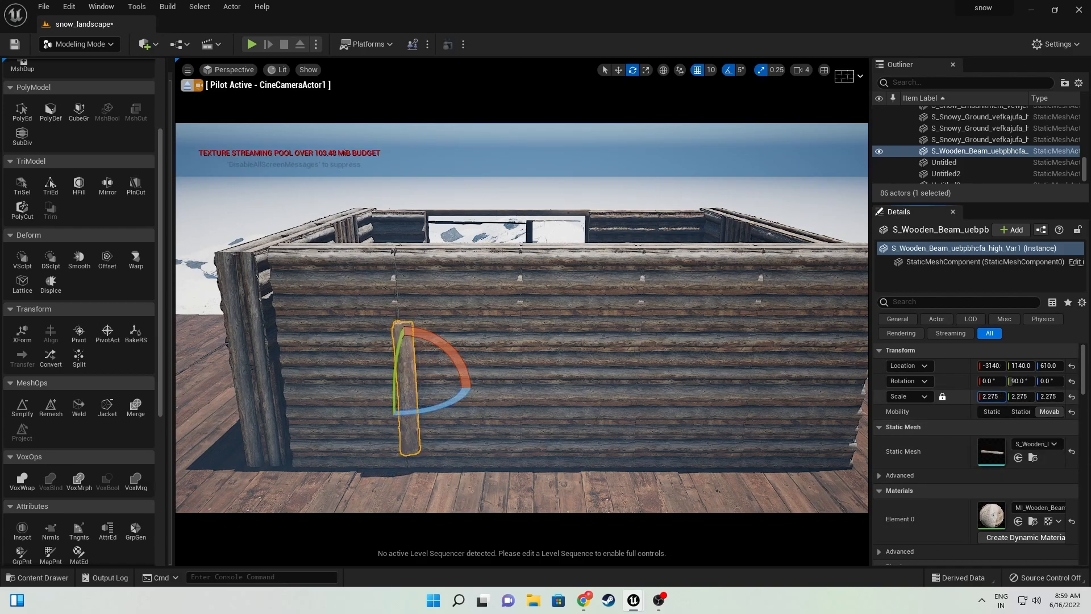
- Lower the beam to Z 520 and fit it against the log wall over the panel seam, at about X -3130, Y 1110
left_click(619, 69)
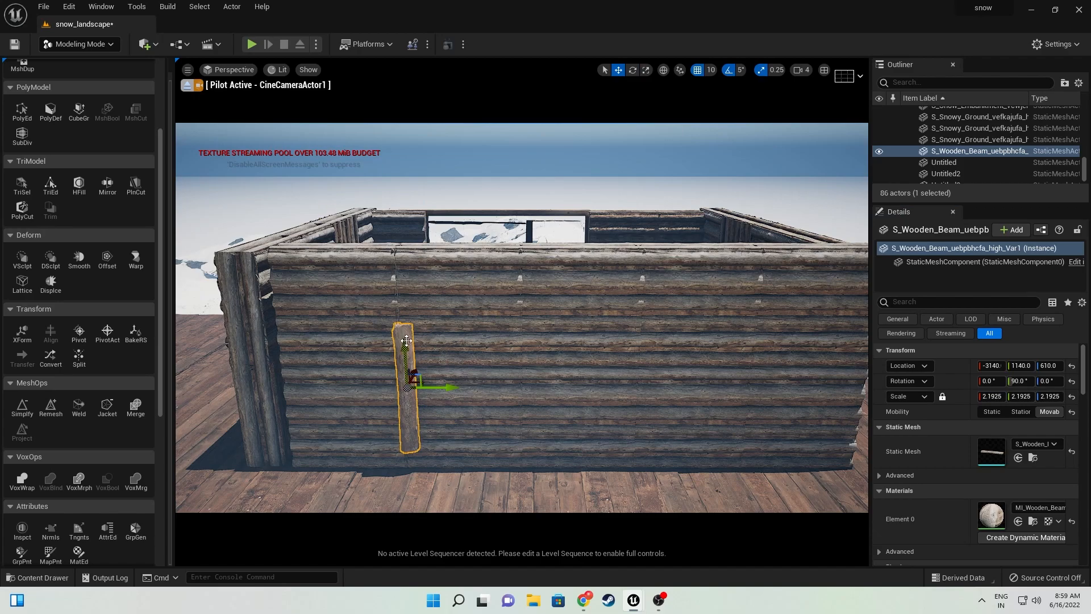
left_click_drag(403, 340, 401, 374)
right_click_drag(466, 378, 455, 377)
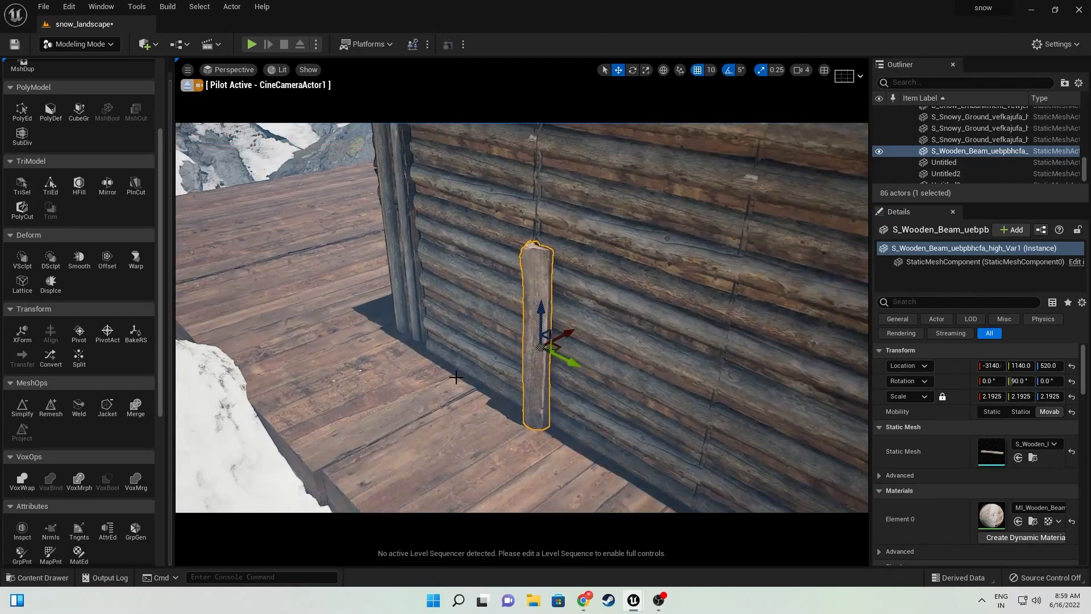
left_click_drag(560, 334, 557, 353)
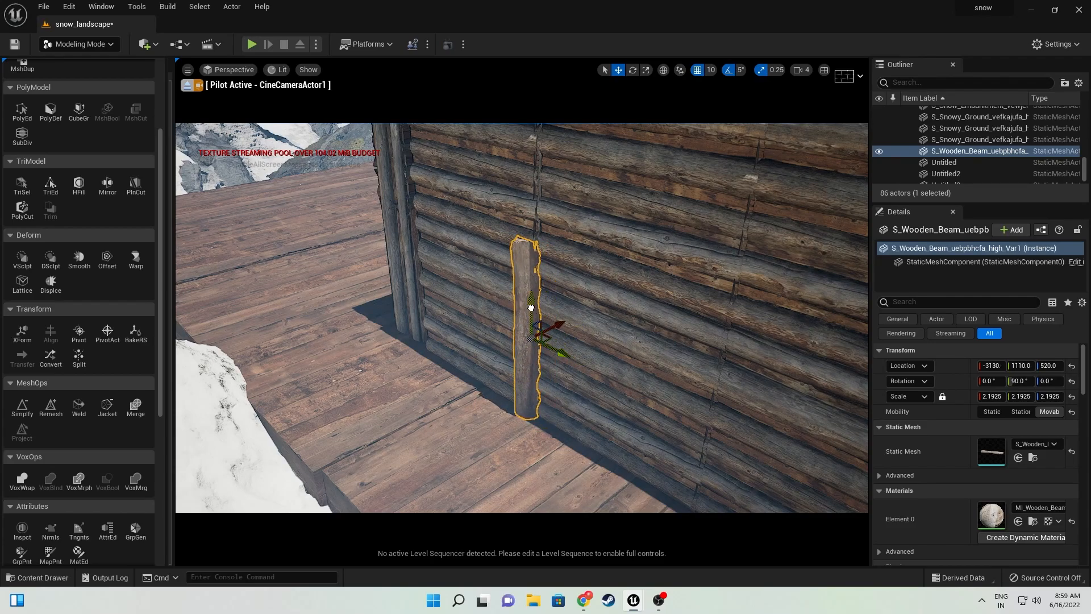
- Duplicate the beam straight up to about Z 790 so the copy continues the post to the wall's upper edge
left_click_drag(530, 307, 555, 171)
right_click_drag(554, 171, 674, 249)
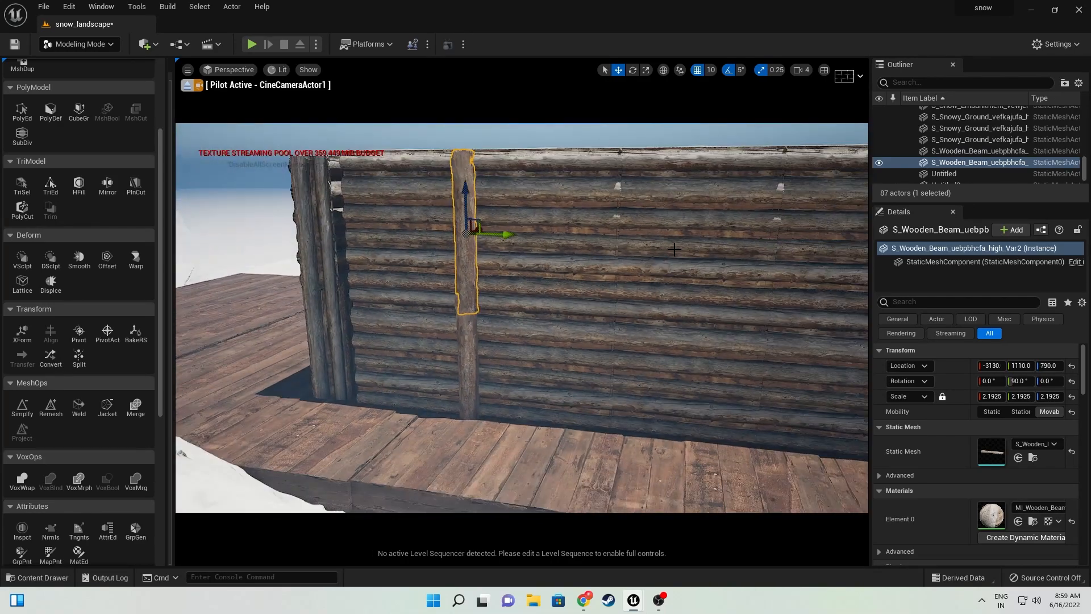
right_click_drag(504, 346, 503, 345)
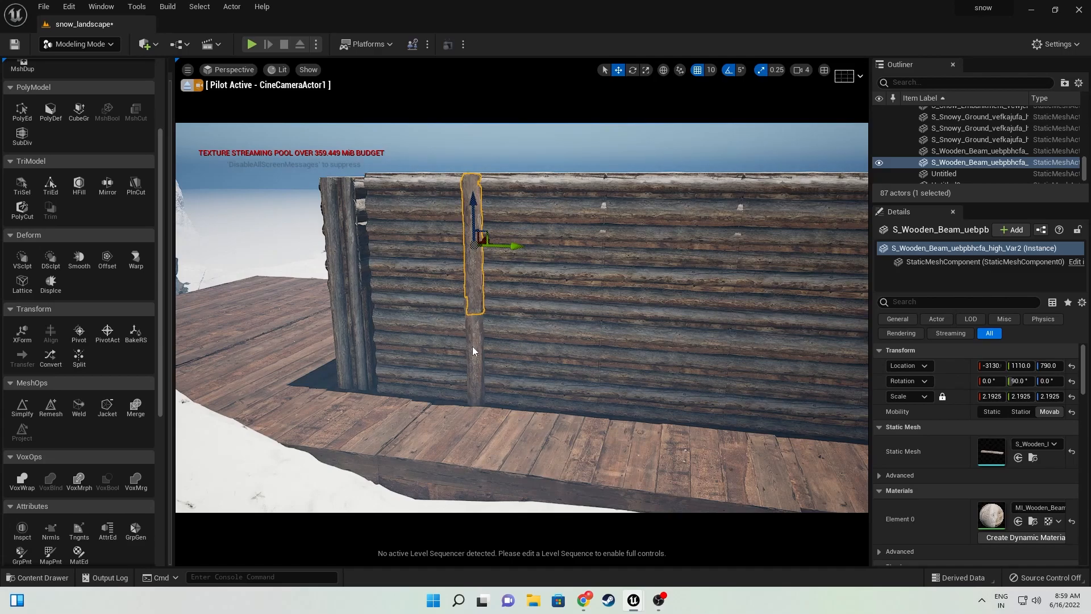
- Select both stacked beams, copy them to further positions along the log wall and adjust the height of the copies
left_click(472, 347, "ctrl")
left_click_drag(506, 359, 777, 361, "alt")
right_click_drag(777, 362, 776, 361)
left_click_drag(636, 299, 544, 300, "alt")
left_click_drag(510, 255, 510, 266)
left_click(764, 267)
left_click_drag(768, 253, 768, 241)
key("Escape")
right_click_drag(768, 241, 767, 241)
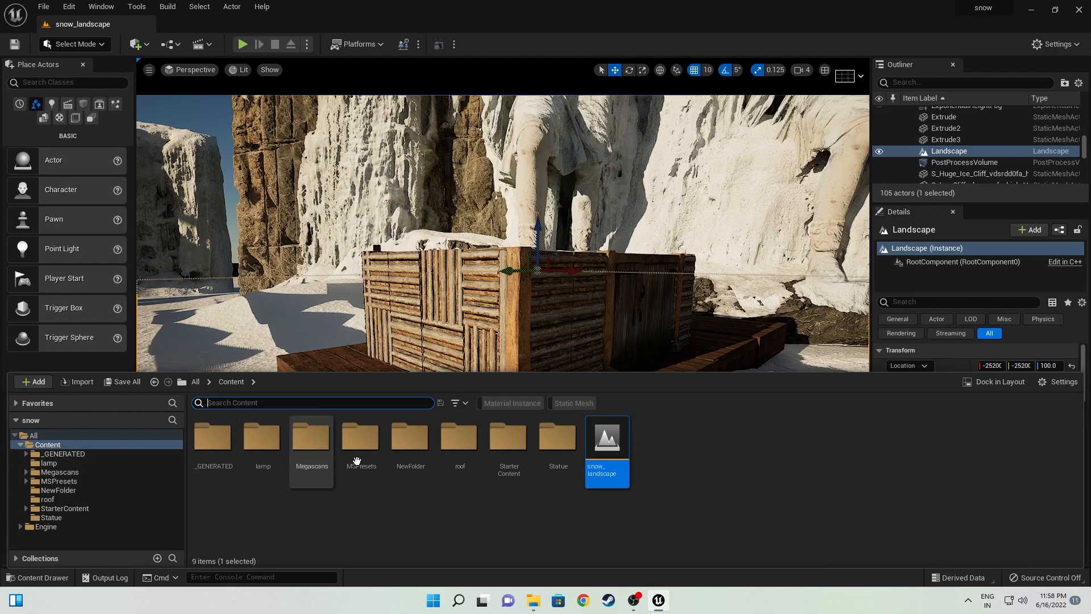
- Import the grooved panel mesh into the roof folder, check it in the static mesh editor and close the editor
double_click(453, 455)
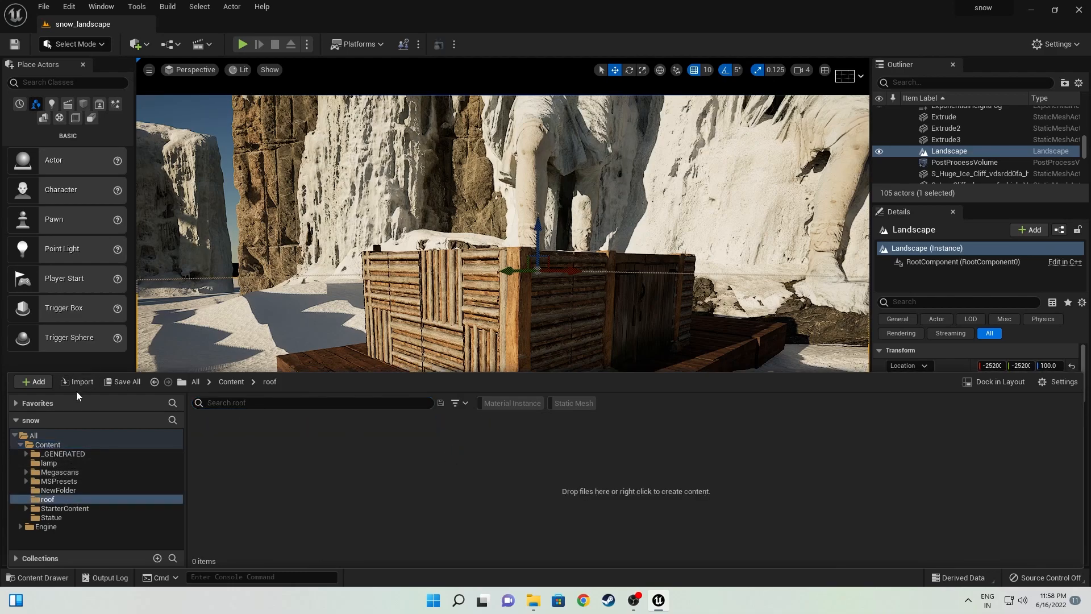
left_click(77, 381)
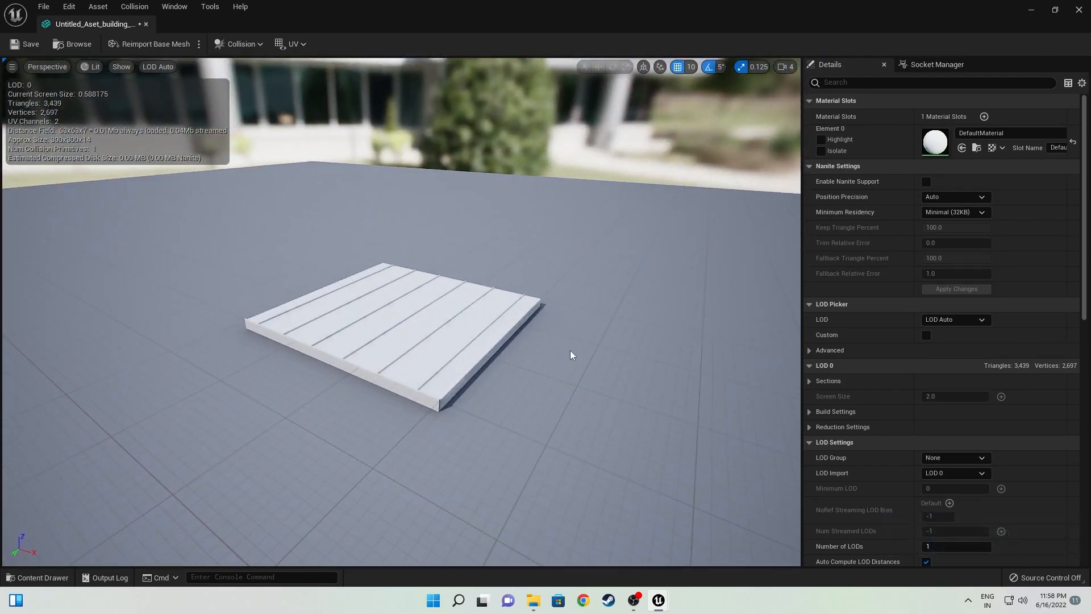
scroll(940, 336, "down", 5)
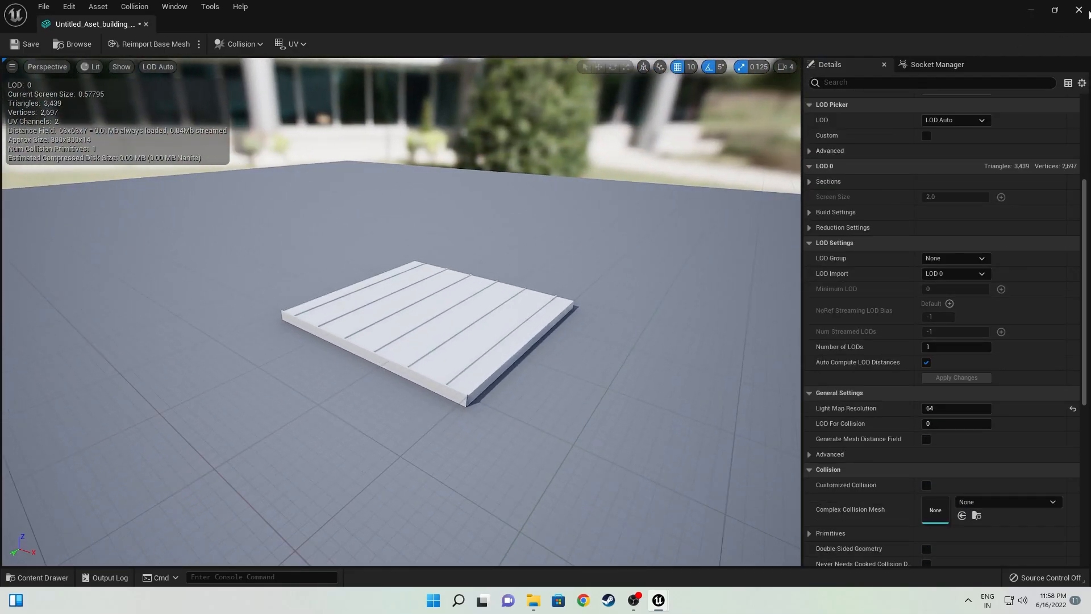
left_click(1079, 10)
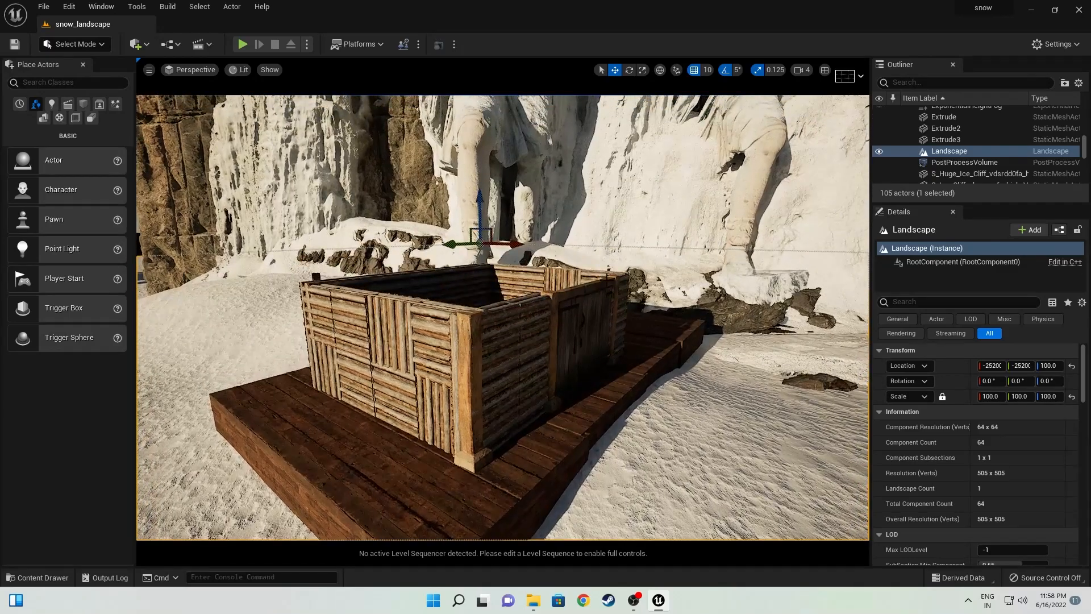
- Try the imported panel on the cabin at a uniform scale of about 2, and delete it
key("ctrl+space")
left_click_drag(409, 443, 444, 307)
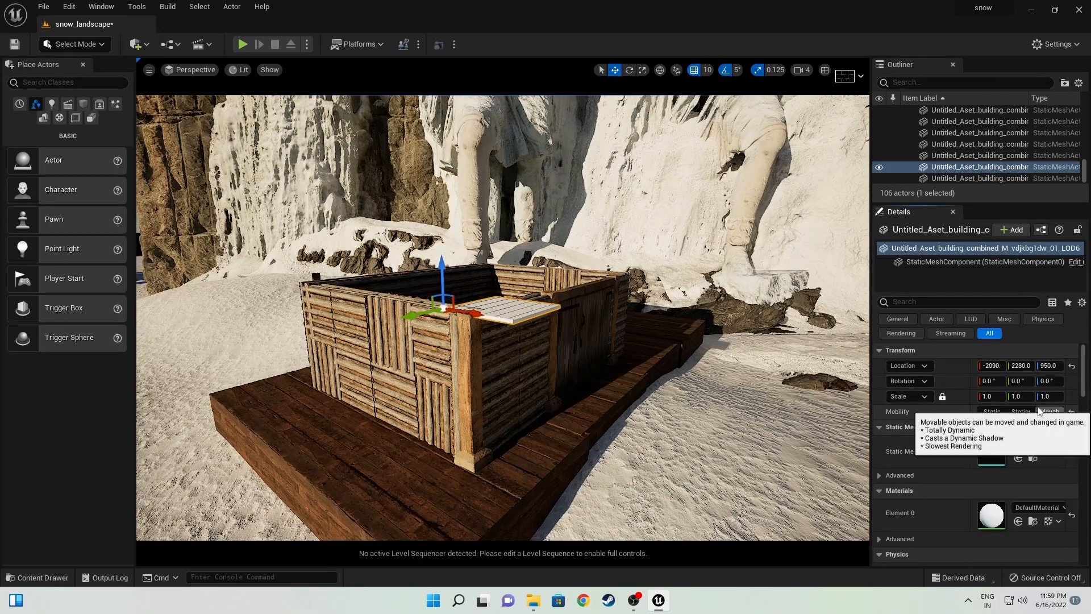
left_click_drag(1021, 396, 1054, 396)
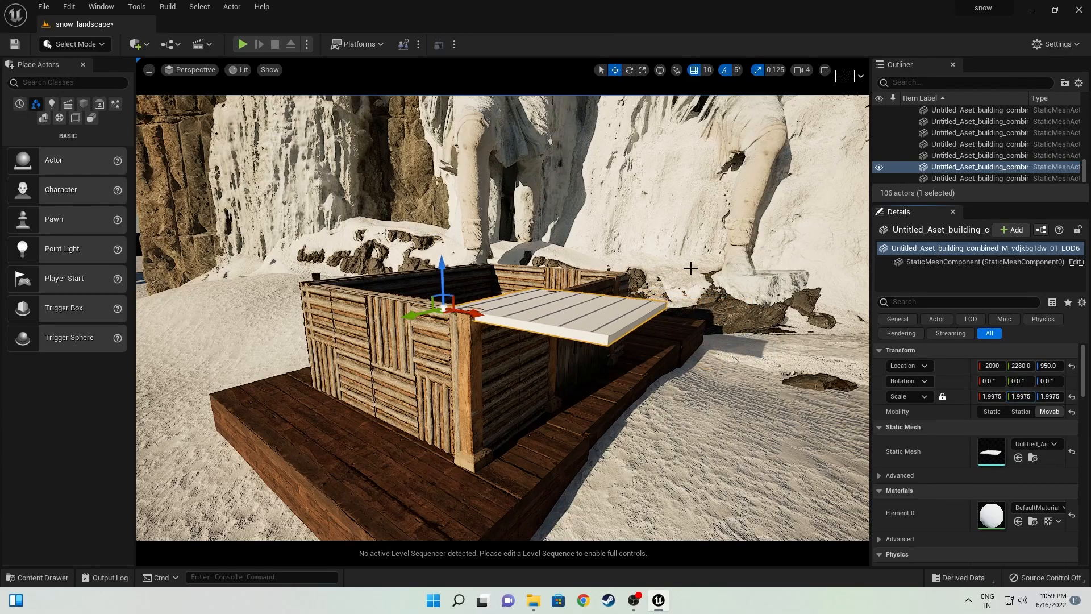
key("Delete")
- In Modeling mode, create a flat triangular slab with Polygon Extrude on the snow beside the cabin, with a Z scale of 0.25
right_click_drag(580, 313, 529, 313)
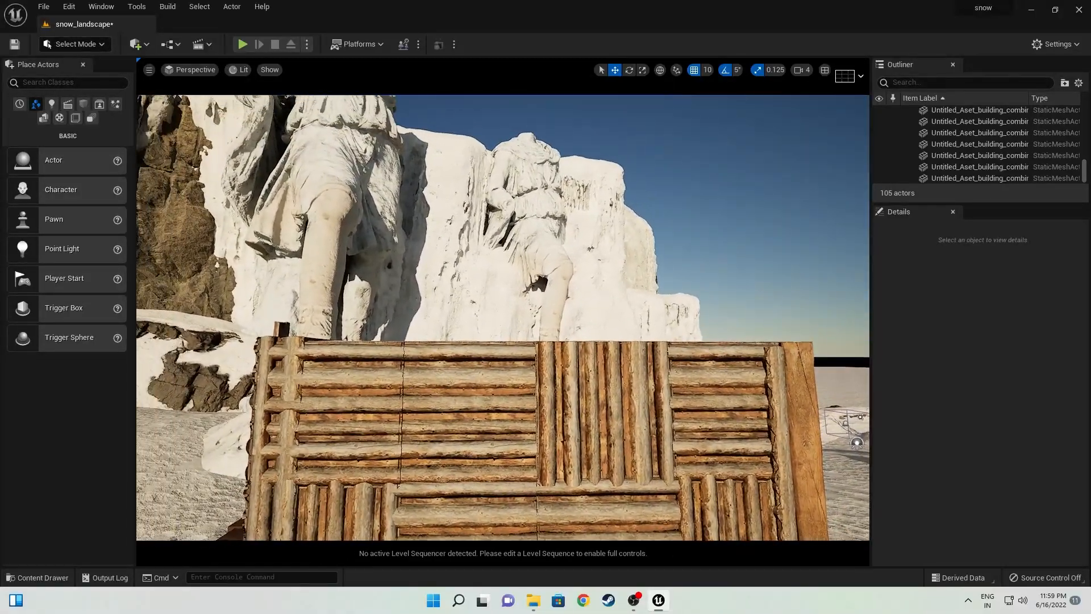
left_click(86, 46)
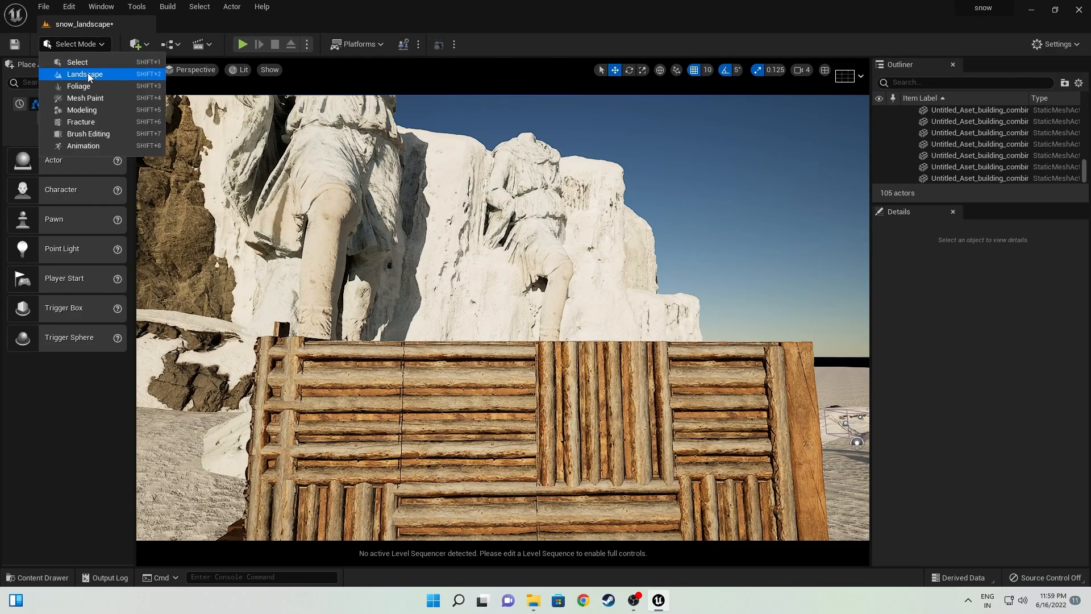
left_click(88, 110)
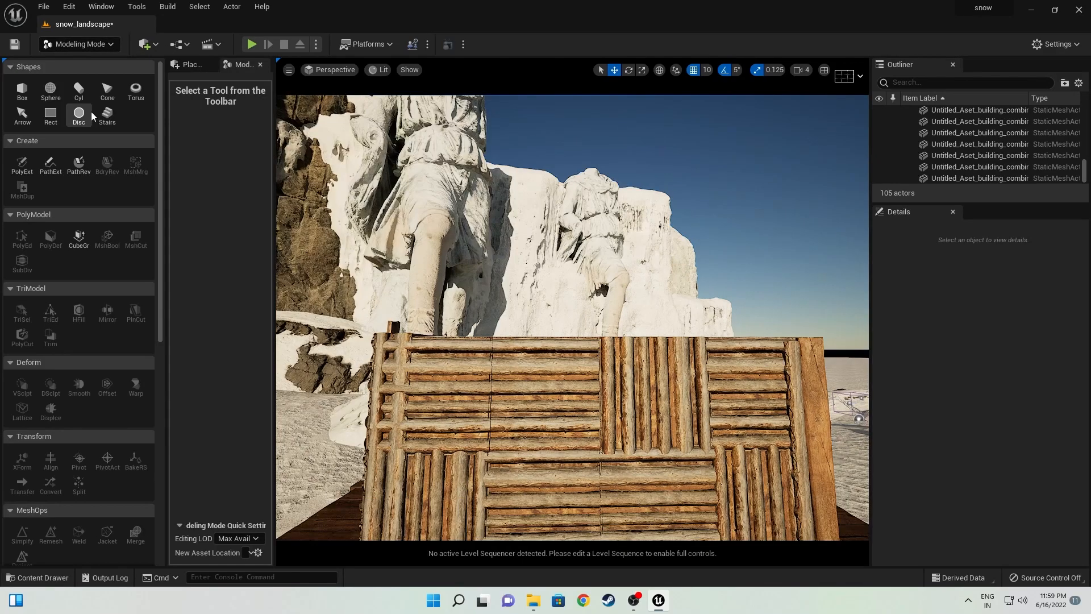
left_click(22, 168)
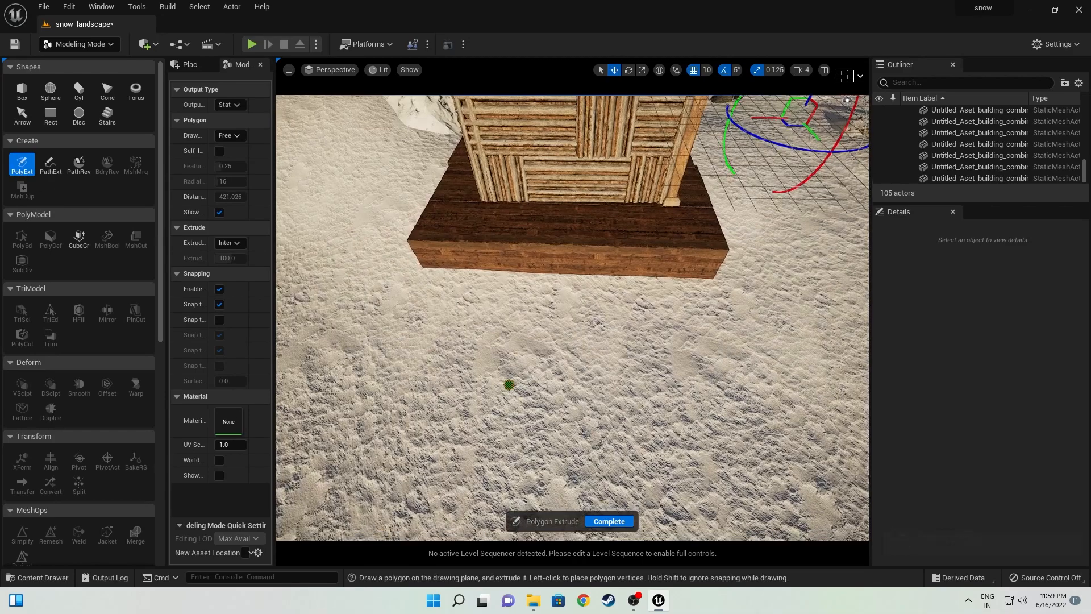
scroll(475, 297, "up", 5)
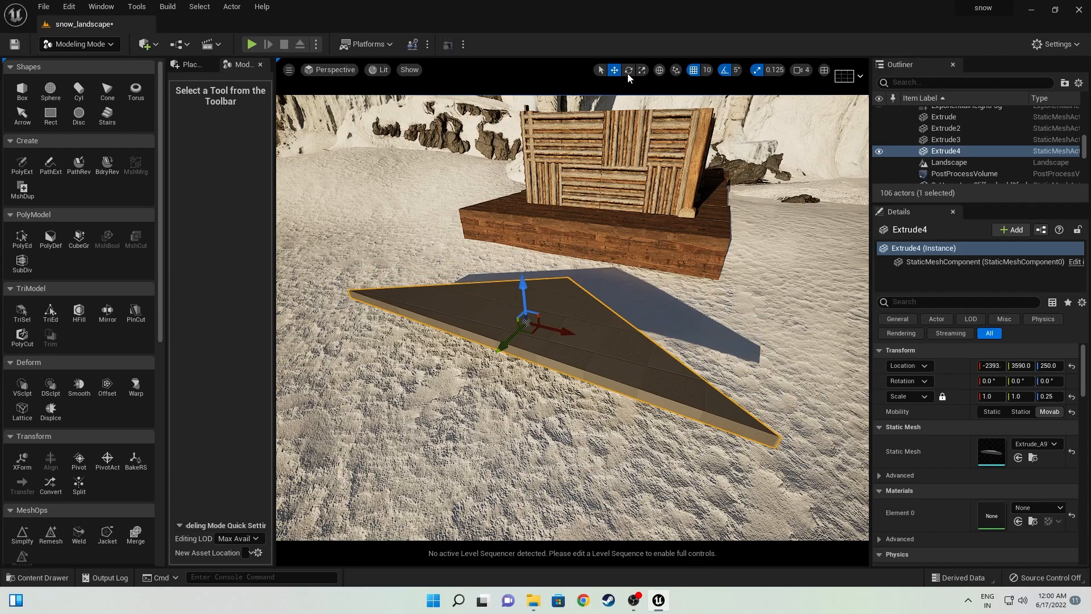
- Rotate the triangle upright by 90° about X and place it above the cabin's end wall, at about X -2483, Y 2370, Z 1080
key("e")
left_click_drag(500, 335, 582, 220)
left_click(614, 69)
left_click_drag(612, 171, 616, 94)
key("f")
key("w")
right_click_drag(702, 166, 665, 139)
left_click_drag(734, 239, 666, 182)
scroll(713, 251, "up", 3)
right_click_drag(771, 263, 771, 301)
scroll(771, 265, "down", 3)
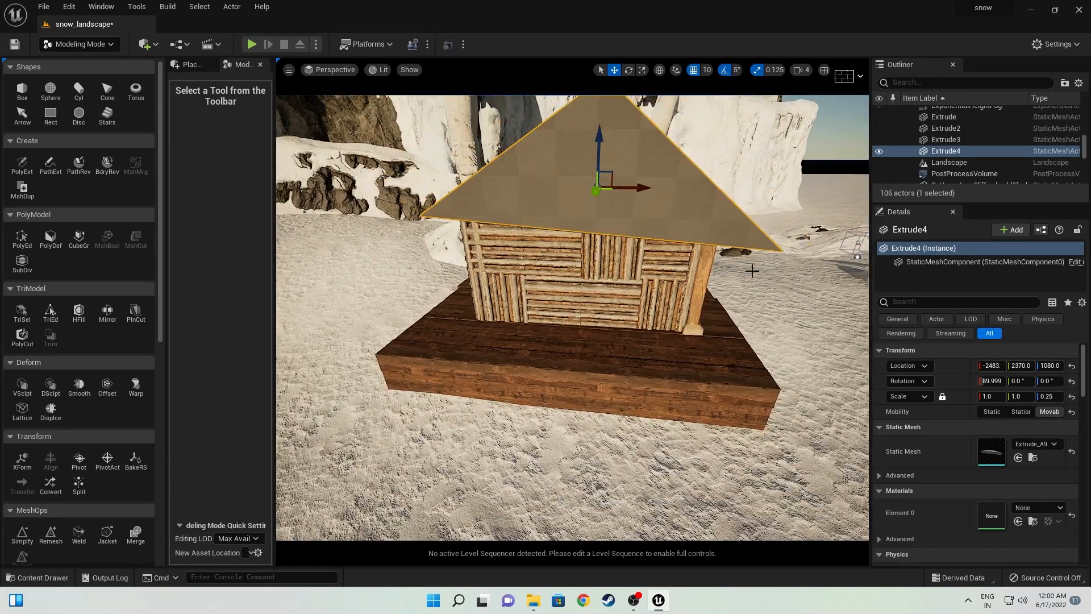
- Rotate the triangular gable to 5° about Y to level its base with the end wall
scroll(751, 271, "up", 3)
left_click(629, 69)
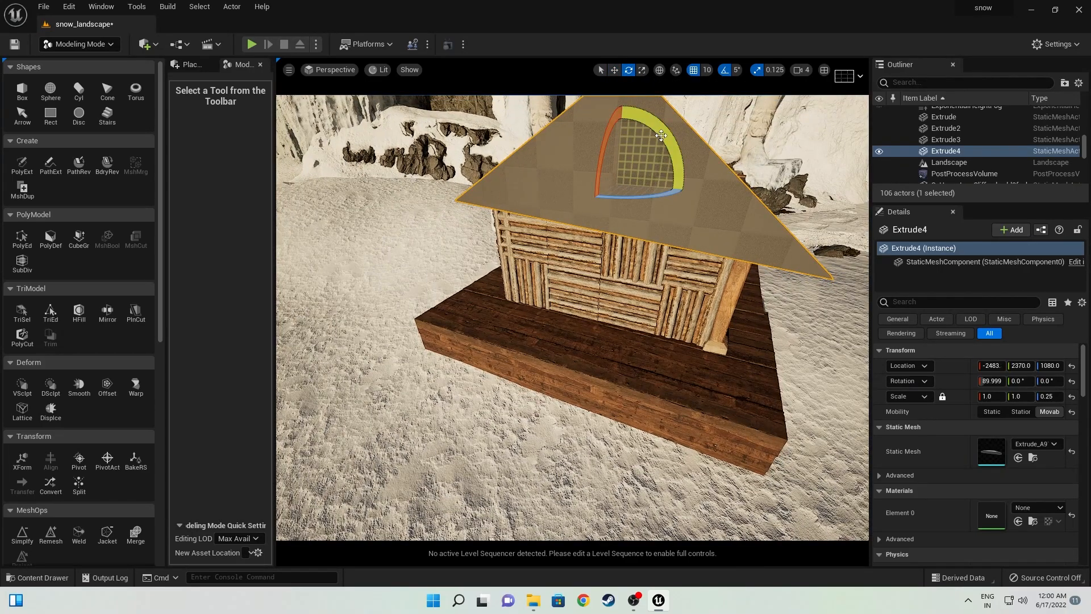
left_click_drag(660, 135, 725, 207)
mouse_move(725, 207)
right_mouse_down()
mouse_move(750, 207)
mouse_move(773, 227)
mouse_move(637, 208)
mouse_move(729, 208)
right_mouse_up()
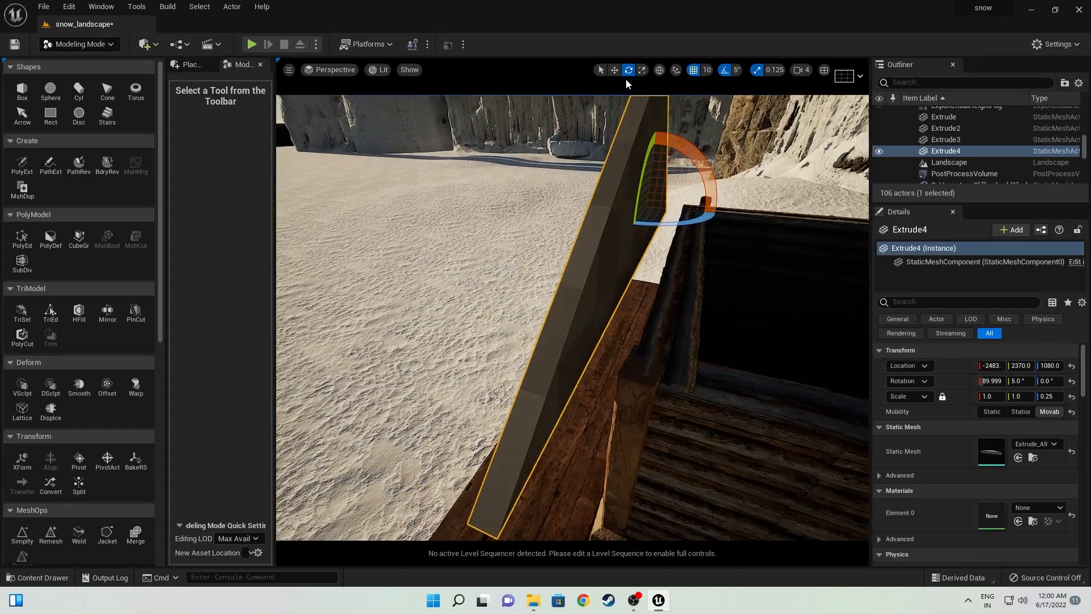
- Move the gable onto the end wall at about X -2523, Y 2220
key("w")
left_click_drag(616, 202, 665, 210)
right_click_drag(598, 220, 739, 253)
left_click_drag(618, 143, 601, 142)
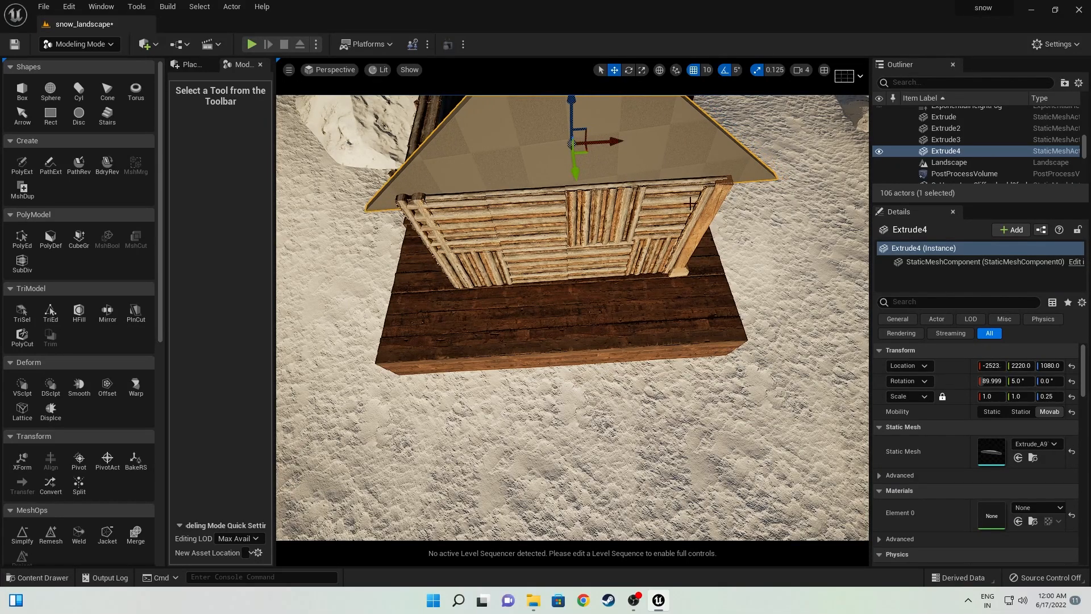
- Narrow the gable to an X scale of 0.75 to fit the width of the end wall
key("f")
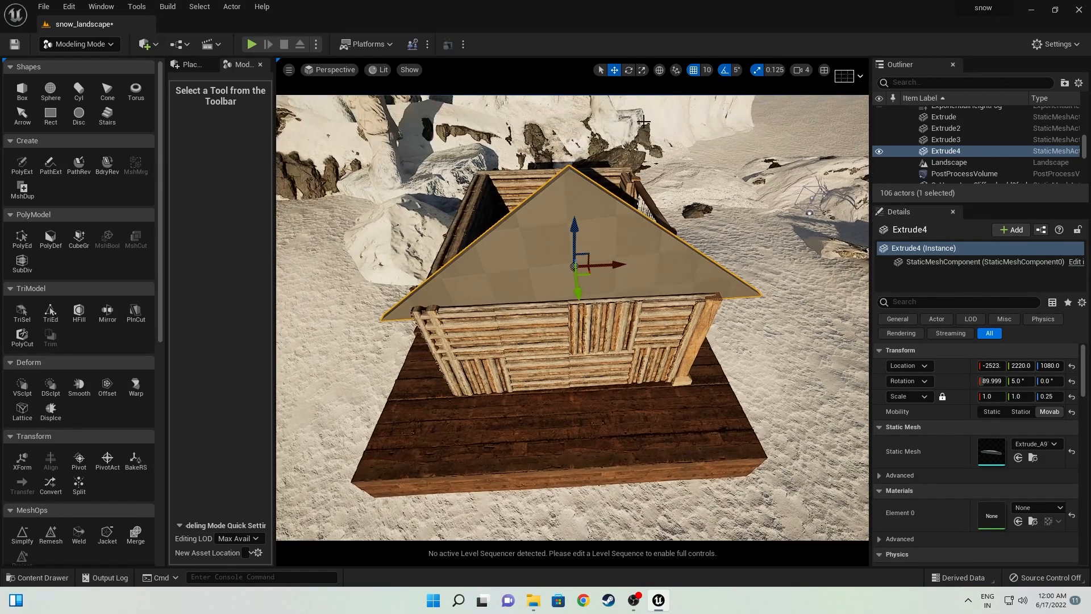
left_click(642, 70)
left_click_drag(613, 262, 586, 263)
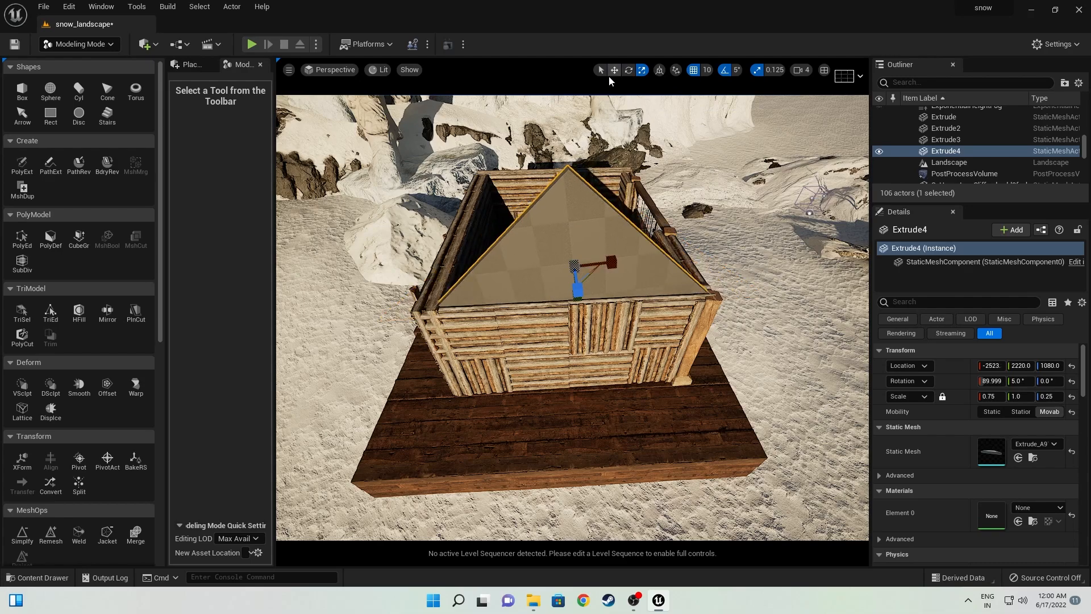
- Shift the gable along the end wall to about X -2563 and reduce its Y scale to 0.75
left_click(614, 70)
left_click_drag(617, 269, 607, 269)
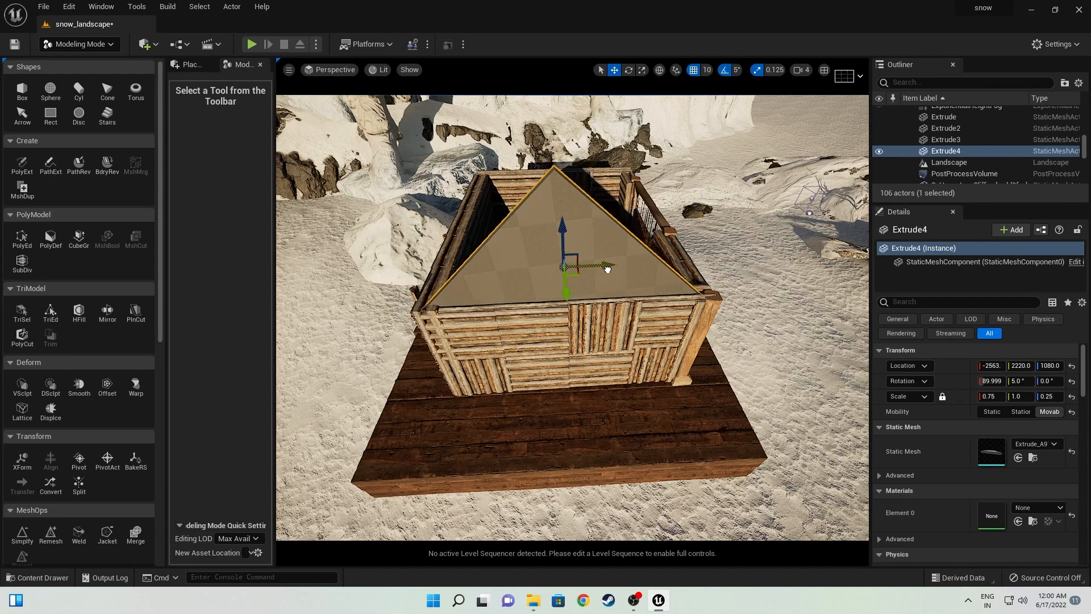
left_click(642, 70)
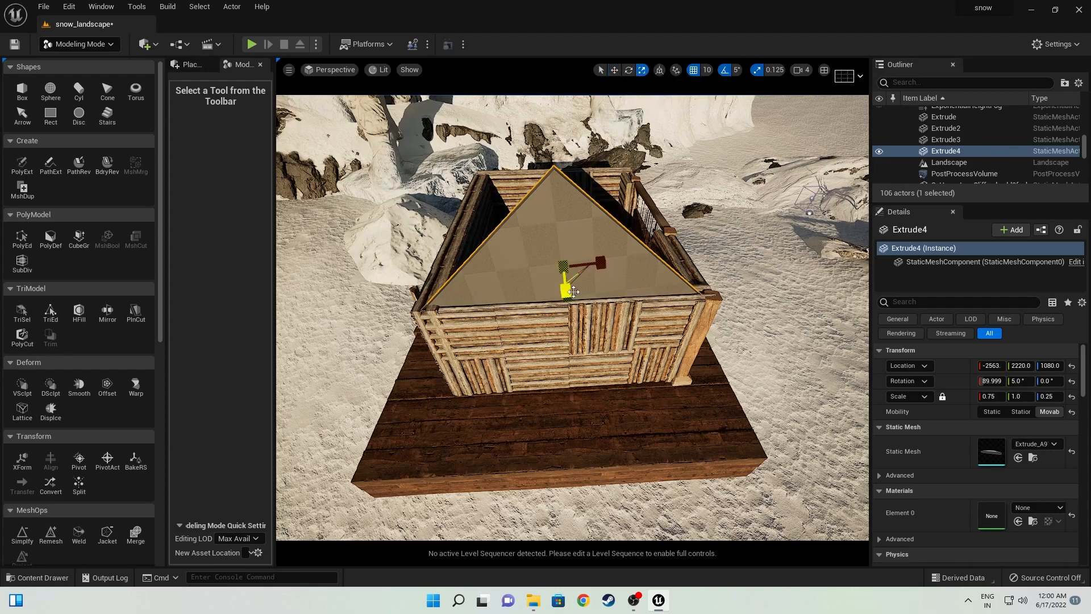
left_click(605, 318)
key("ctrl+z")
left_click_drag(642, 376, 642, 295, "alt")
left_click(568, 275)
left_click_drag(566, 301, 567, 316)
left_click_drag(632, 224, 637, 122, "alt")
- Seat the gable on top of the end wall at about X -2553, Z 1070
left_click(611, 72)
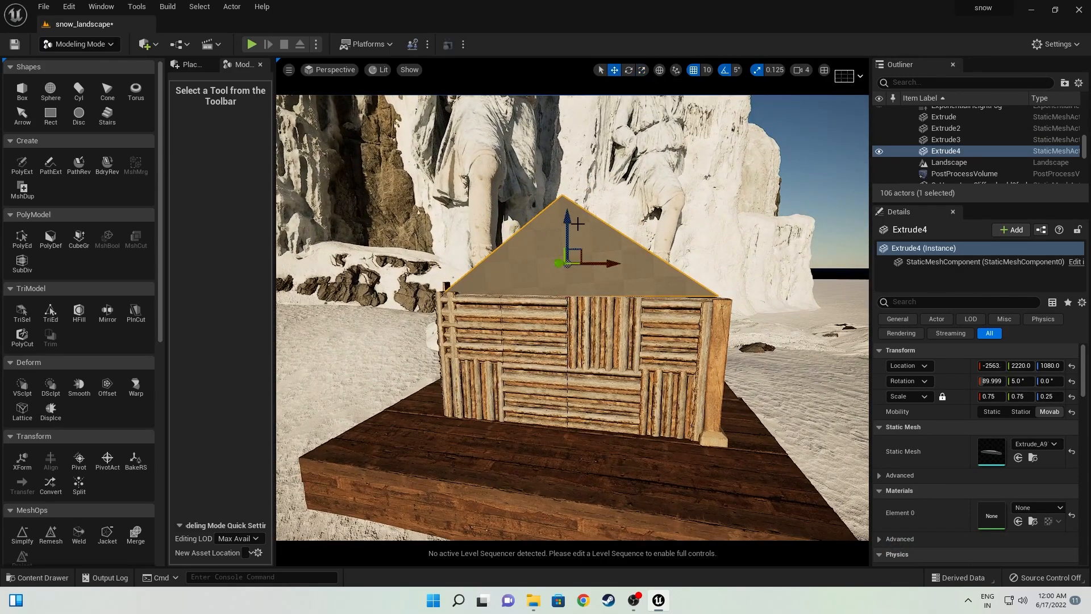
left_click_drag(567, 222, 567, 226)
left_click_drag(604, 265, 612, 266)
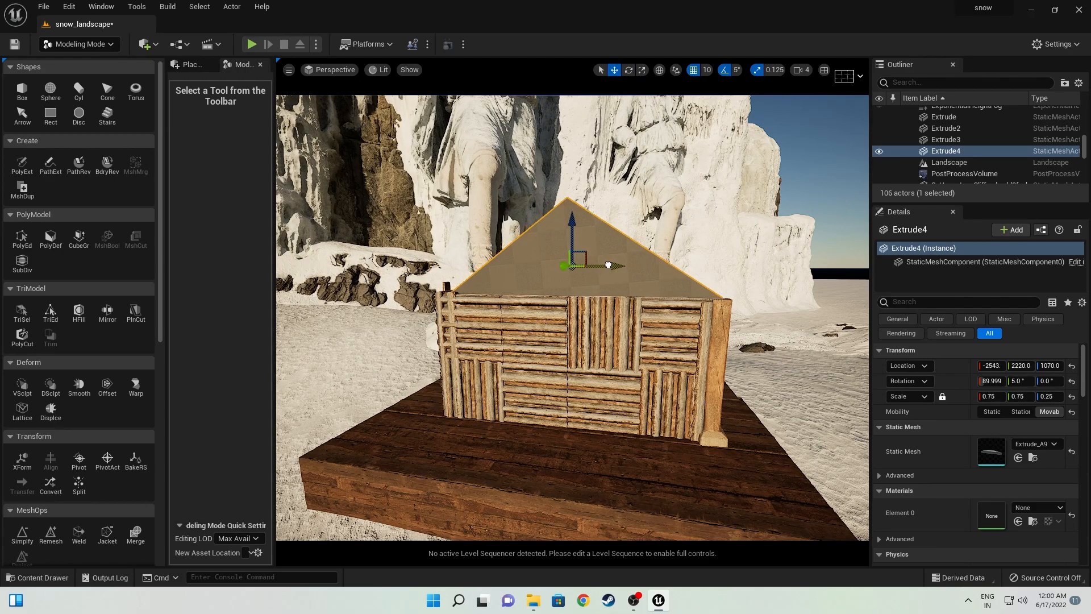
left_click_drag(755, 290, 636, 283, "alt")
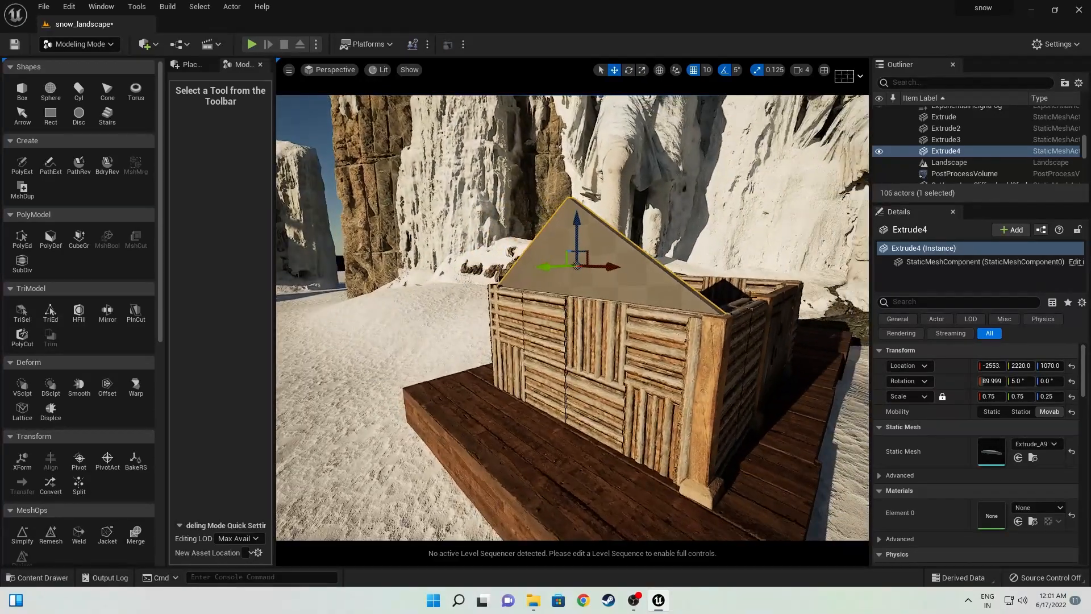
- Remesh the triangular gable with a target of 50000, accept the result and deselect the gable
left_click(51, 534)
left_click(229, 104)
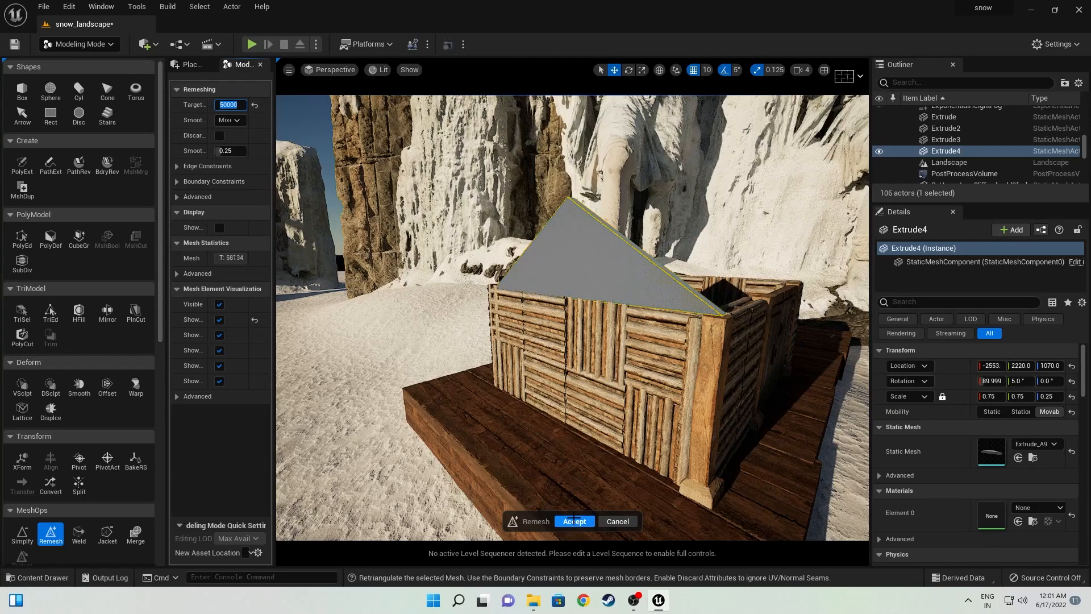
left_click(574, 521)
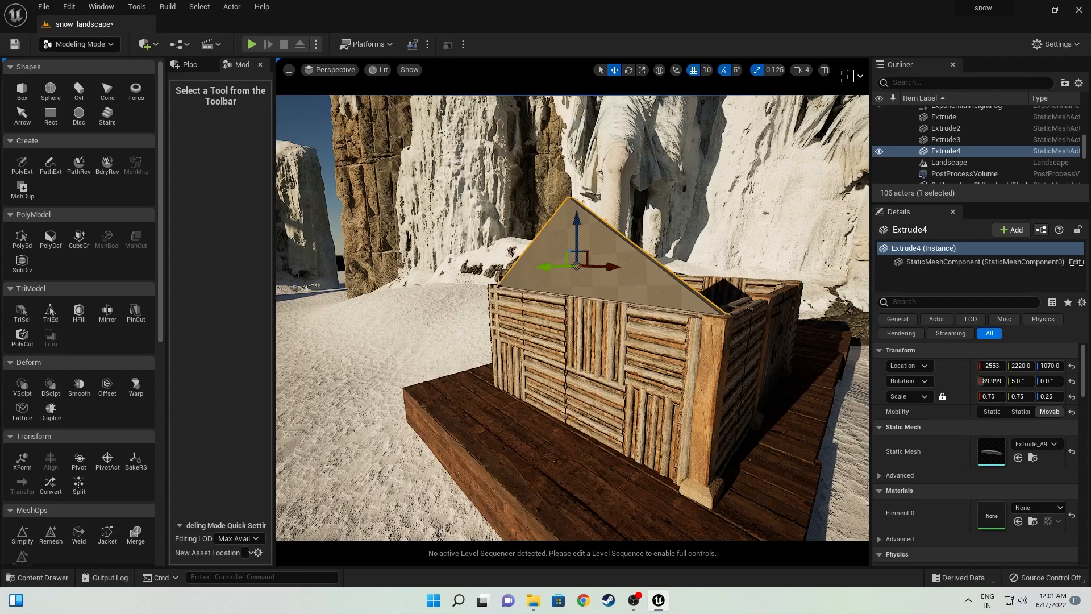
key("Escape")
- Open the Wooden_Planks_ulyobjsn folder under the Megascans surfaces in the project content
key("ctrl+space")
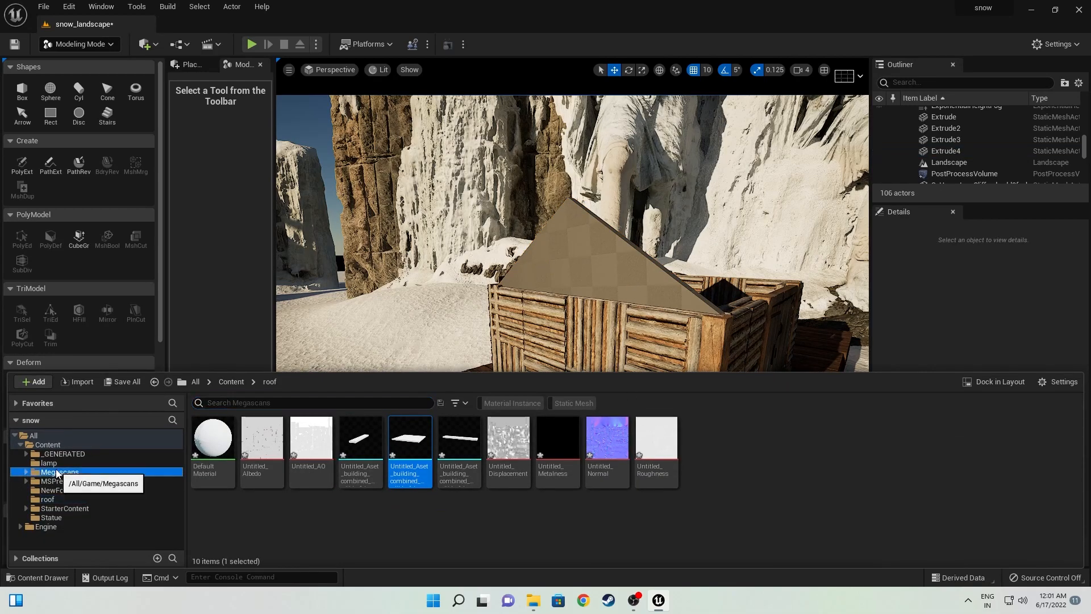
left_click(56, 471)
left_click(26, 472)
left_click(60, 499)
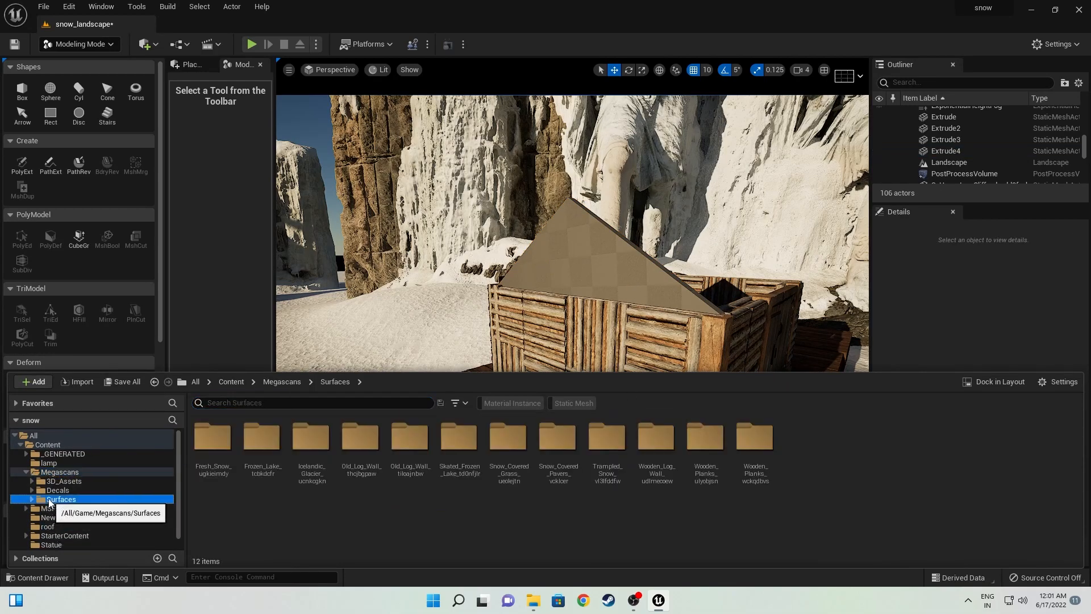
left_click(32, 499)
scroll(57, 506, "down", 3)
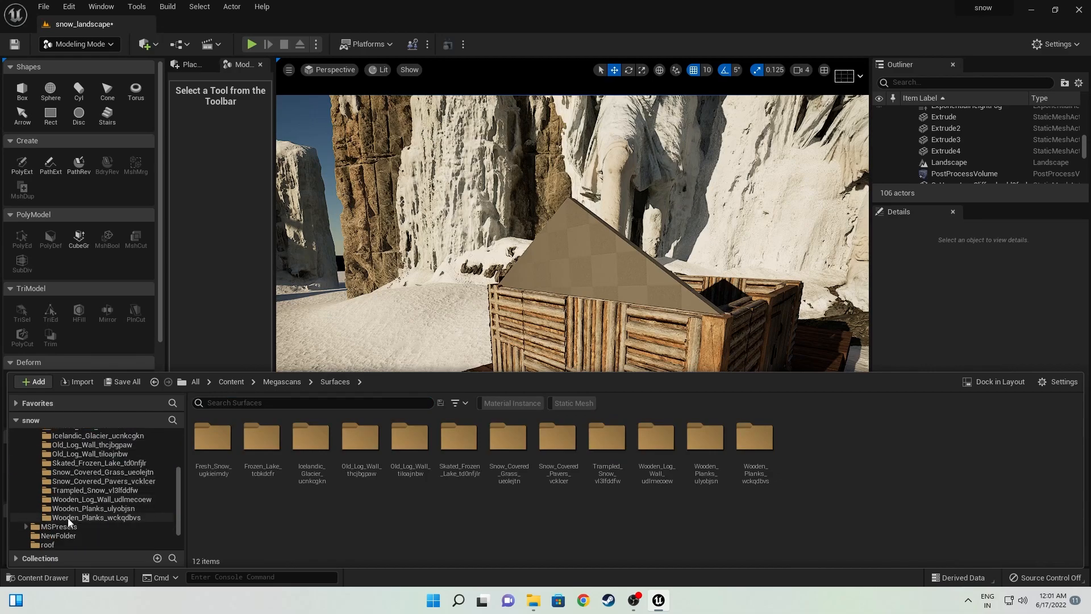
left_click(68, 516)
left_click(69, 509)
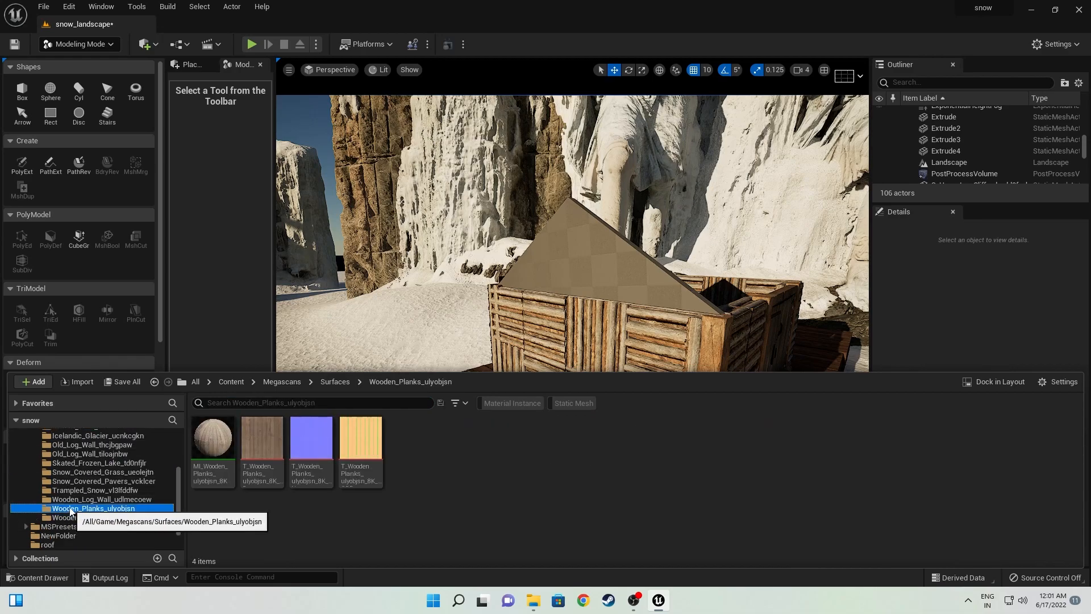
- Preview the Wooden_Planks_ulyobjsn material instance on its sphere from another angle, then close it
left_click(221, 445)
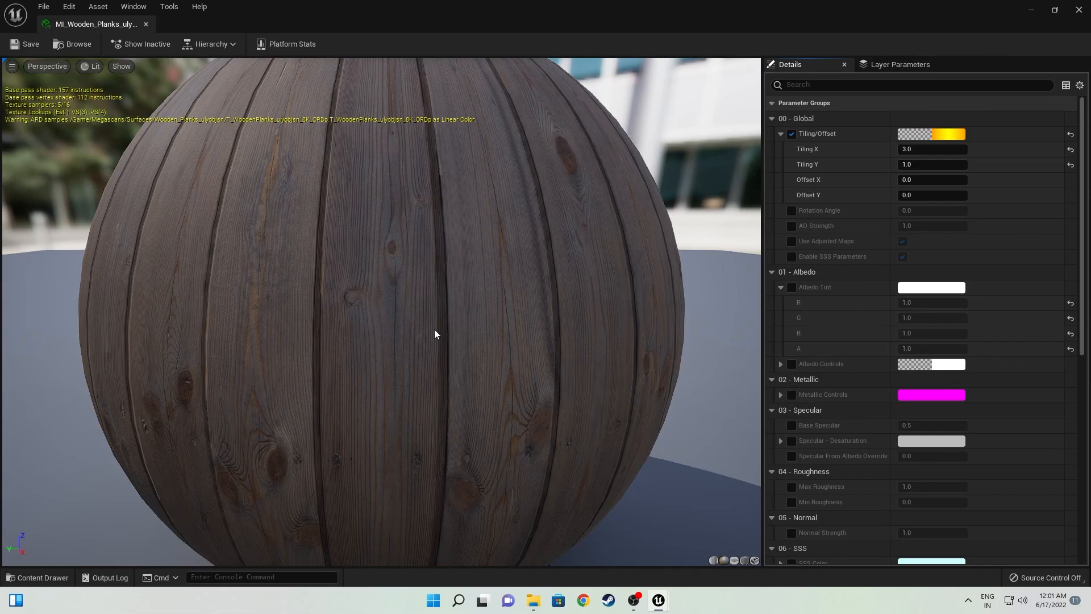
left_click_drag(466, 316, 540, 409)
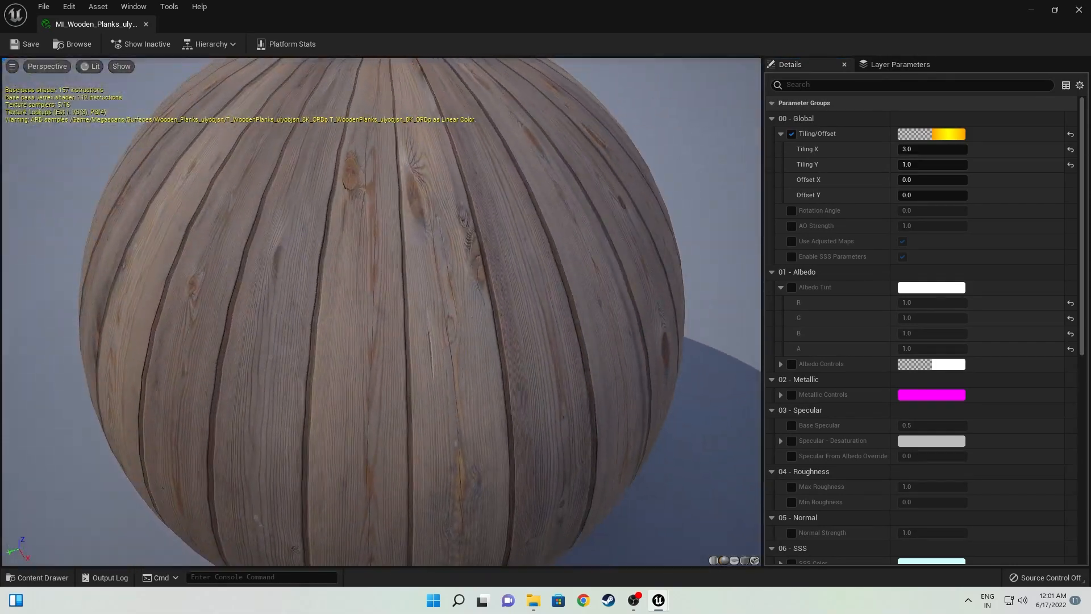
left_click(1081, 8)
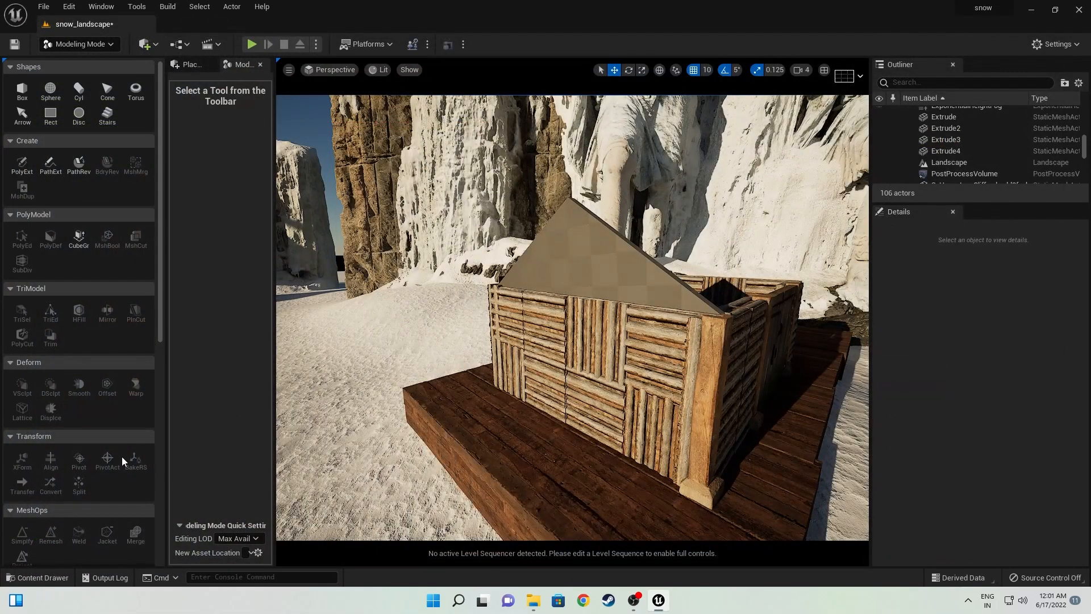
- Apply the Wooden_Planks_ulyobjsn material to the gable and check the planks from the front
key("ctrl+space")
left_click_drag(218, 455, 574, 235)
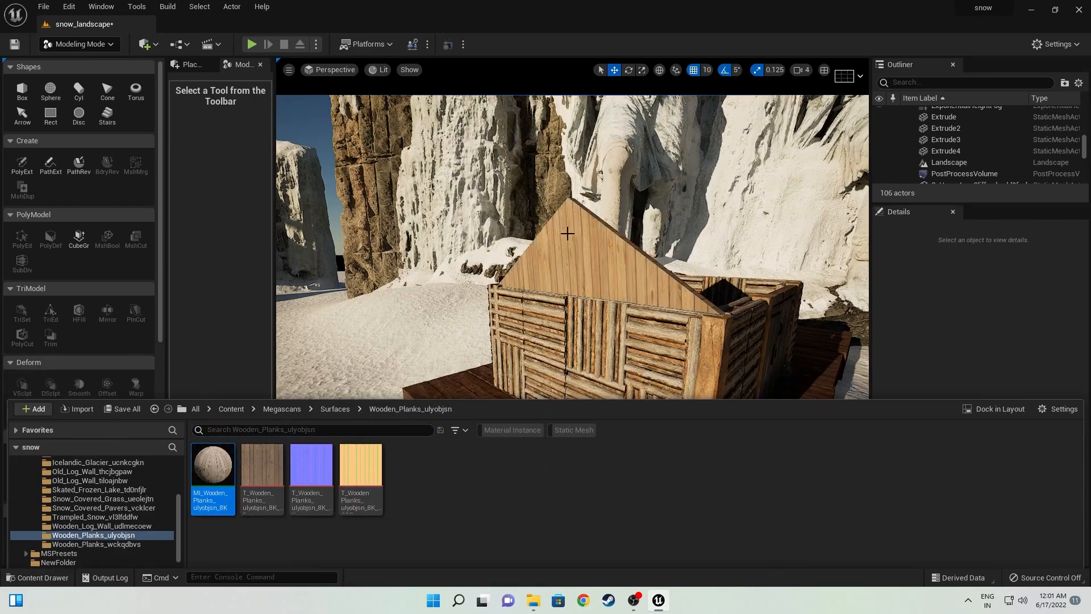
scroll(616, 271, "up", 3)
mouse_move(619, 275)
left_mouse_down("alt")
mouse_move(546, 278)
mouse_move(622, 280)
left_mouse_up("alt")
- Enable the rotation angle in the Wooden_Planks_ulyobjsn material instance and set it to -0.04 to straighten the gable's planks
key("ctrl+space")
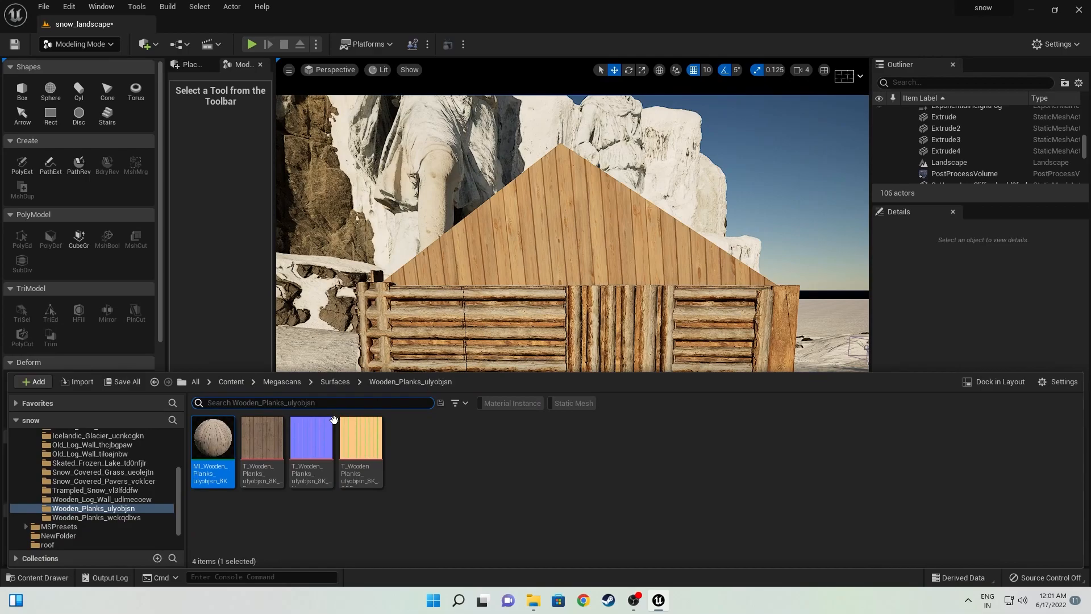
double_click(213, 441)
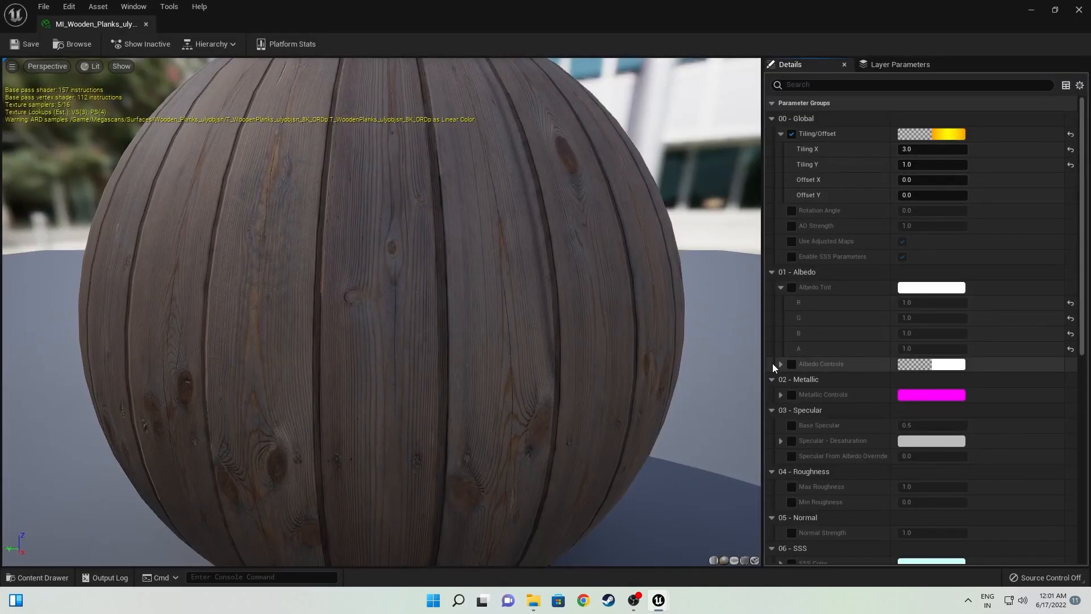
left_click_drag(969, 24, 273, 256)
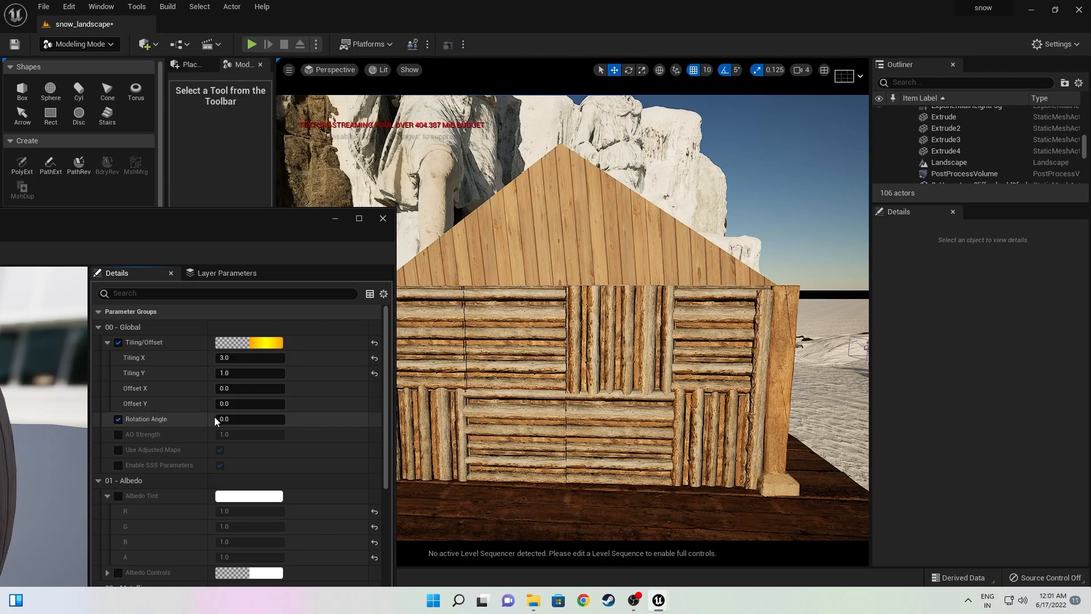
left_click_drag(215, 421, 200, 422)
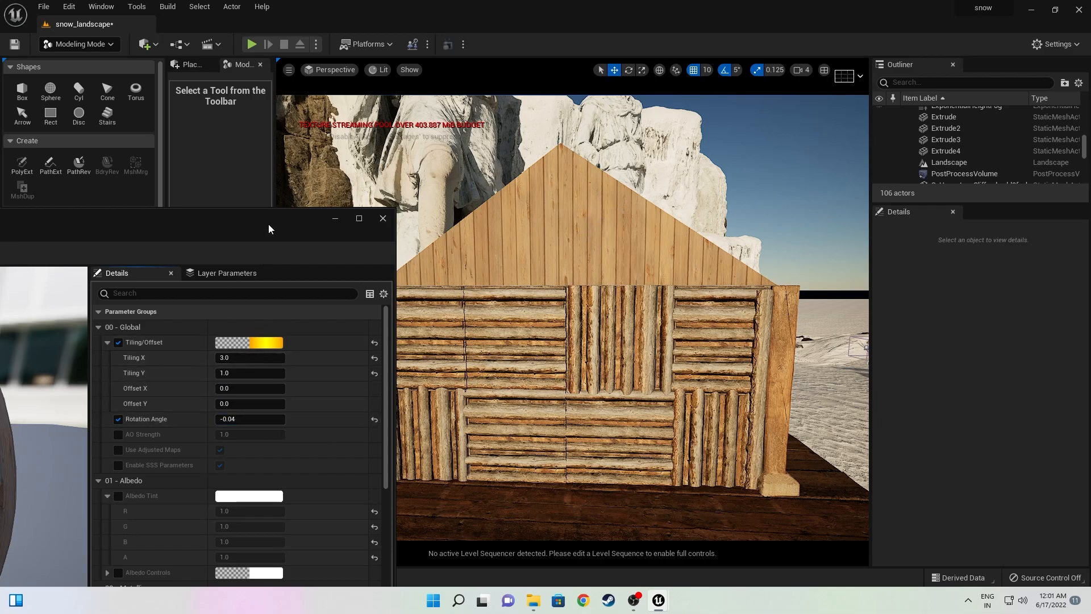
left_click_drag(268, 230, 884, 236)
left_click(27, 258)
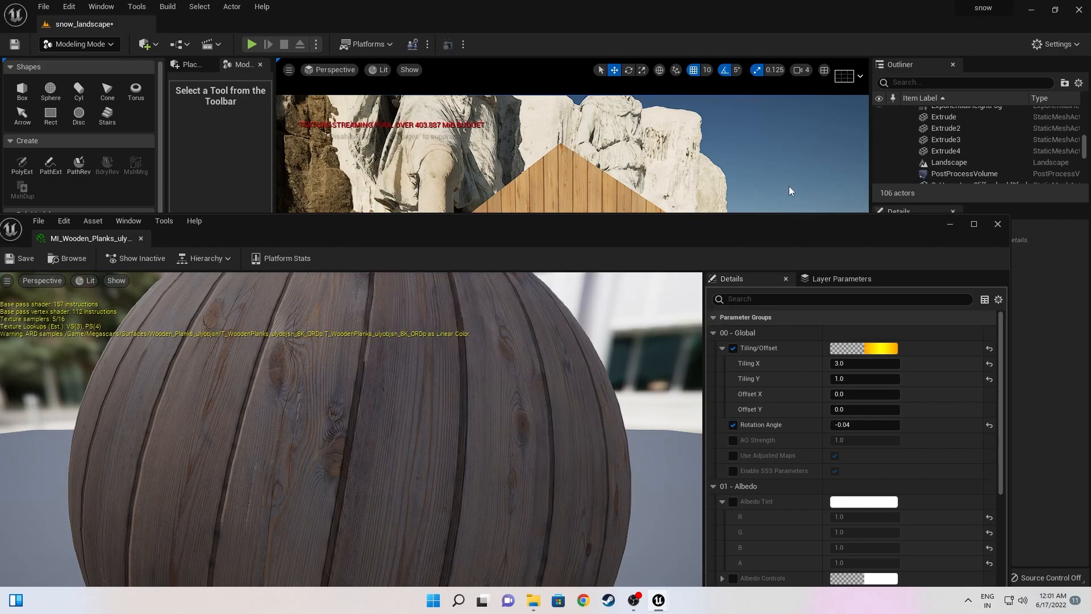
left_click(997, 224)
- Duplicate the planked gable onto the cabin's opposite end wall at about X -2553, Y 700, Z 1060
right_click_drag(706, 208, 671, 243)
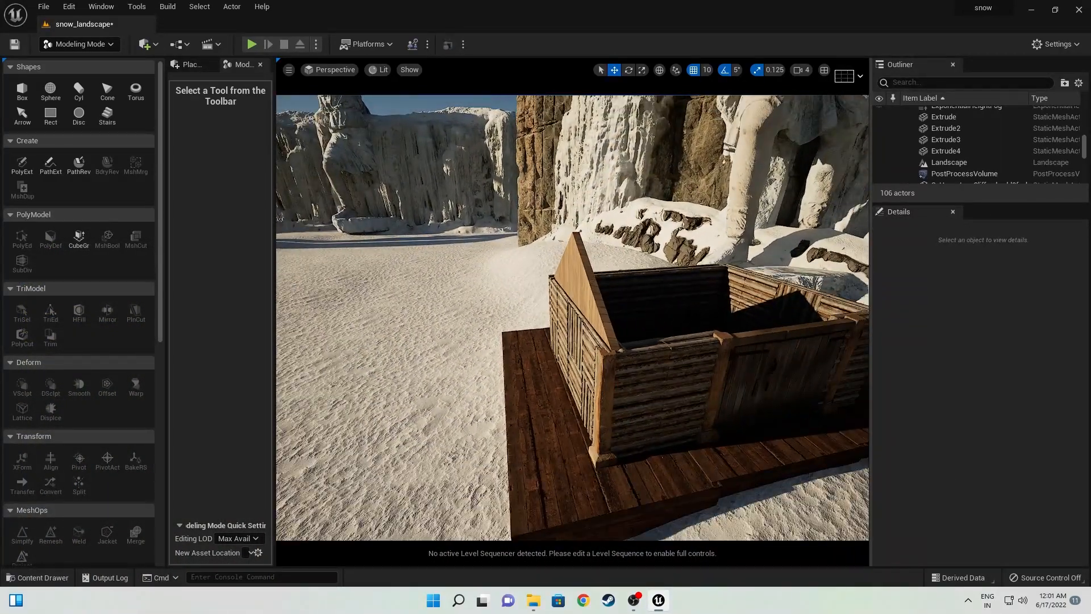
left_click(575, 291)
left_click_drag(550, 284, 781, 262, "alt")
right_click_drag(781, 262, 745, 242)
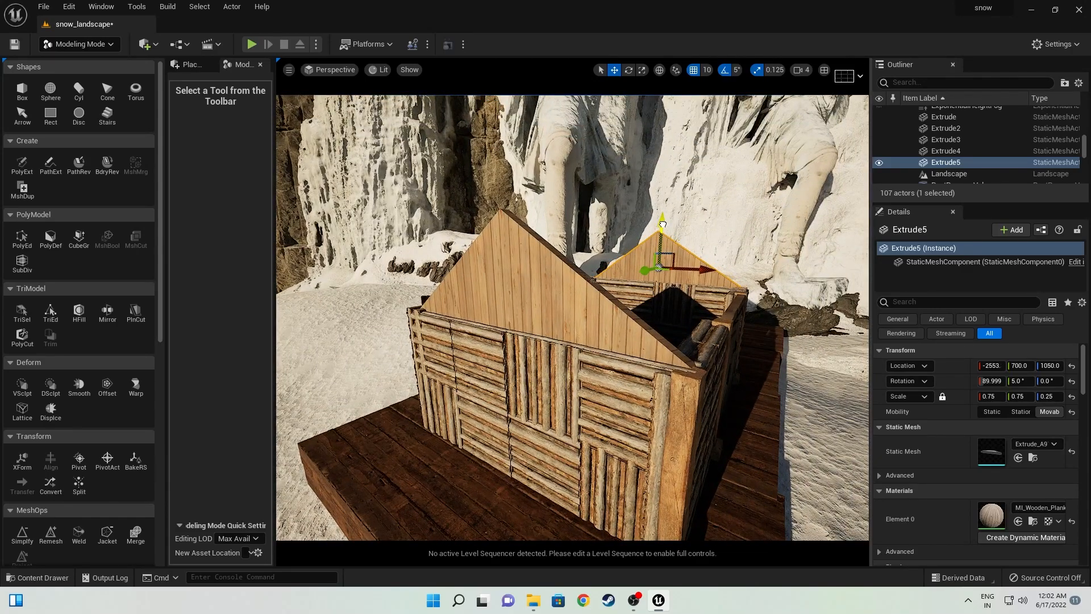
right_click_drag(664, 222, 788, 273)
- Save the snow_landscape level and all other modified project files
key("ctrl+s")
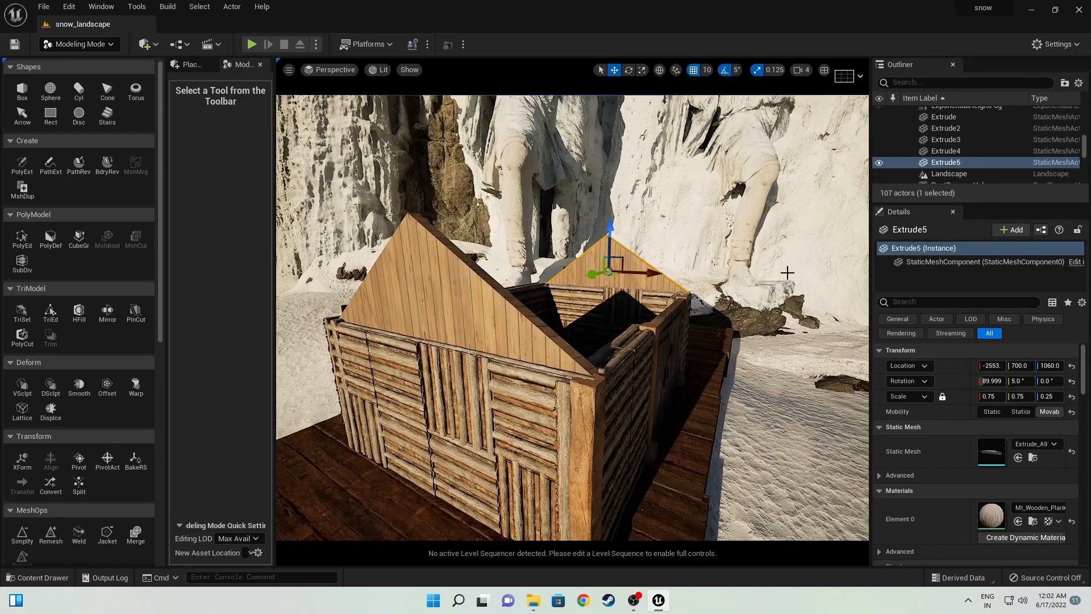
left_click(42, 7)
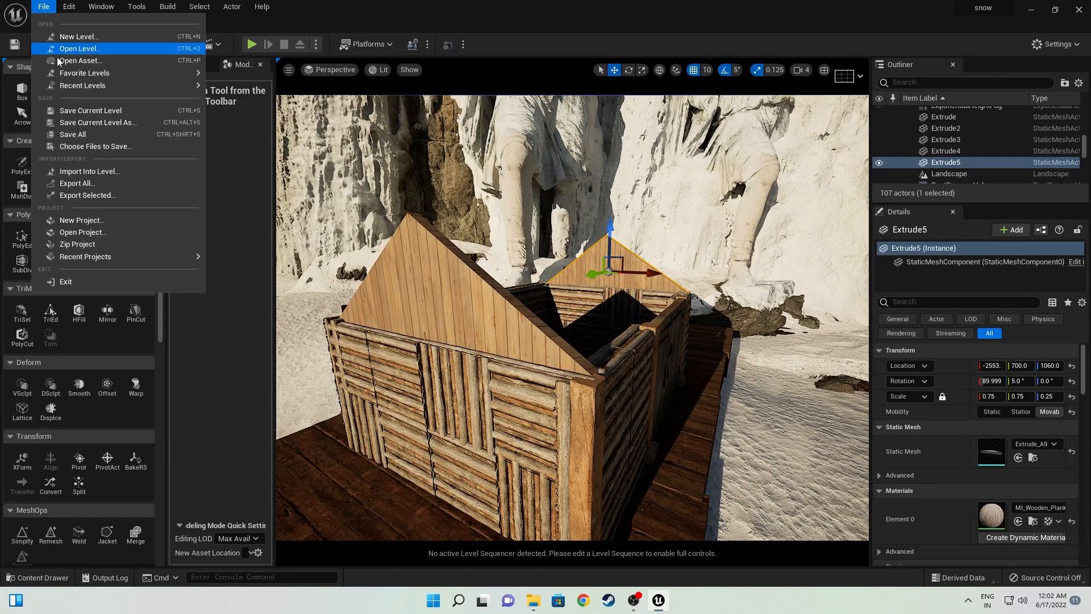
left_click(69, 134)
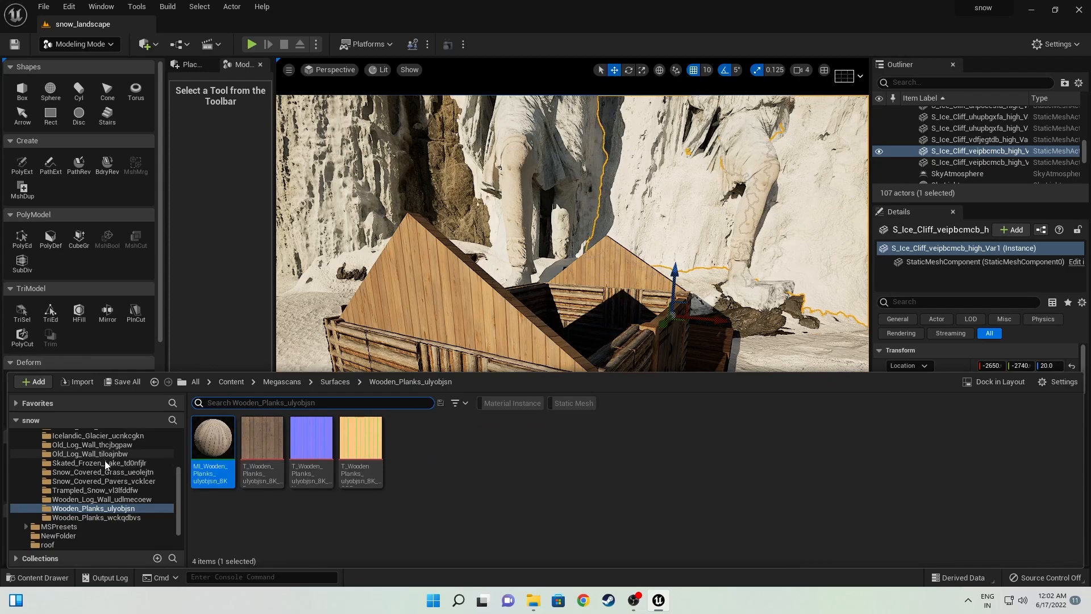
- Place the flat building_combined roof panel mesh from the roof folder onto the cabin
left_click(69, 545)
left_click(406, 446)
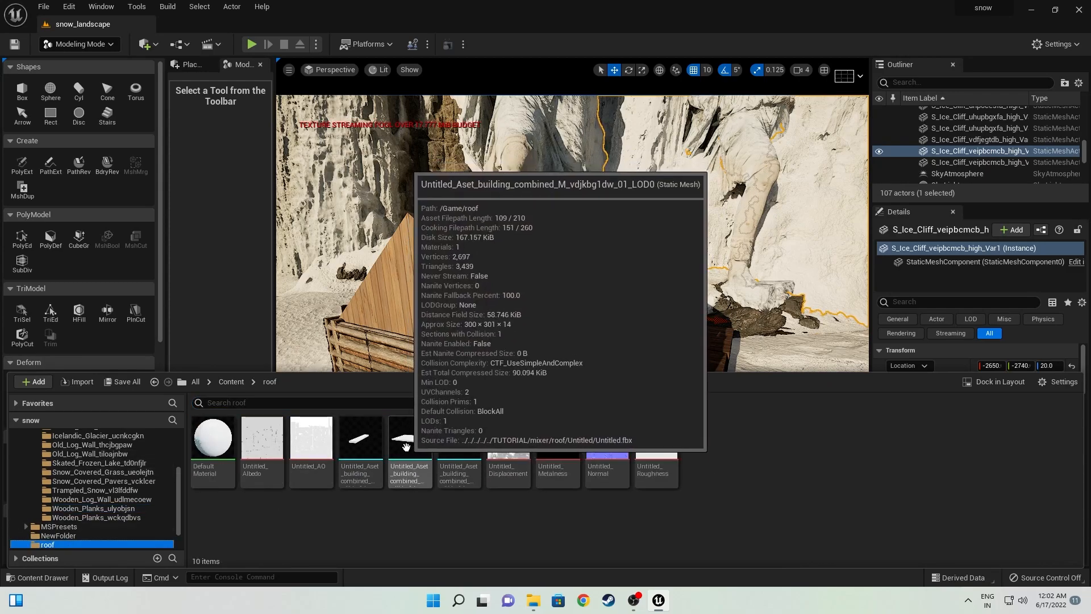
double_click(405, 446)
left_click_drag(516, 368, 514, 375)
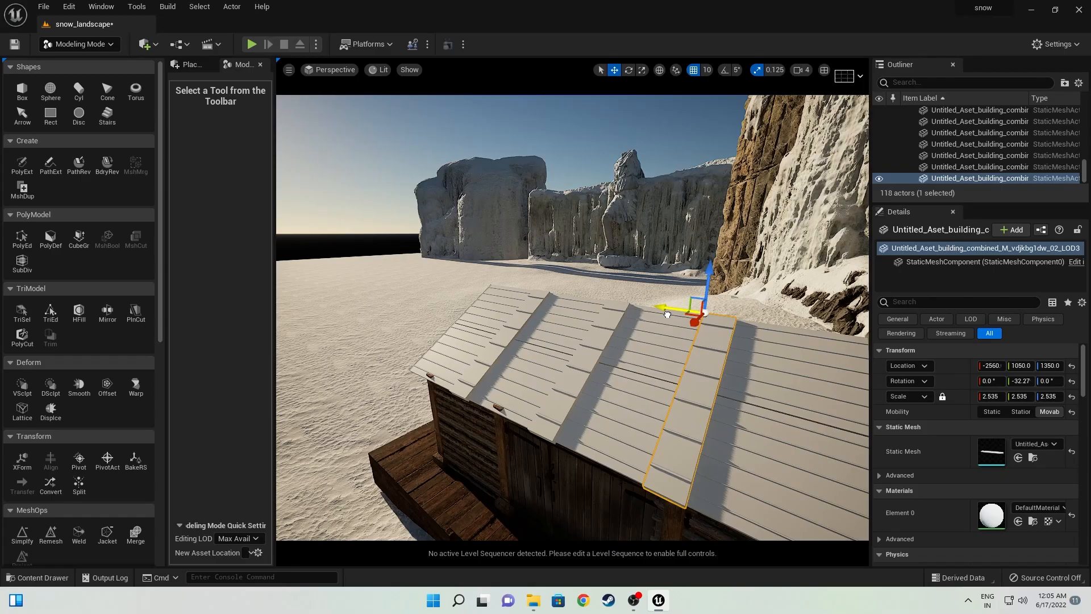
- Select the roof panels and the overlapping strips between them on the slope above the cabin's door side
mouse_move(760, 383)
left_mouse_down("alt")
mouse_move(546, 376)
mouse_move(363, 392)
mouse_move(756, 392)
left_mouse_up("alt")
left_click(497, 370)
left_click(540, 414, "ctrl")
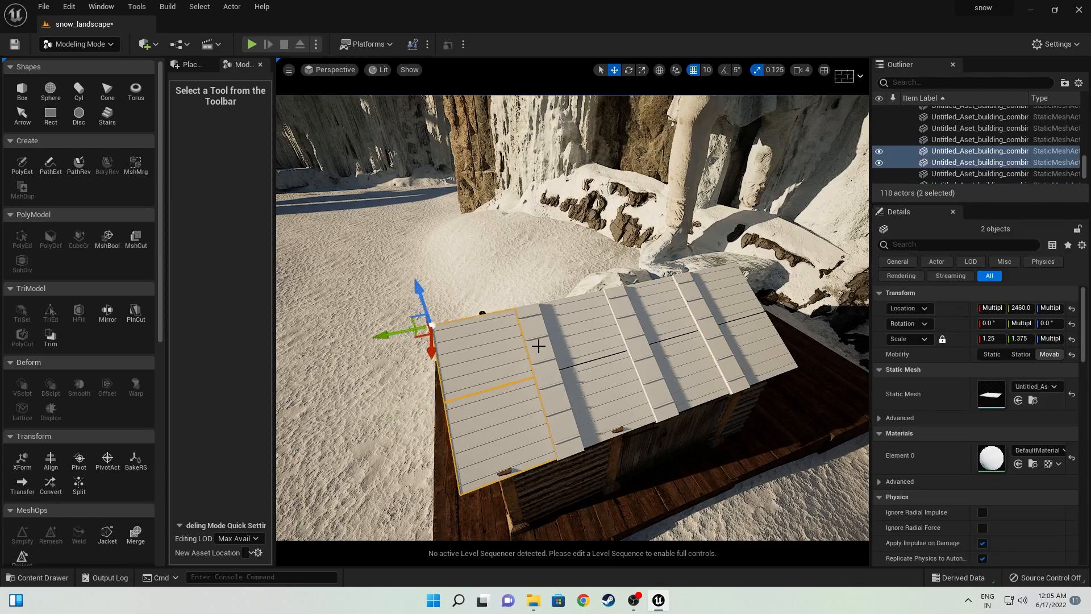
left_click(580, 421, "ctrl")
left_click(597, 377, "ctrl")
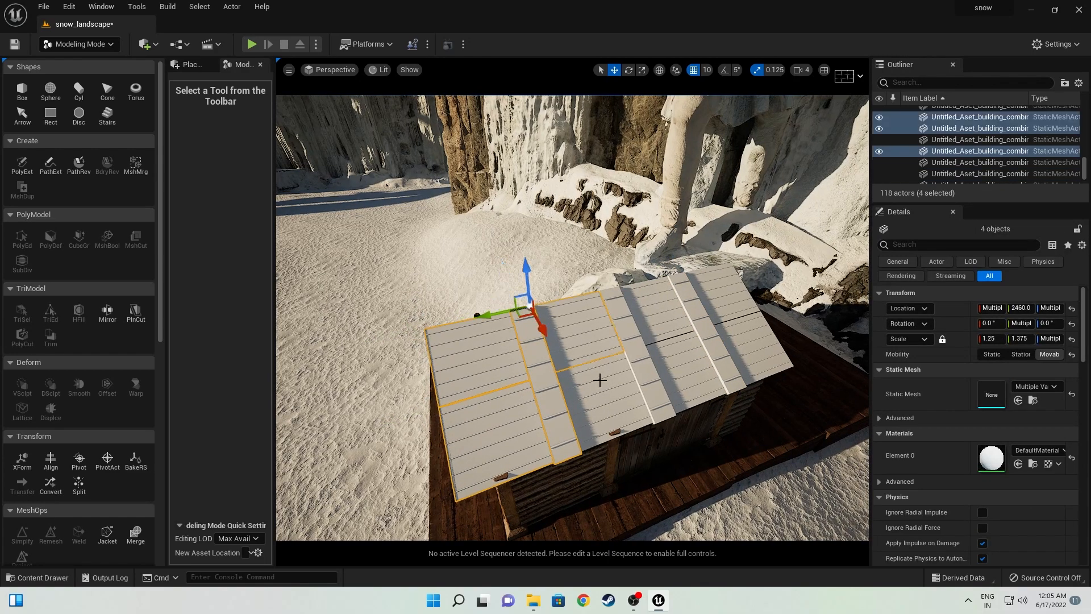
left_click(646, 378, "ctrl")
left_click(624, 318, "ctrl")
left_click(665, 323, "ctrl")
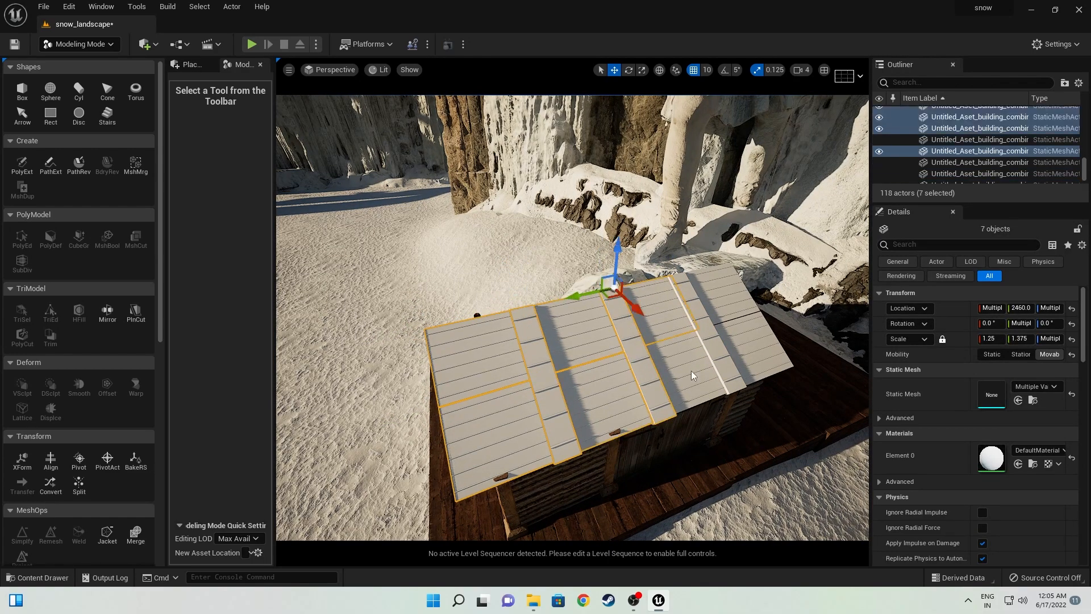
left_click(710, 349, "ctrl")
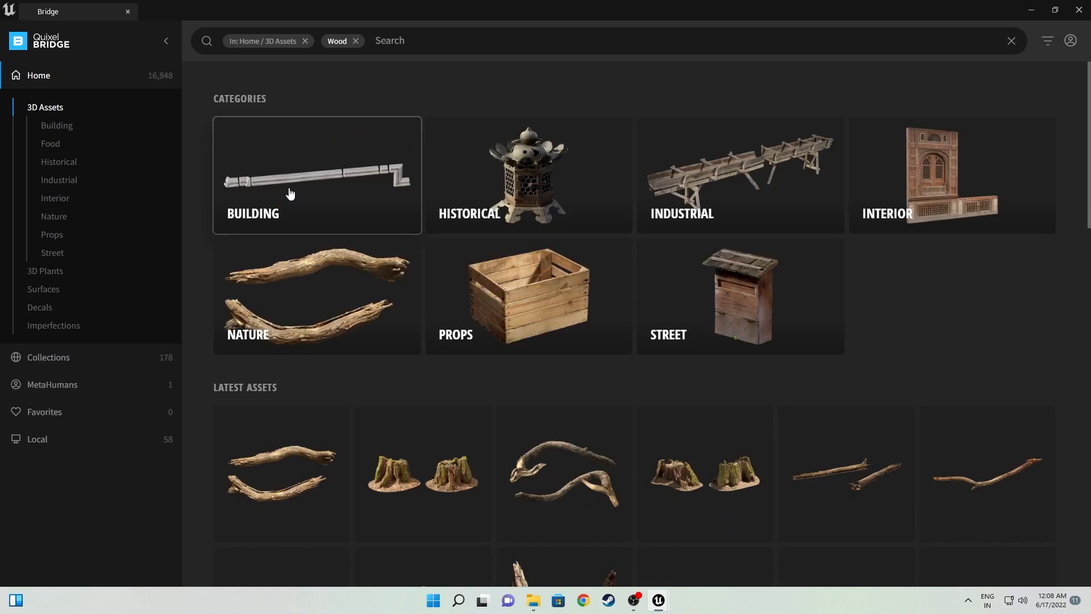
- In Quixel Bridge, browse the Wood-filtered 3D building assets to the pillars and pick the Wooden Ornate Post
left_click(289, 193)
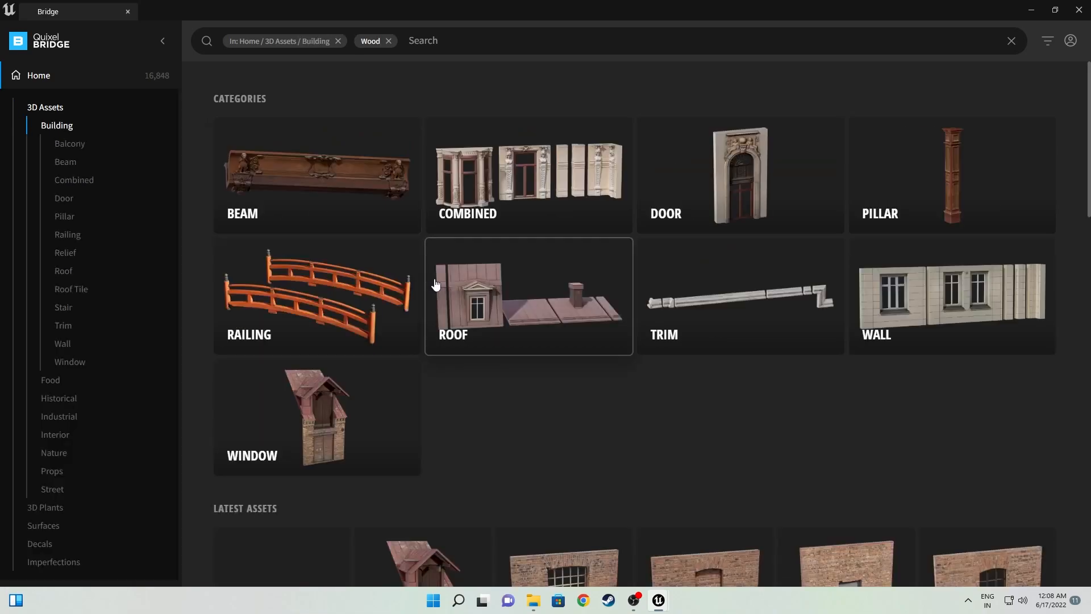
left_click(954, 185)
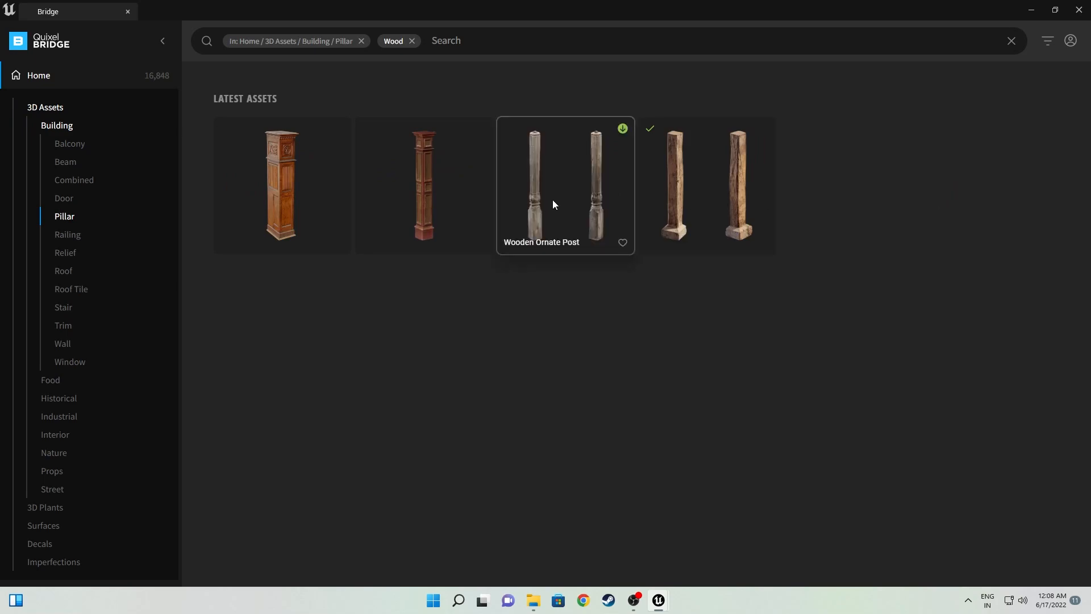
left_click(553, 203)
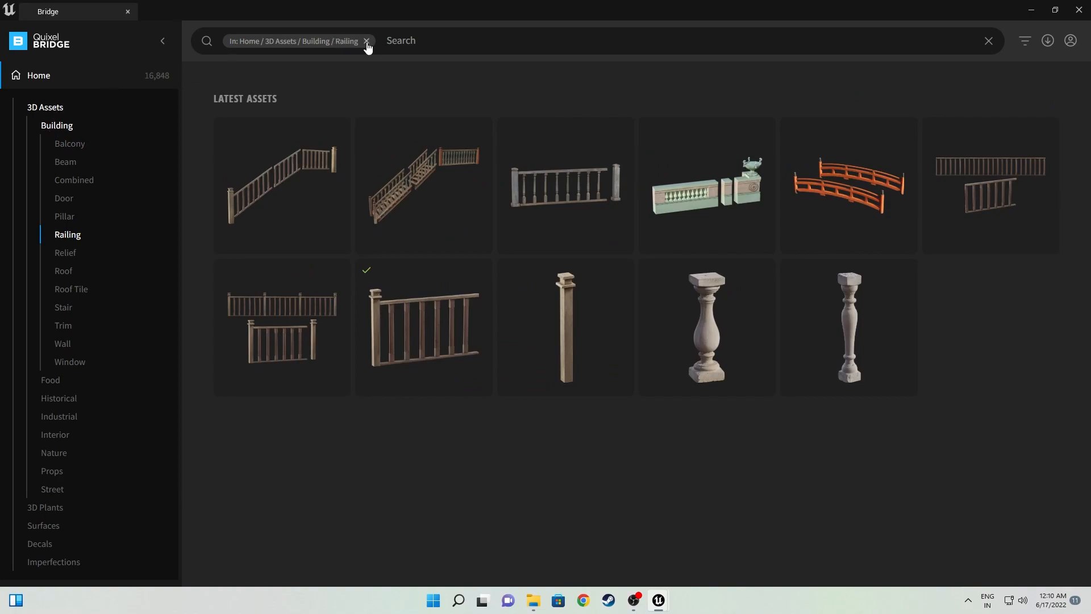
- In Quixel Bridge, search all assets for "window", narrow to 3D Assets, and browse to the Modular Interior Window
left_click(349, 42)
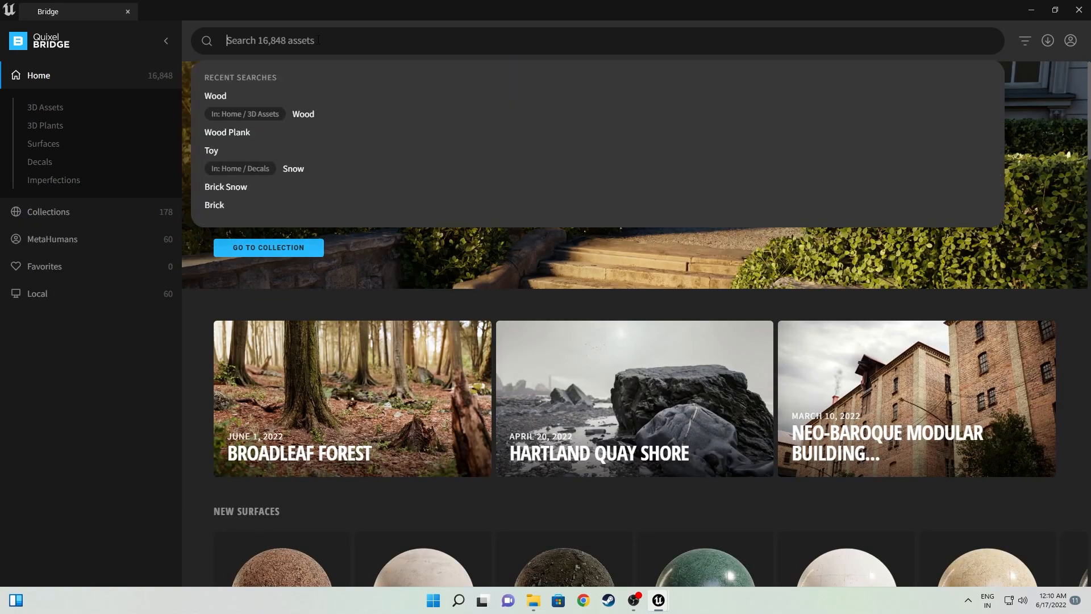
type("window")
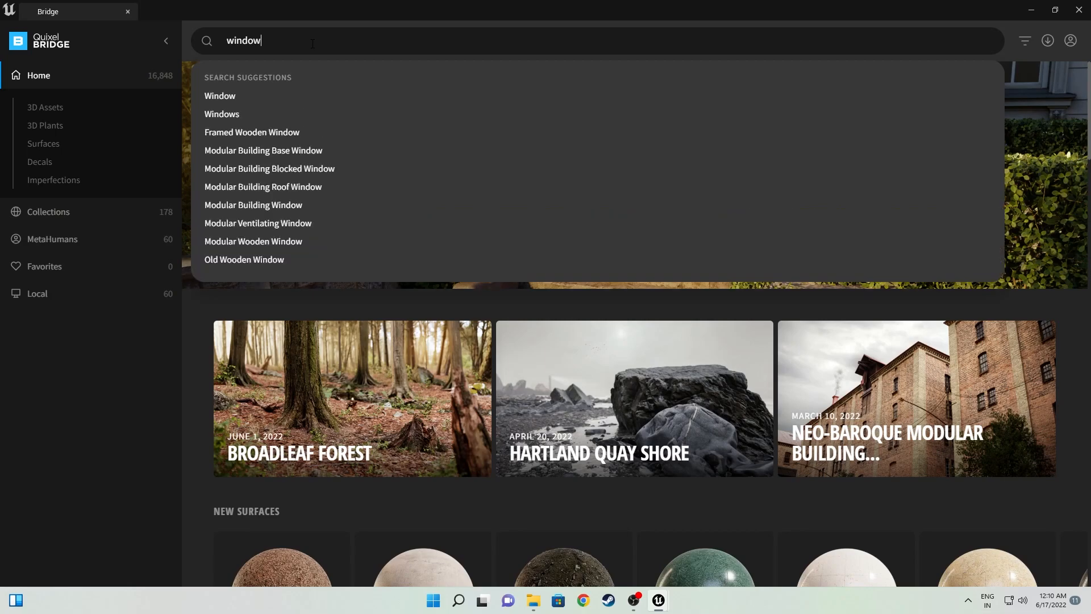
key("Return")
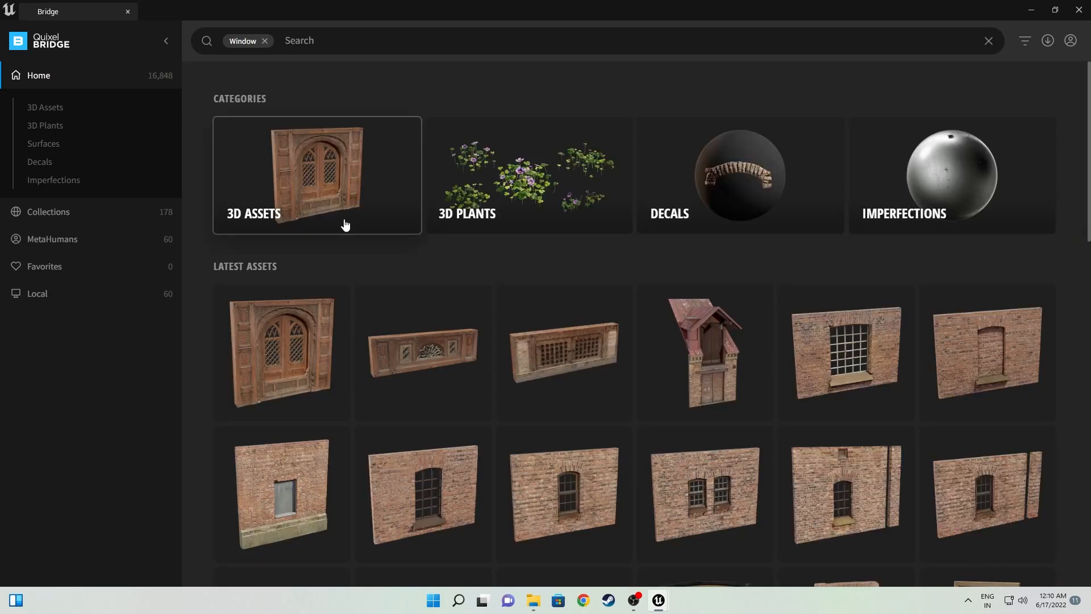
left_click(339, 211)
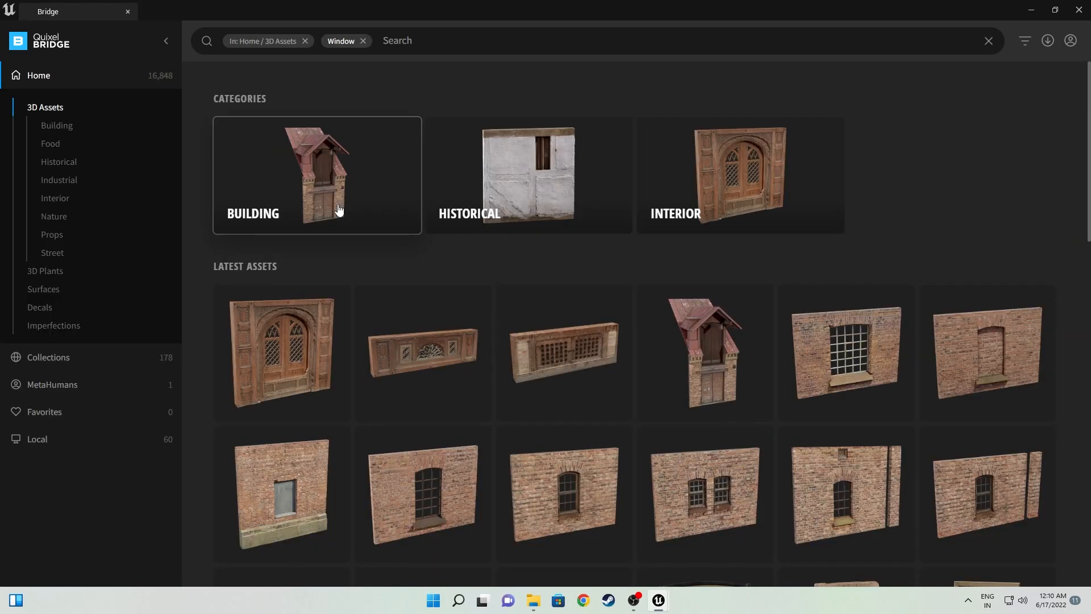
scroll(449, 408, "down", 15)
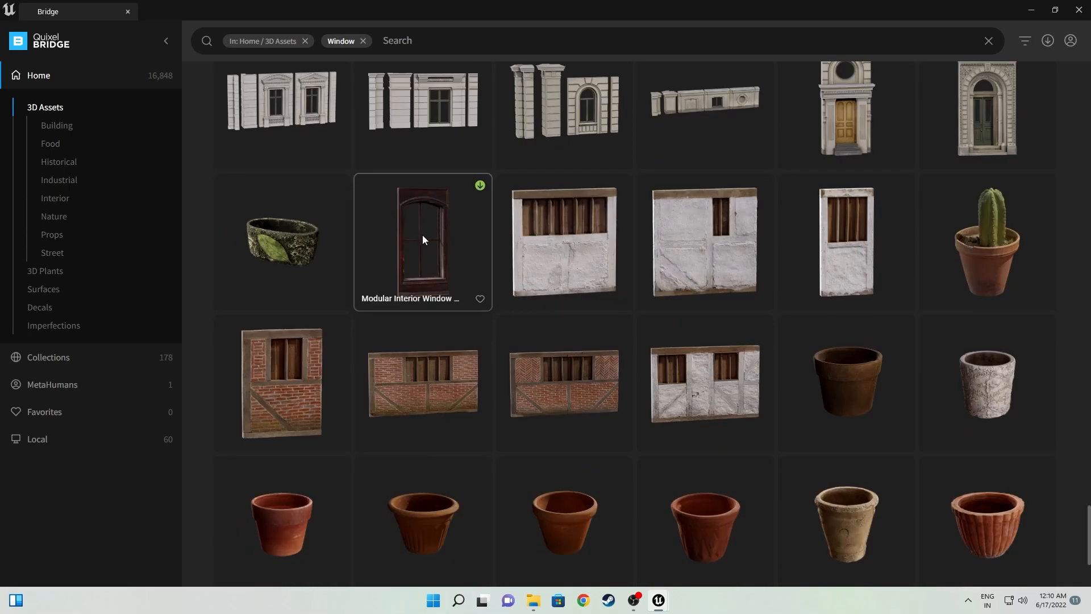
scroll(428, 237, "down", 3)
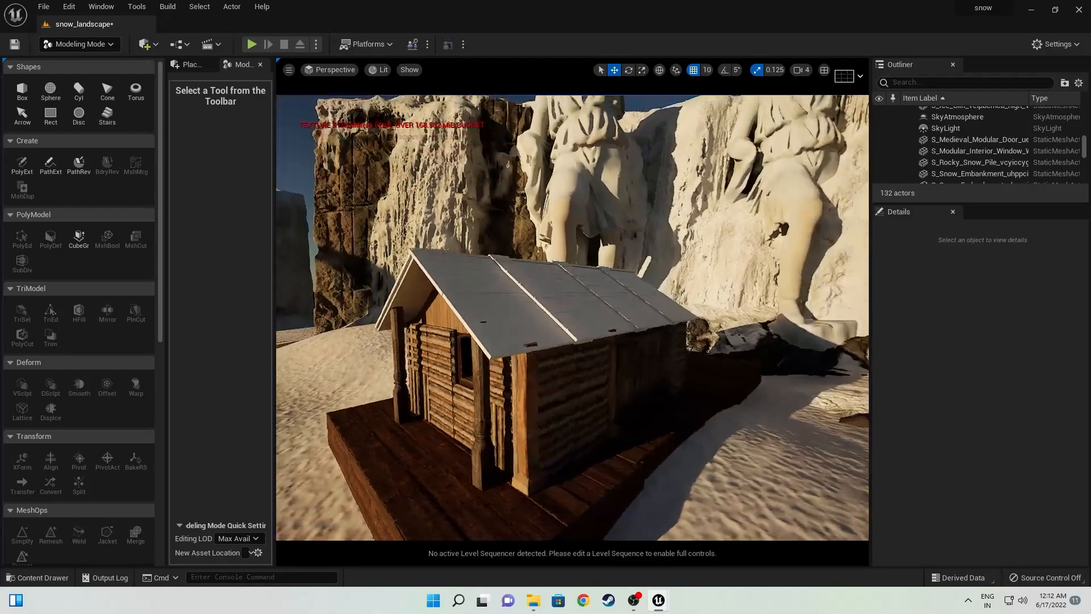
- Rotate the sun light's direction so that daylight brightens the snow and the cabin's door side
key("ctrl+l")
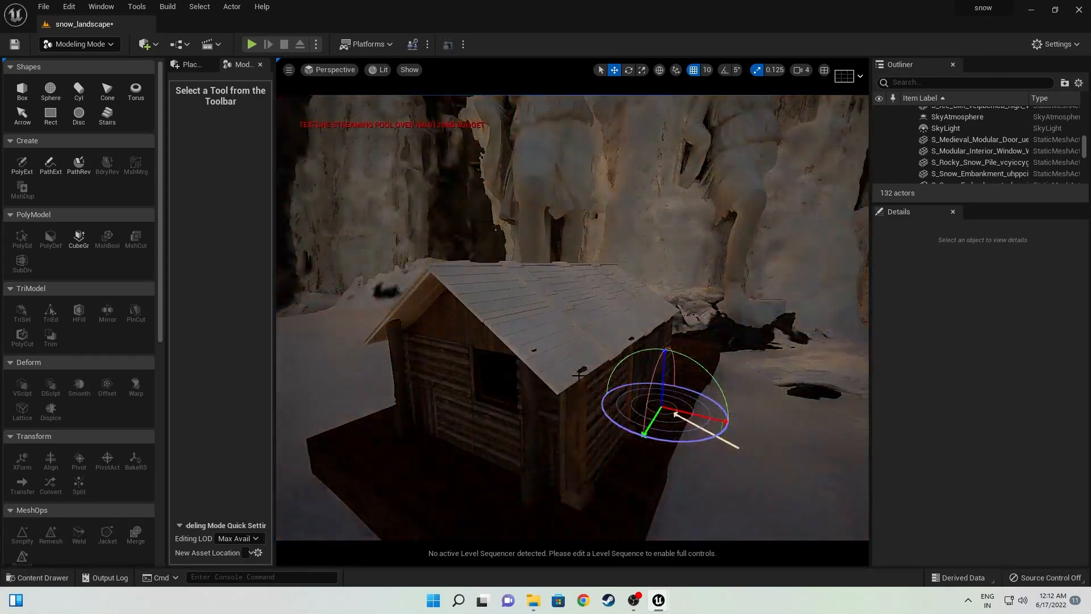
key("ctrl+l")
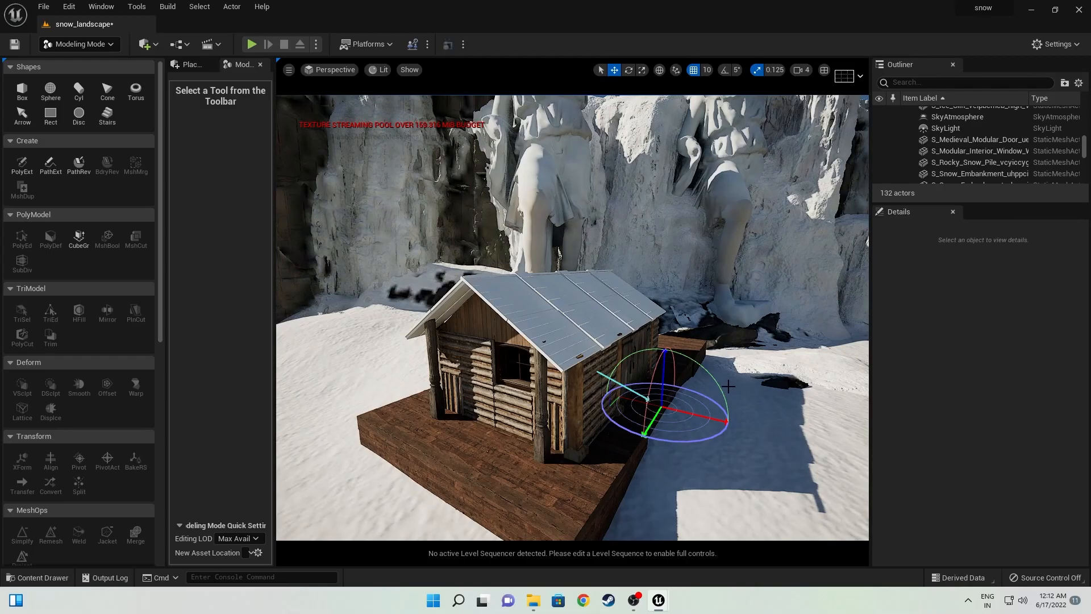
right_click_drag(728, 387, 671, 398)
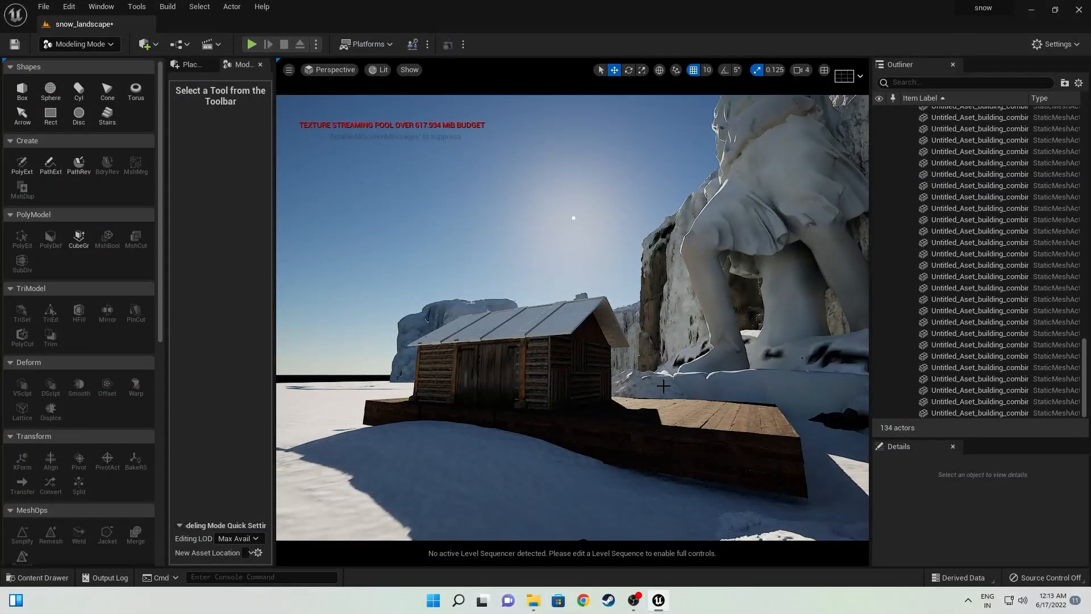
right_click_drag(659, 382, 663, 385)
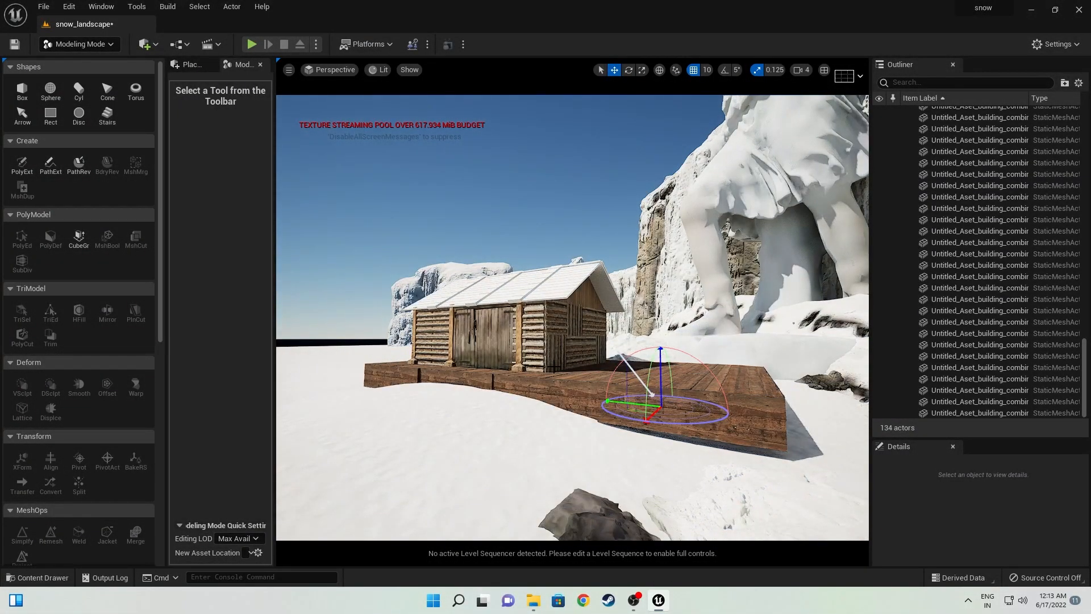
- Place the Modular Wooden Railing on the deck, rotate it about 91.6° on Z, and move it to the outer corner at about Y -670
key("ctrl+space")
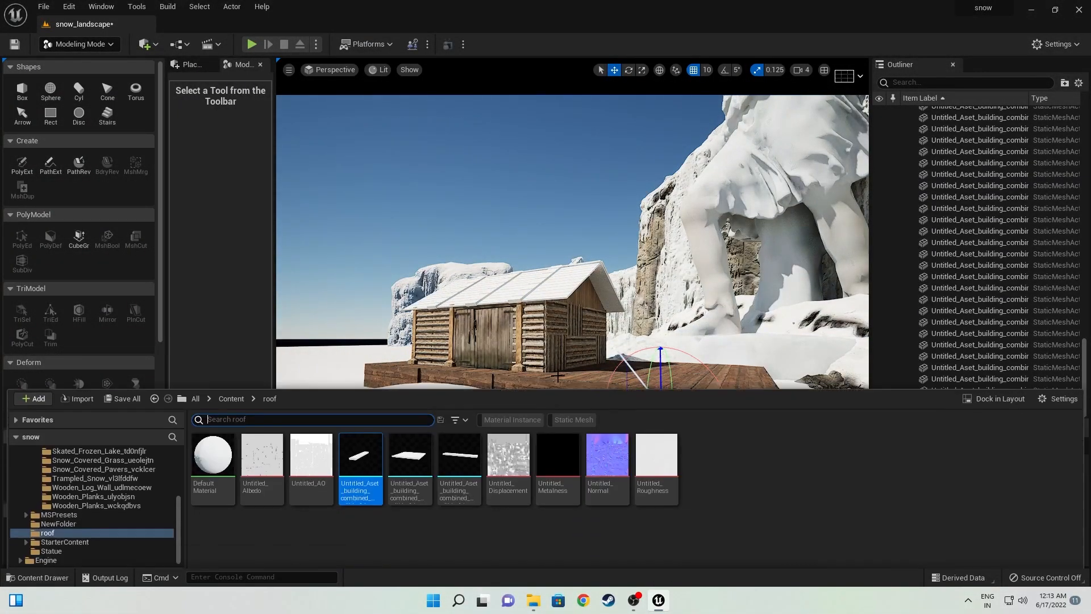
left_click(712, 398)
key("e")
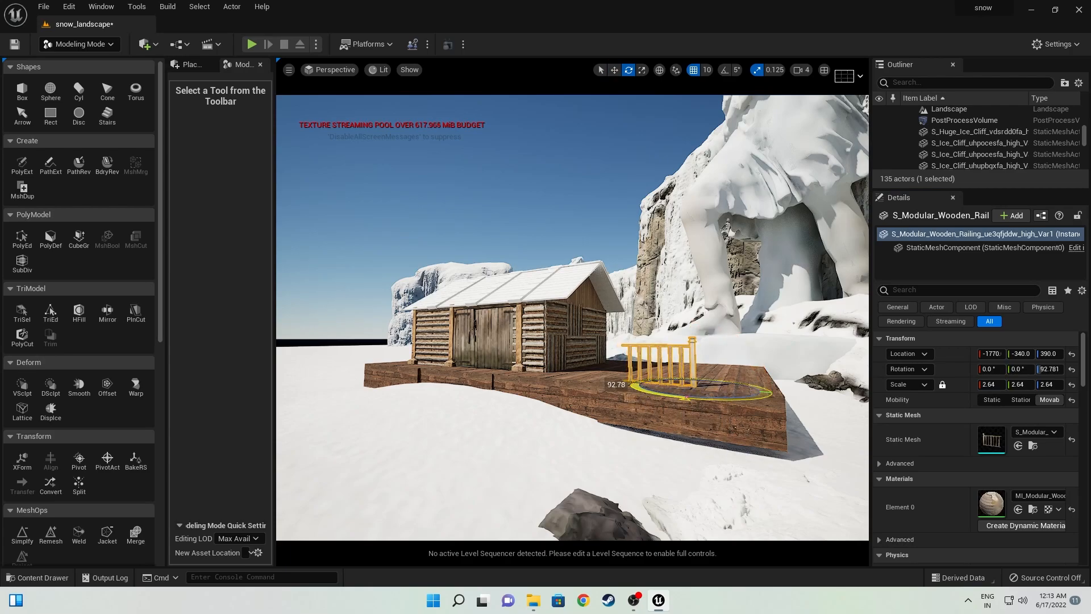
right_click_drag(811, 343, 669, 212)
left_click(611, 71)
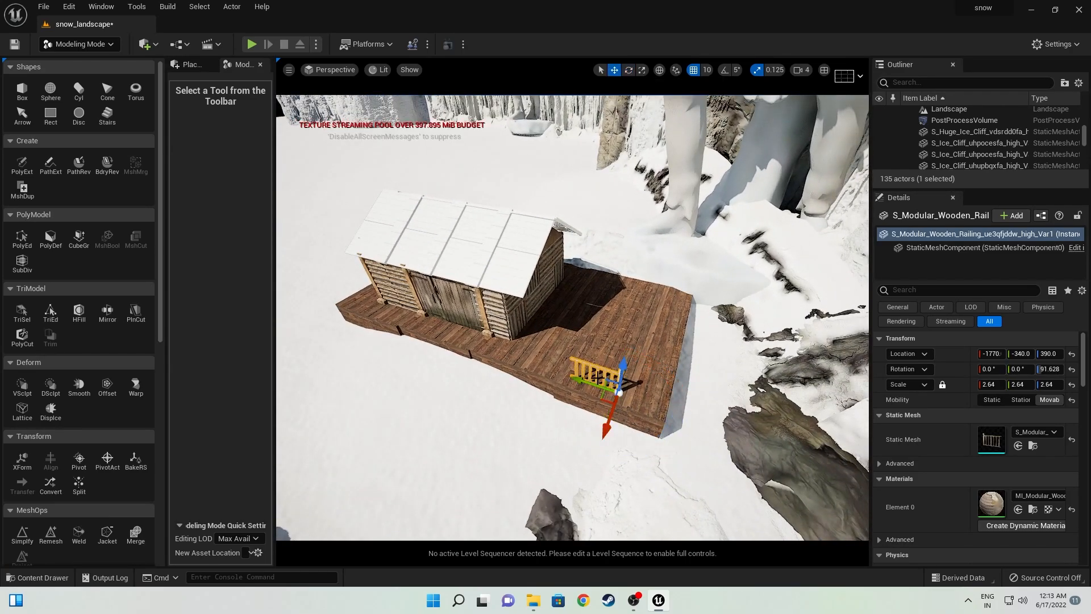
right_click_drag(596, 379, 585, 381)
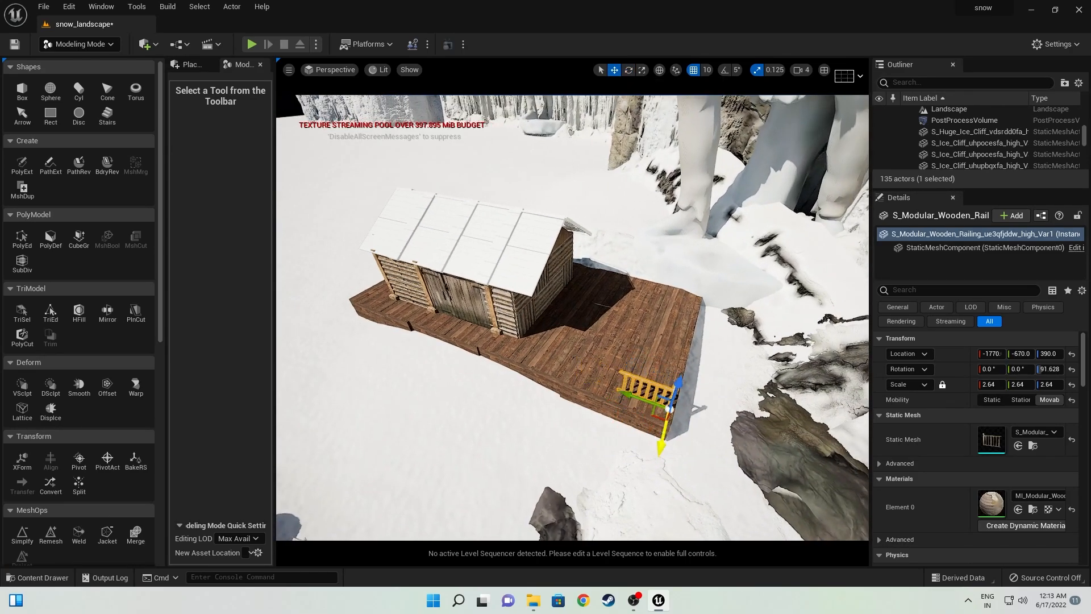
right_click_drag(705, 448, 710, 399)
- Duplicate the railing along the deck's door-side edge toward the cabin, undoing unwanted changes
left_click_drag(670, 280, 604, 280, "alt")
right_click_drag(603, 279, 642, 336)
key("ctrl+z")
left_click(796, 332, "shift")
right_click_drag(734, 273, 739, 307)
key("ctrl+z")
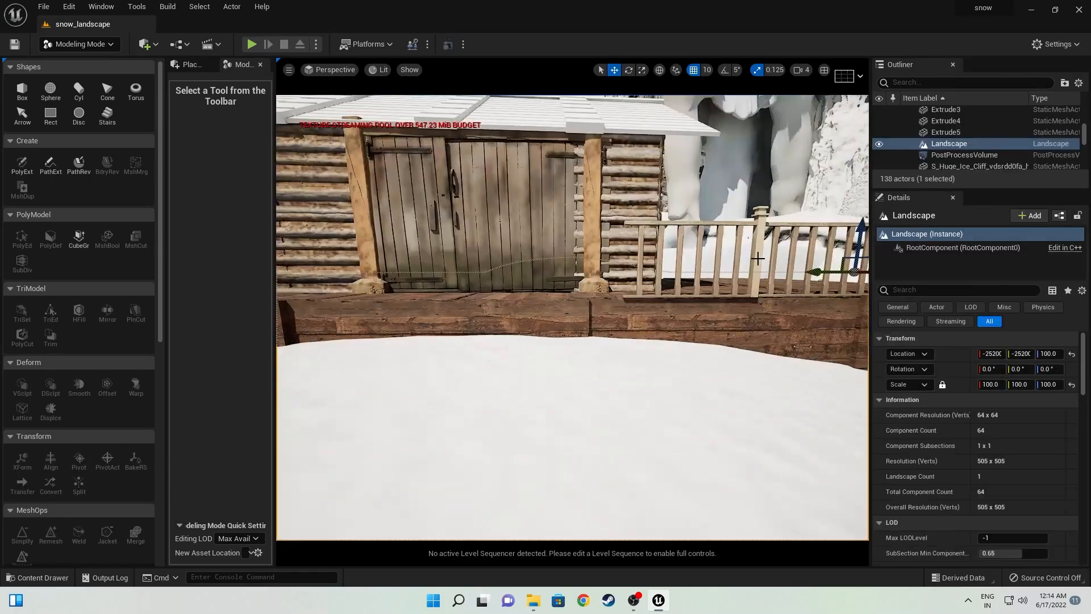
- Add a railing copy past the cabin door and turn it about 173° to line the rest of that deck edge
left_click(739, 250)
left_click_drag(653, 296, 611, 292)
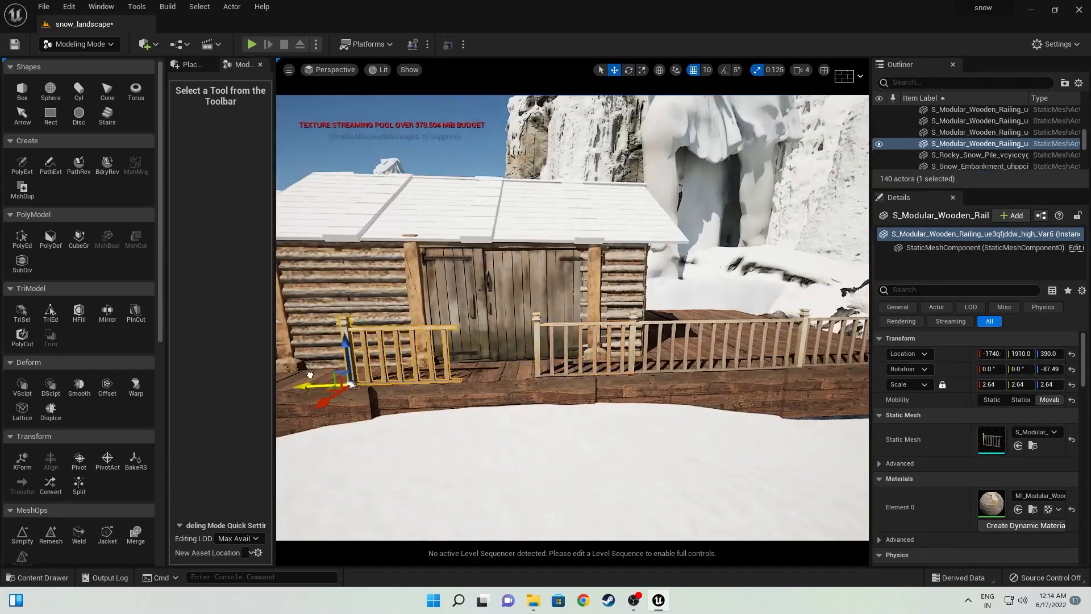
key("e")
left_click_drag(579, 373, 509, 395)
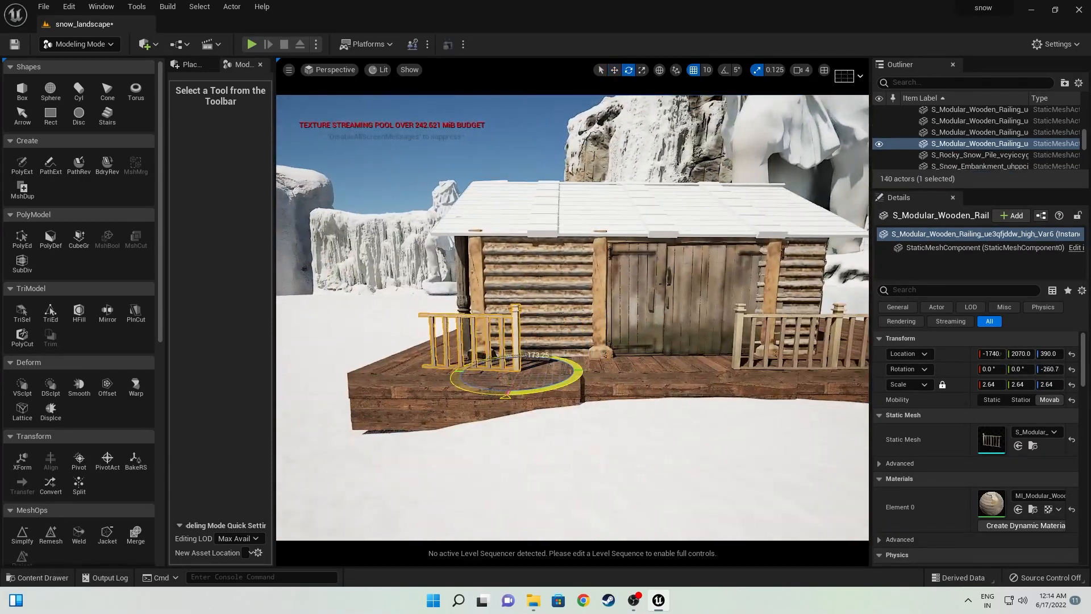
key("w")
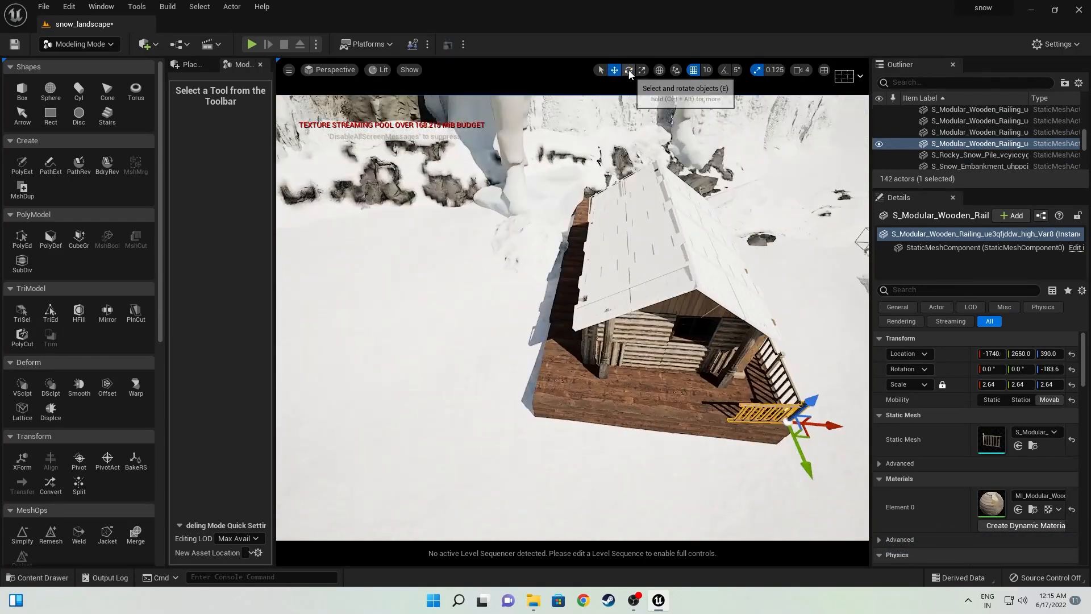
- Continue the railings around the remaining deck edges, moving the open end's section to about X -2190, Y -720
left_click(629, 71)
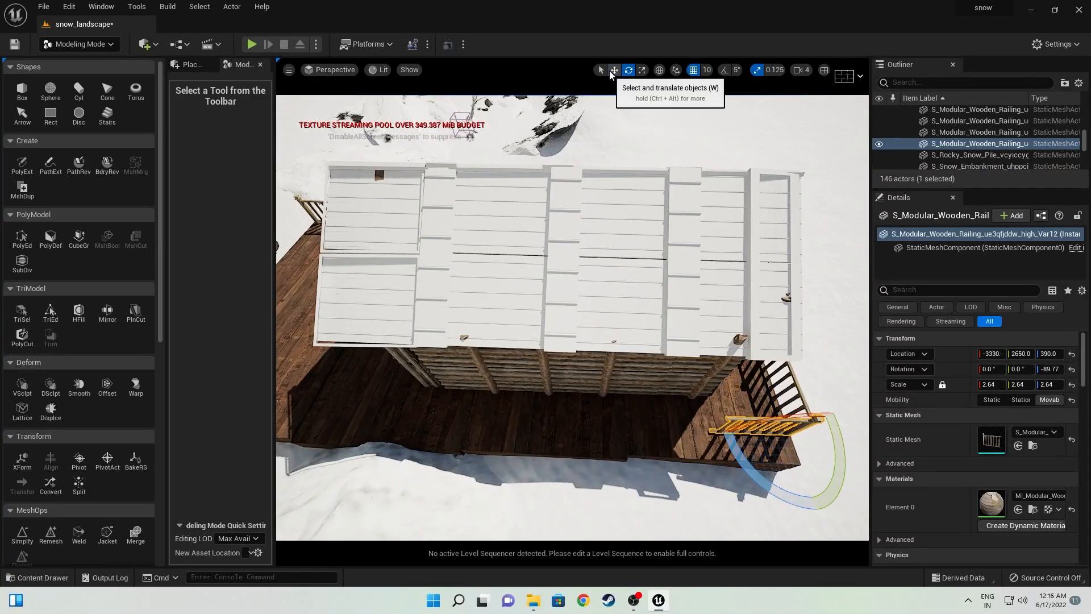
left_click(615, 70)
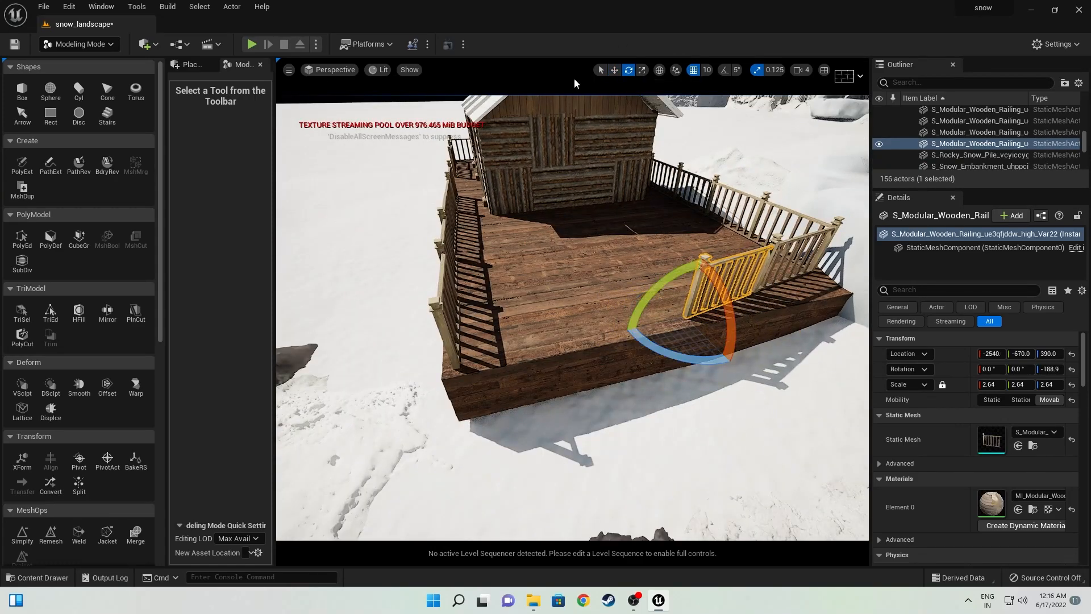
left_click(615, 70)
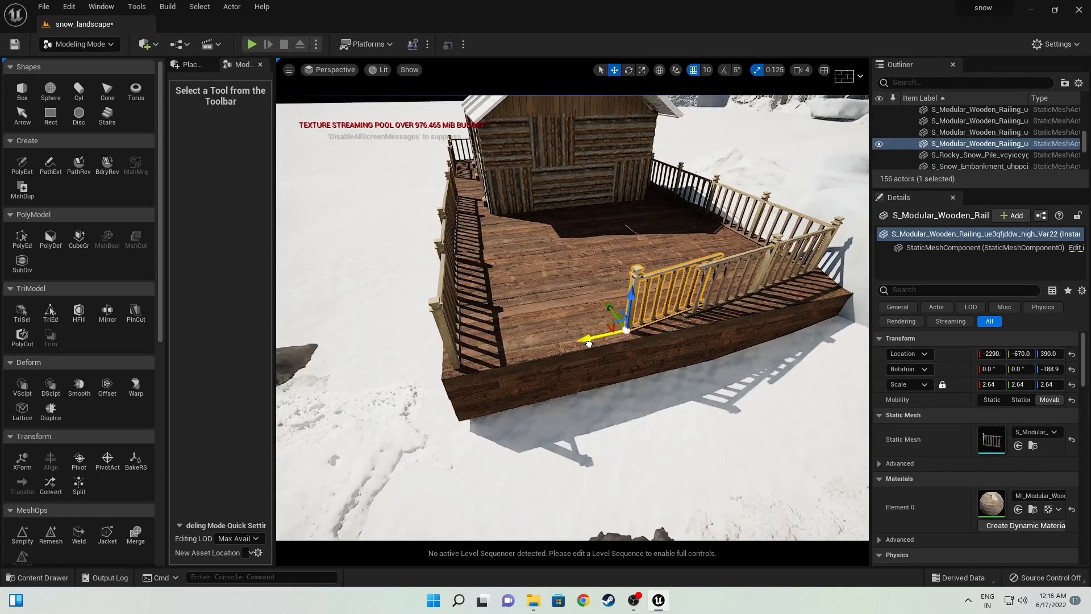
left_click_drag(586, 304, 590, 312)
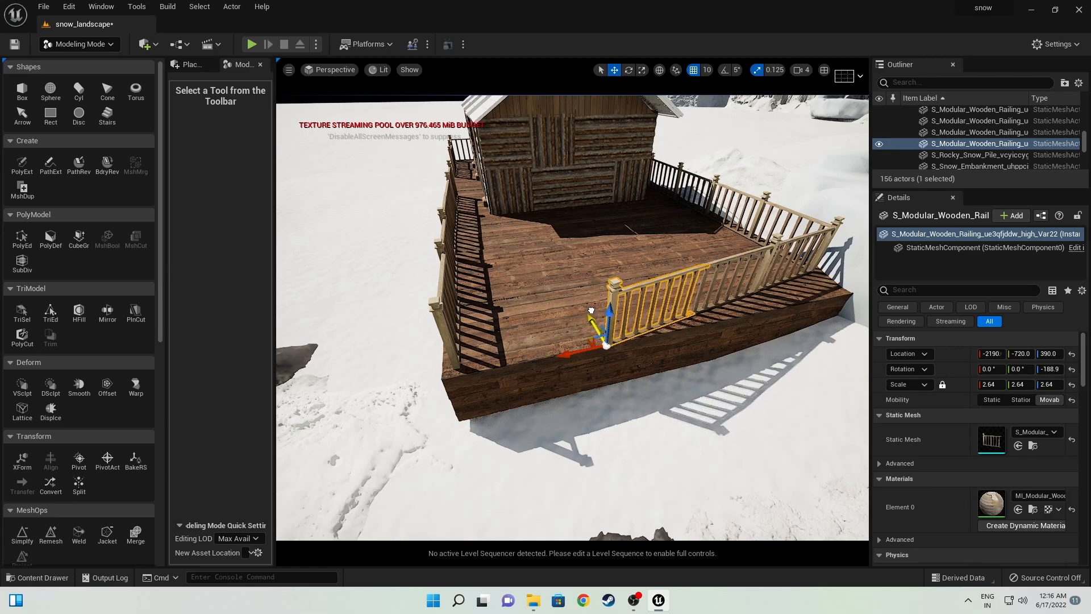
scroll(676, 370, "down", 5)
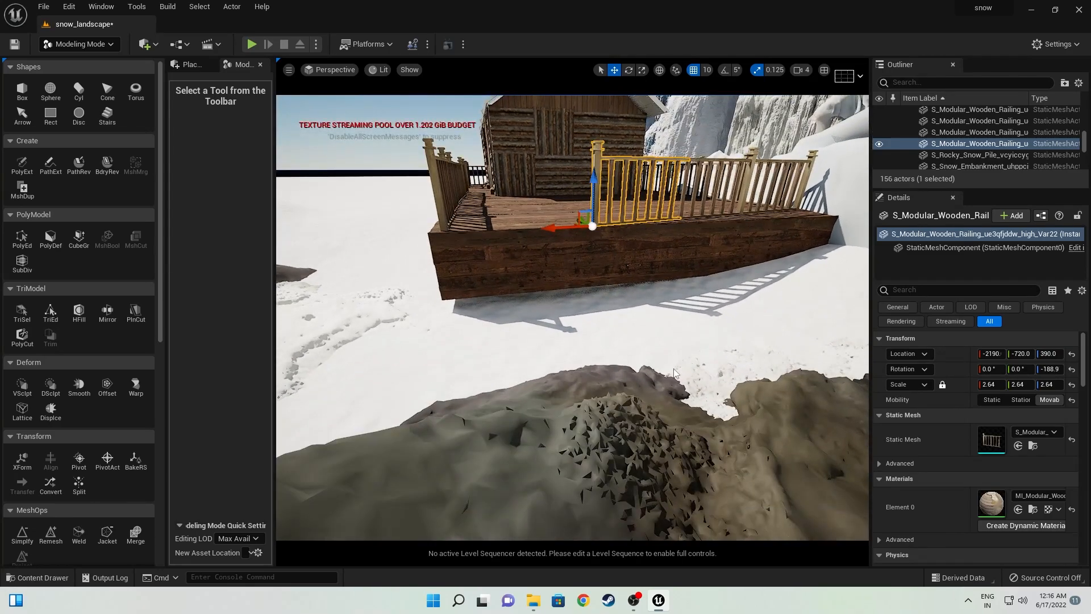
left_click(714, 346)
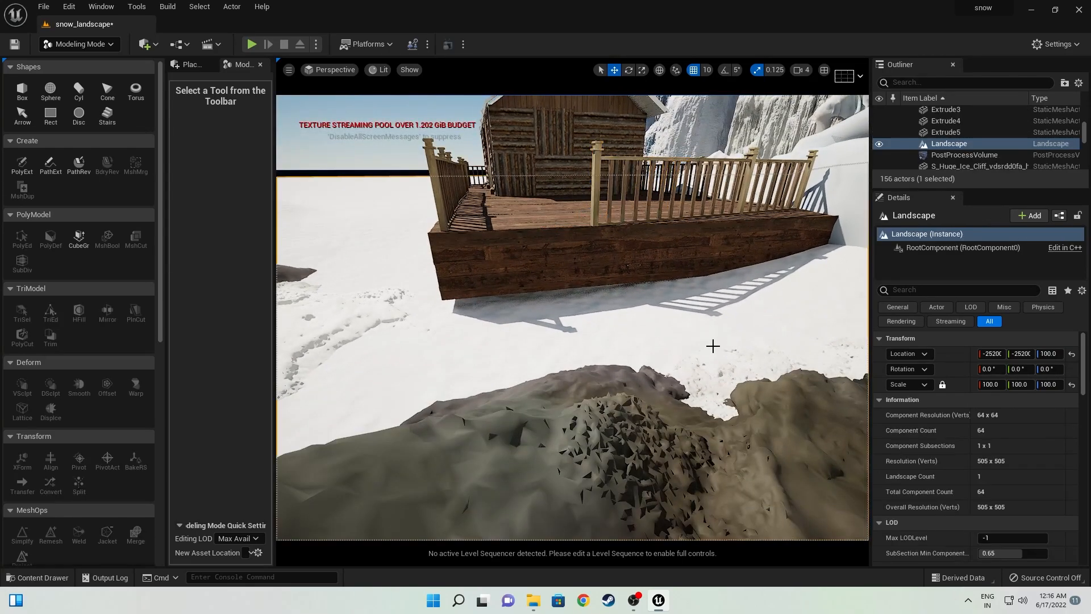
right_click_drag(714, 346, 714, 324)
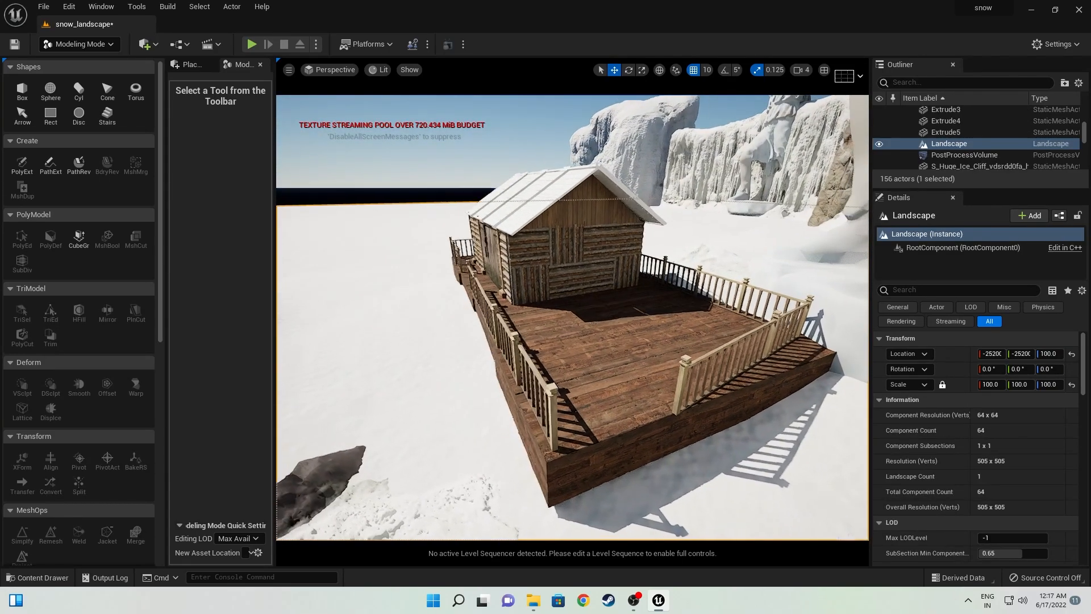
- Place another Modular Wooden Railing mesh from the Megascans 3D_Assets folder onto the deck
scroll(572, 317, "up", 3)
key("ctrl+space")
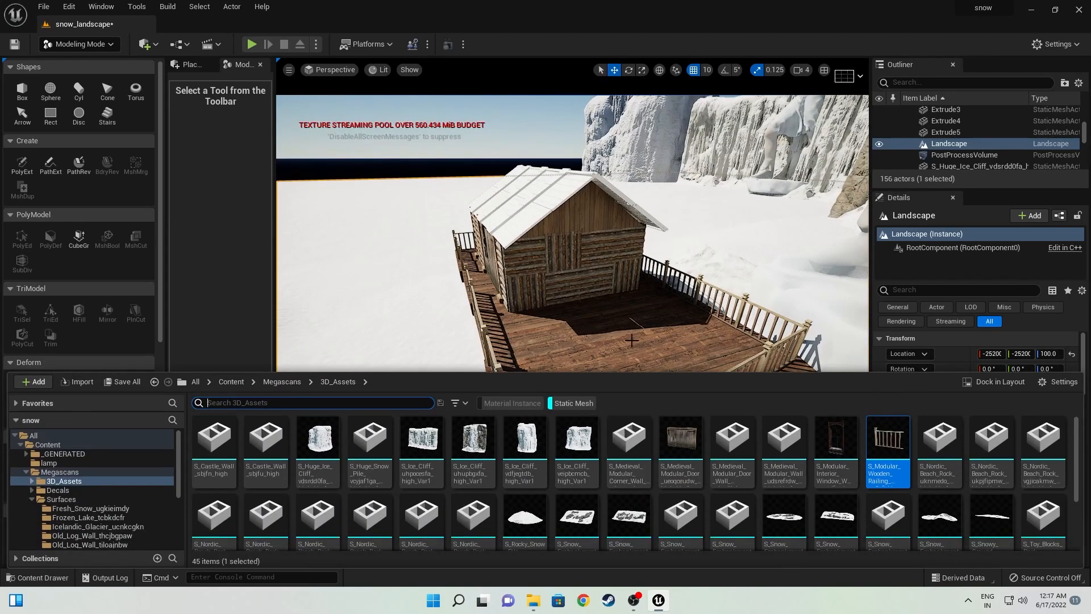
left_click_drag(882, 460, 648, 393)
- Open Quixel Bridge, search for "stair", and narrow the results to 3D Assets
left_click(144, 45)
left_click(228, 87)
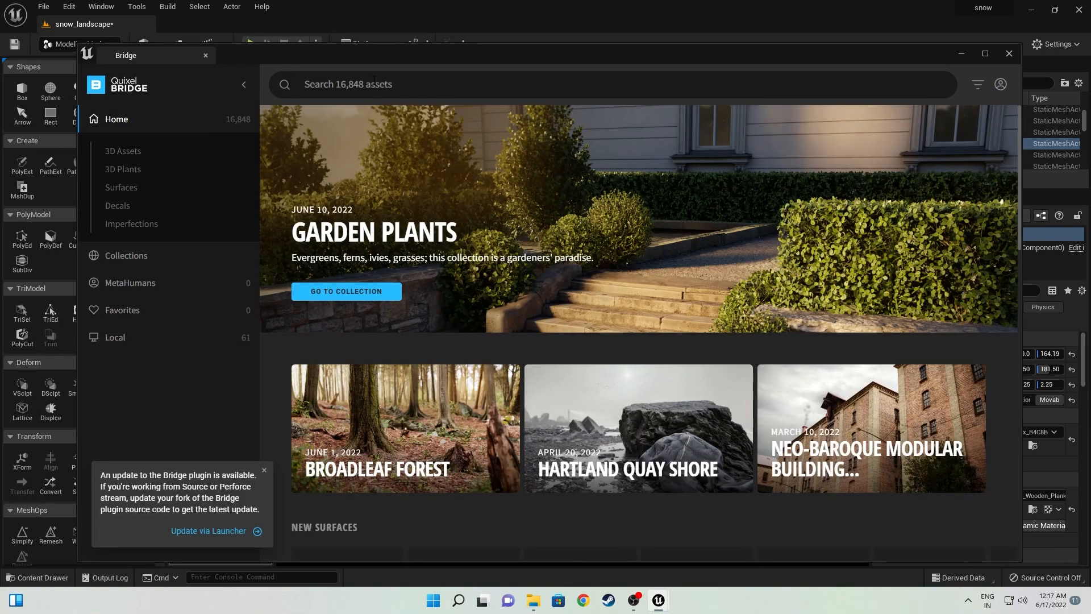
left_click(373, 82)
type("stair")
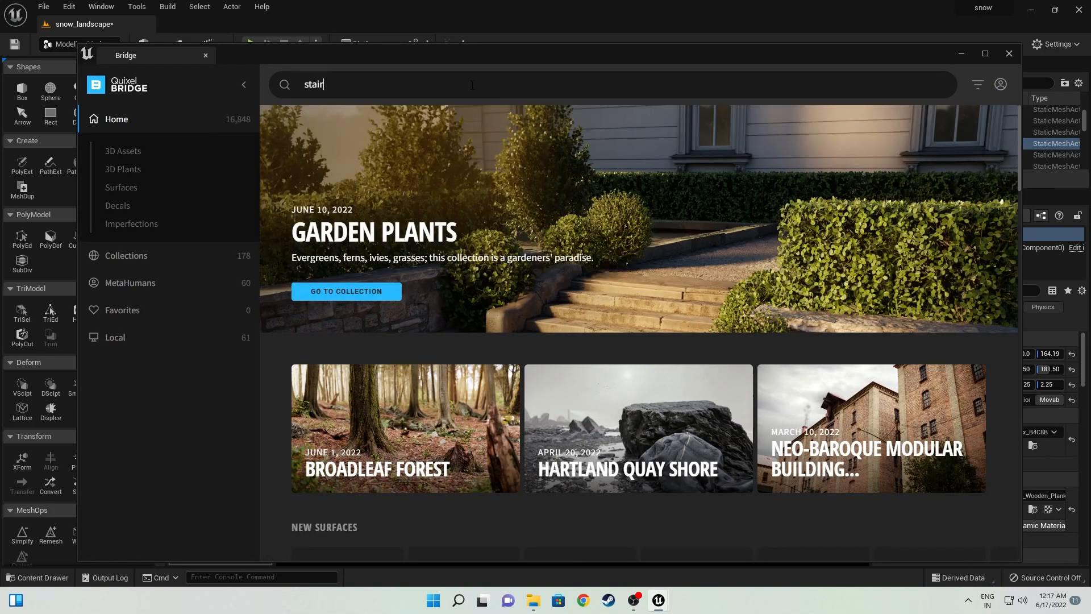
key("Return")
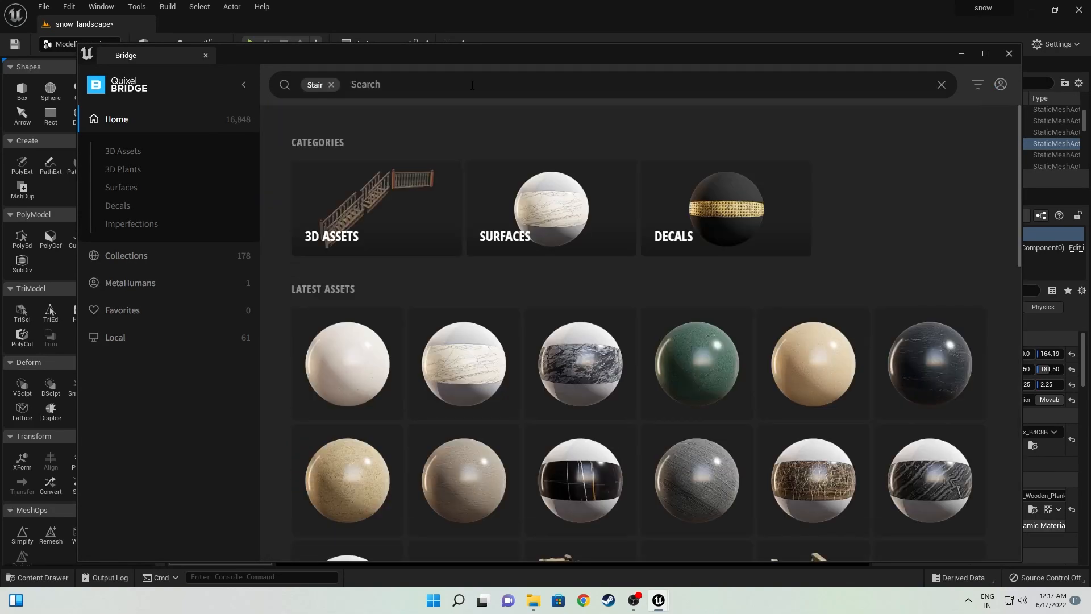
left_click(370, 238)
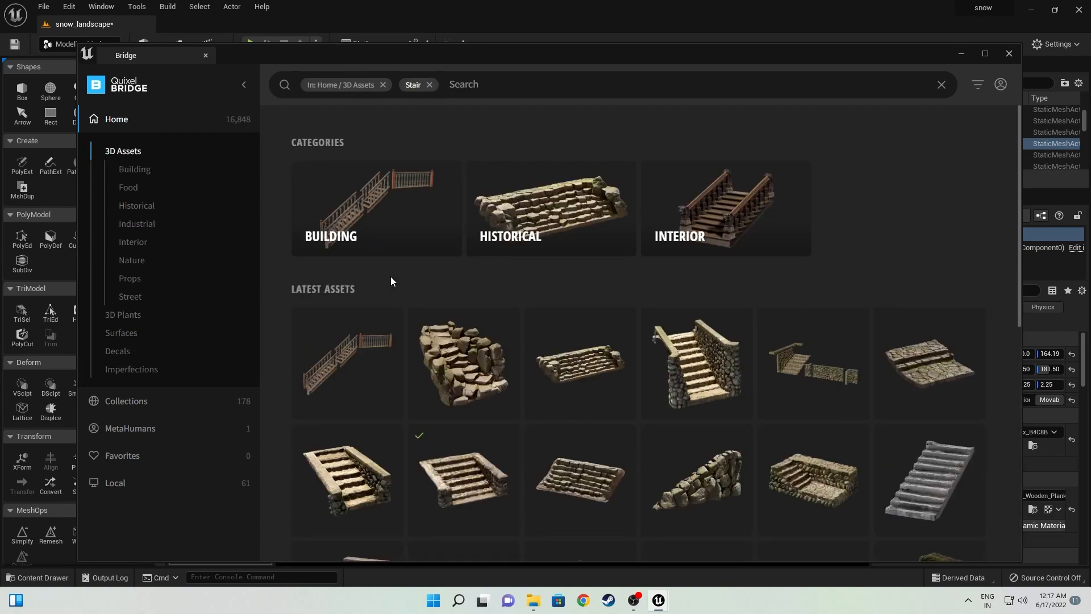
- Browse the stair assets, download the Modular Stairs and Handrail Kit in High Quality, and add it to the project
scroll(392, 282, "down", 5)
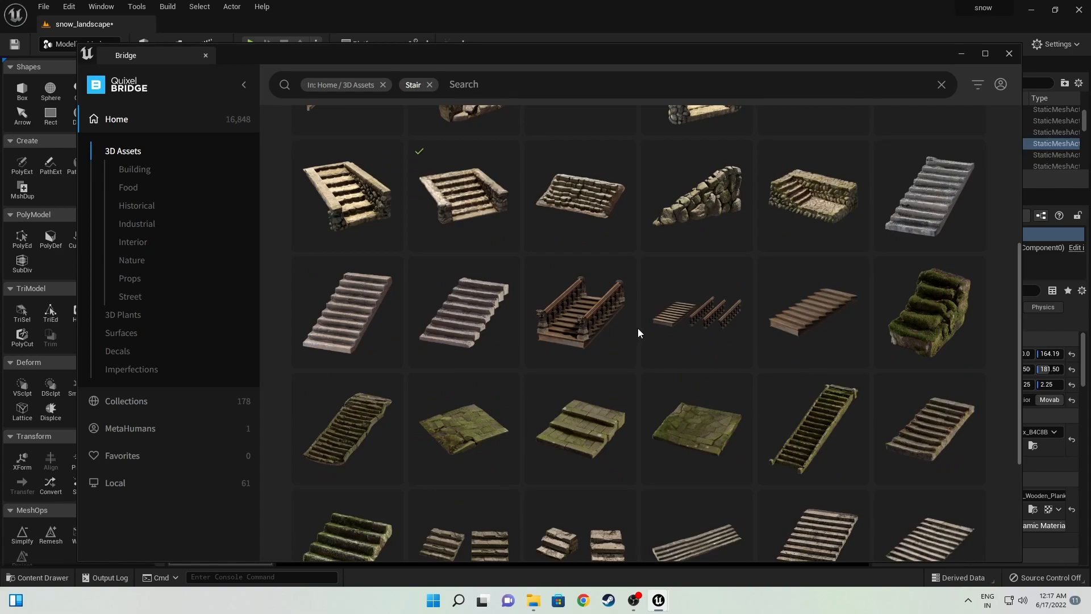
scroll(638, 333, "down", 3)
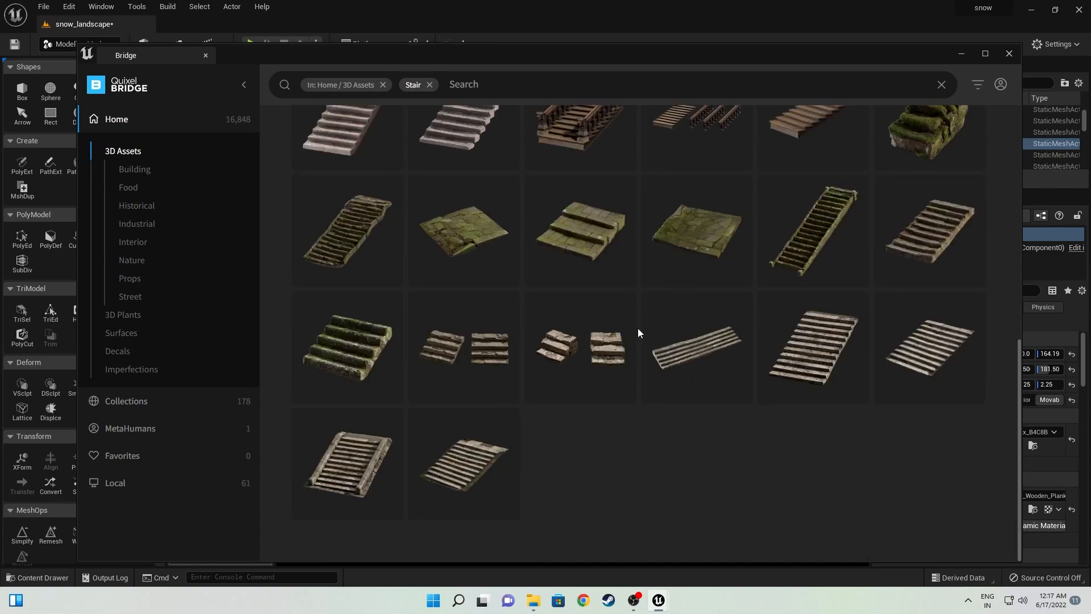
scroll(682, 341, "up", 5)
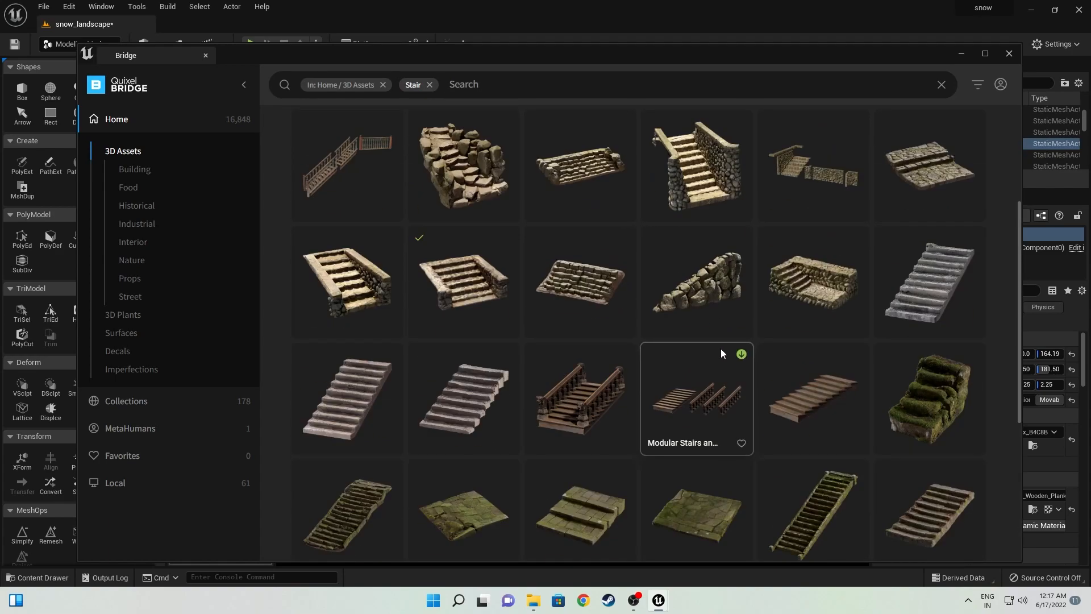
left_click(721, 353)
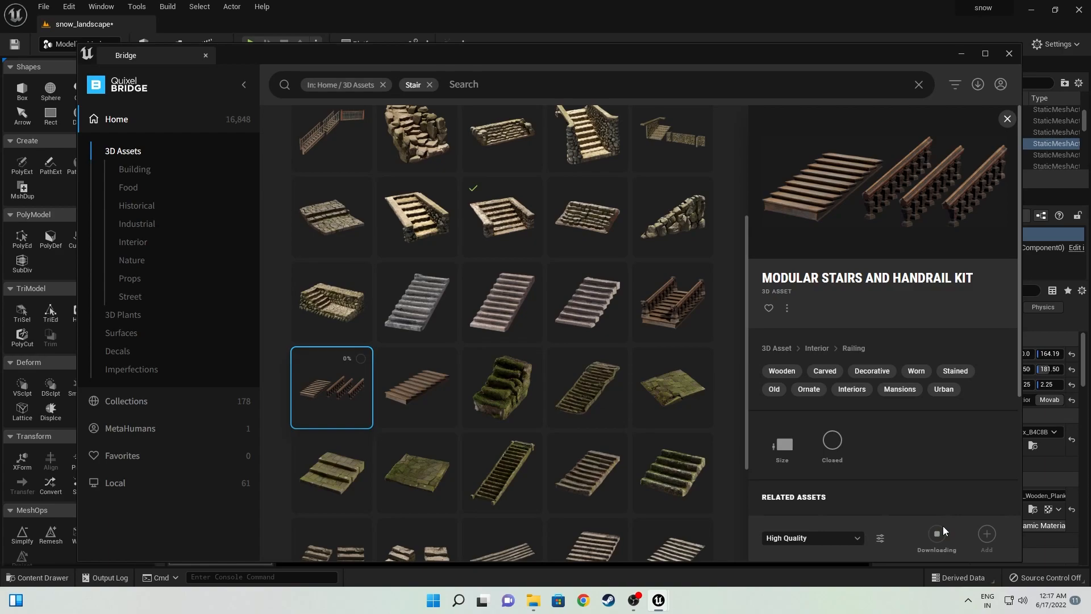
left_click(987, 533)
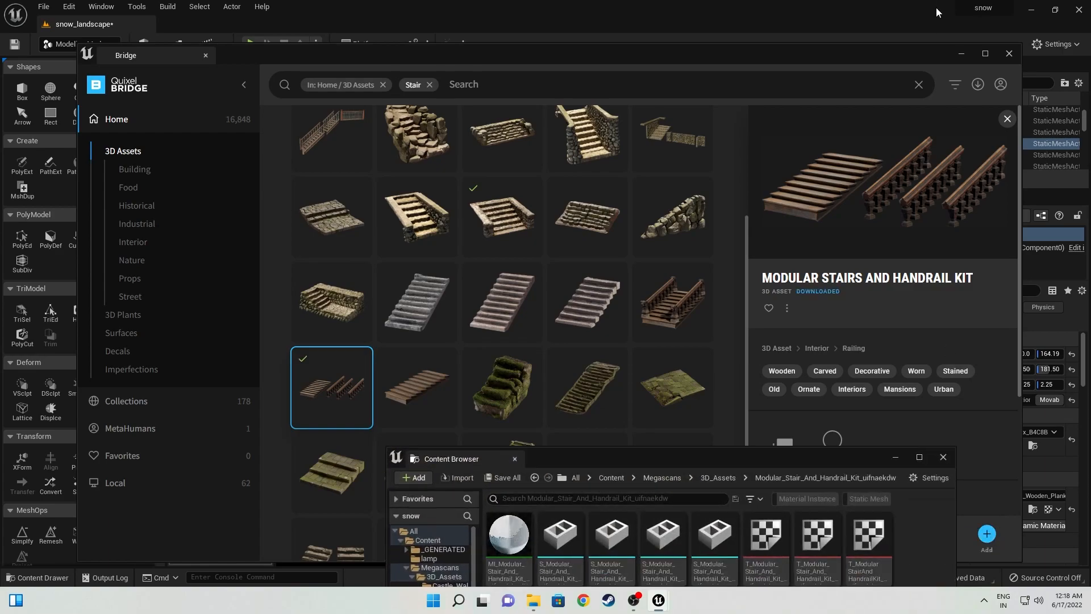
- Place the Var4 mesh of the Modular Stair And Handrail Kit against the deck's open edge, scale it to 1.75 × 1.0 × 1.5, and lower it
left_click(961, 53)
left_click_drag(690, 461, 932, 497)
right_click_drag(804, 415, 824, 379)
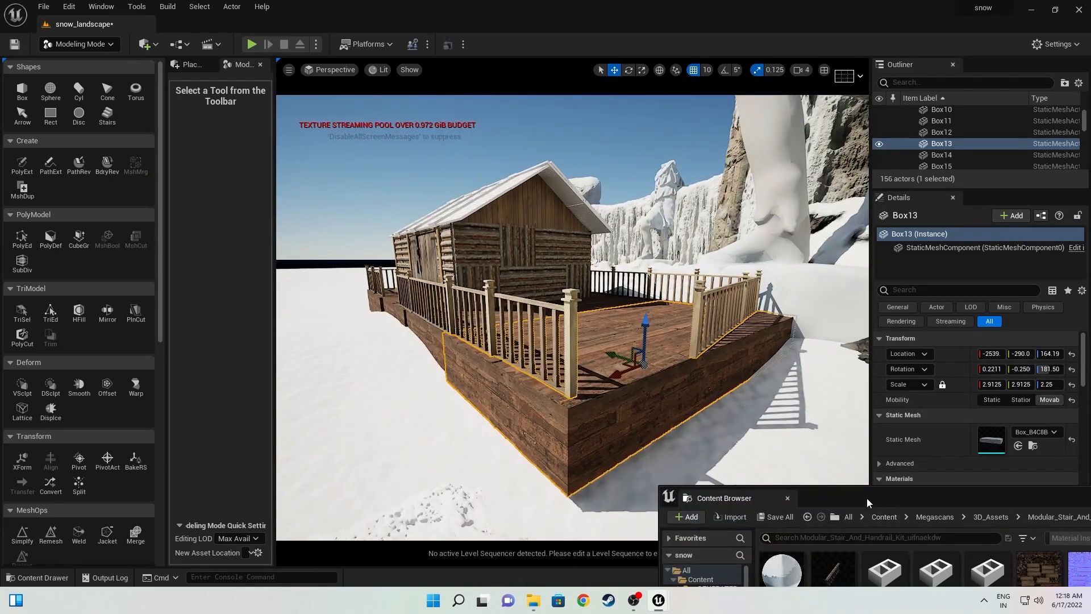
left_click_drag(868, 498, 903, 393)
left_click(1023, 478)
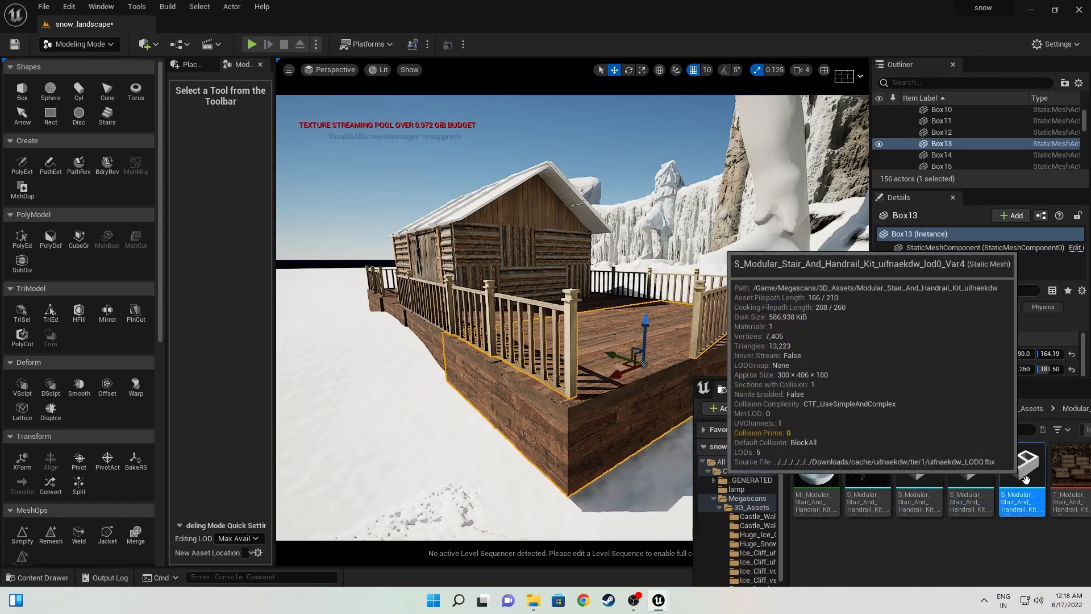
left_click_drag(1026, 479, 874, 492)
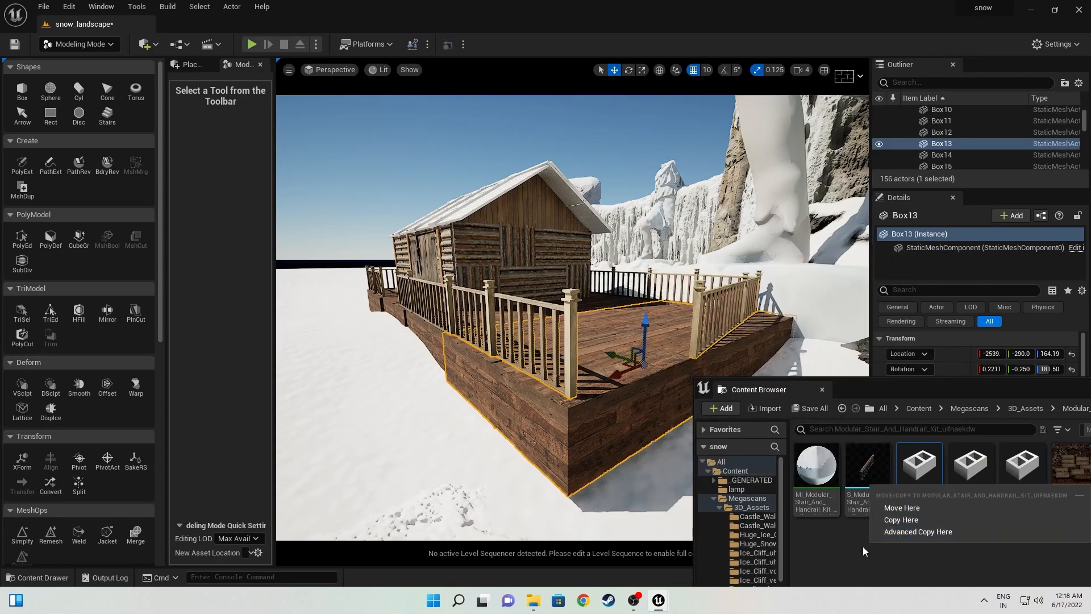
key("Escape")
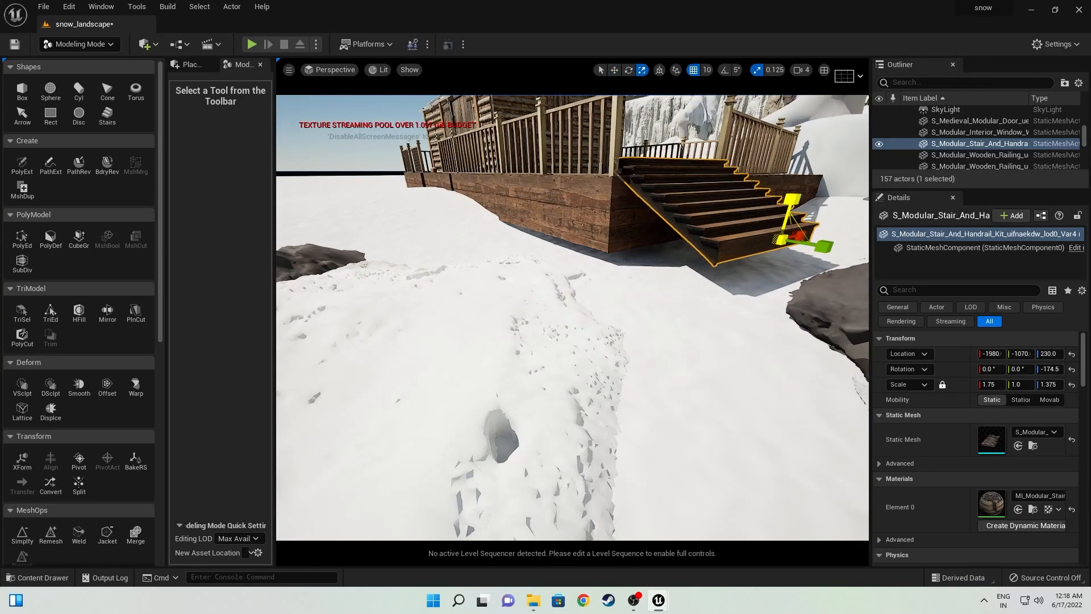
key("w")
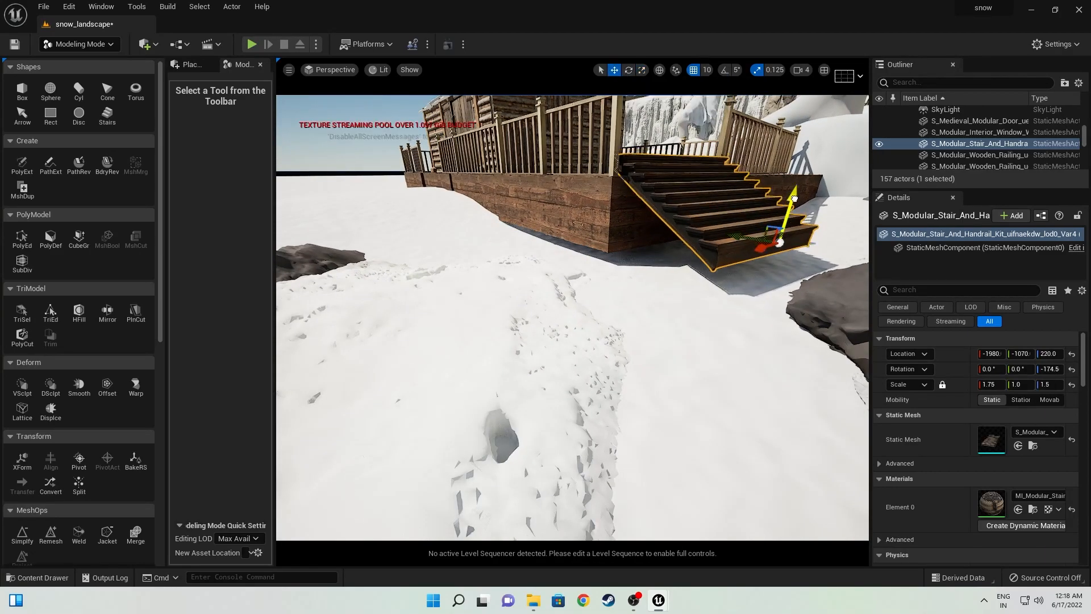
left_click_drag(793, 199, 795, 219)
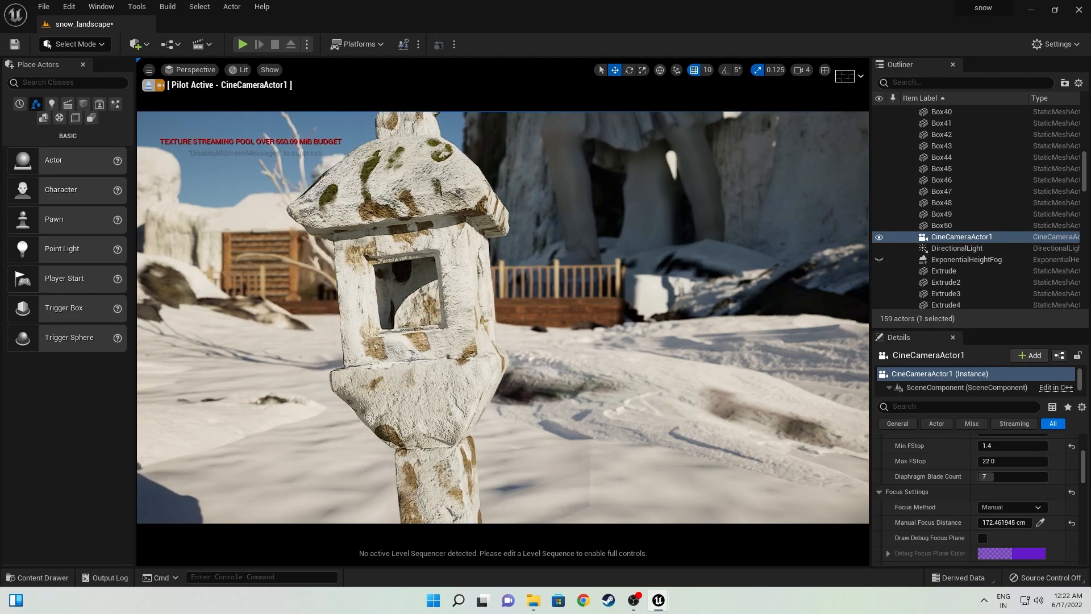
- Reframe the piloted CineCameraActor1 around the stone lantern and cabin, and sample a manual focus distance of about 2664.58 cm from the scene
middle_click_drag(502, 317, 460, 313)
right_click_drag(436, 274, 458, 280)
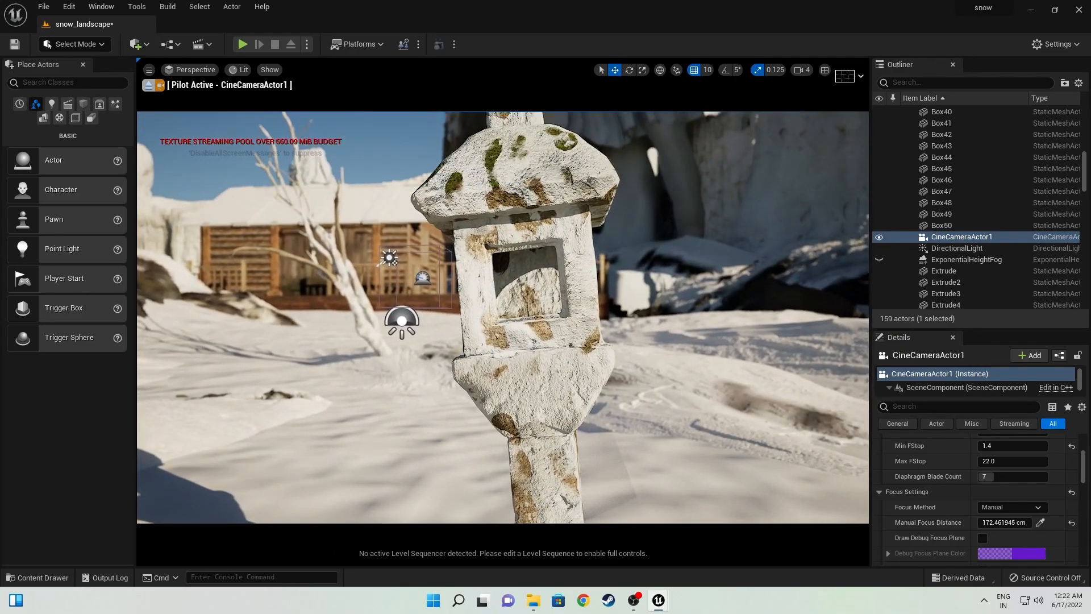
scroll(436, 274, "down", 5)
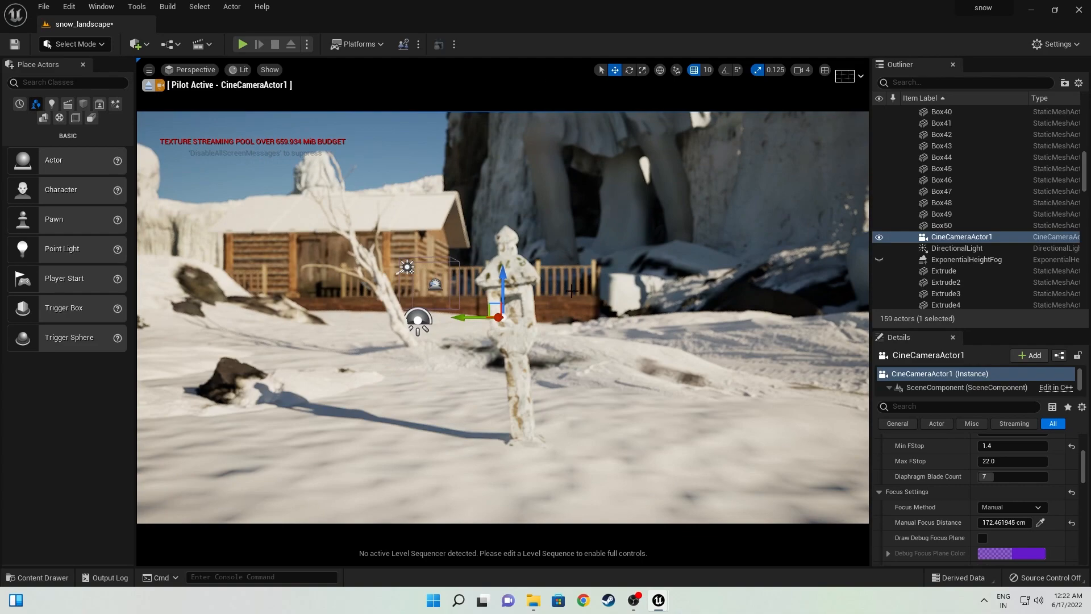
left_click_drag(572, 300, 561, 241)
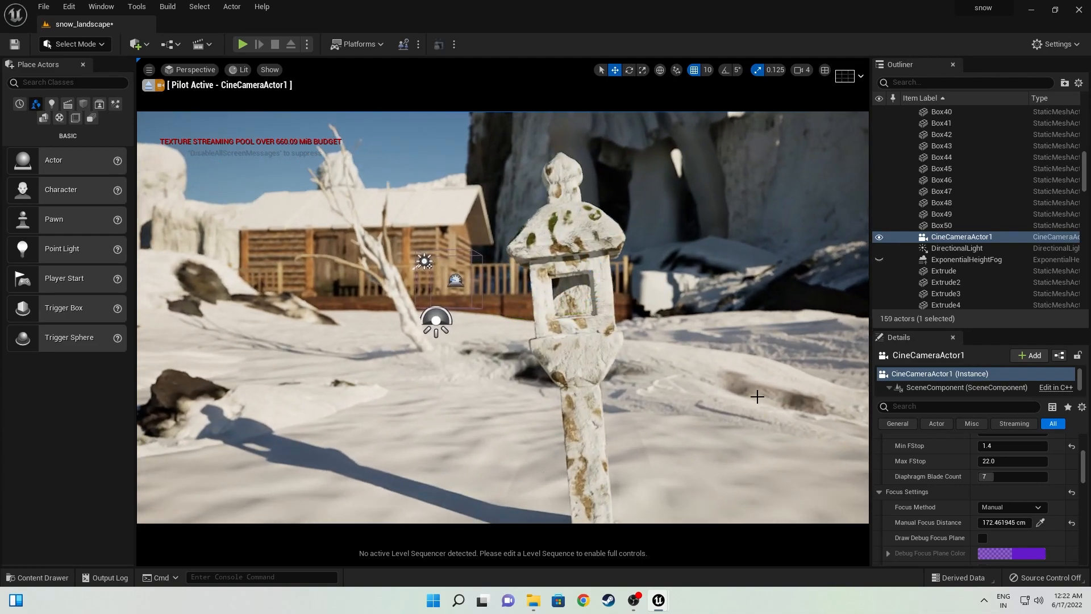
left_click(1041, 522)
left_click(583, 383)
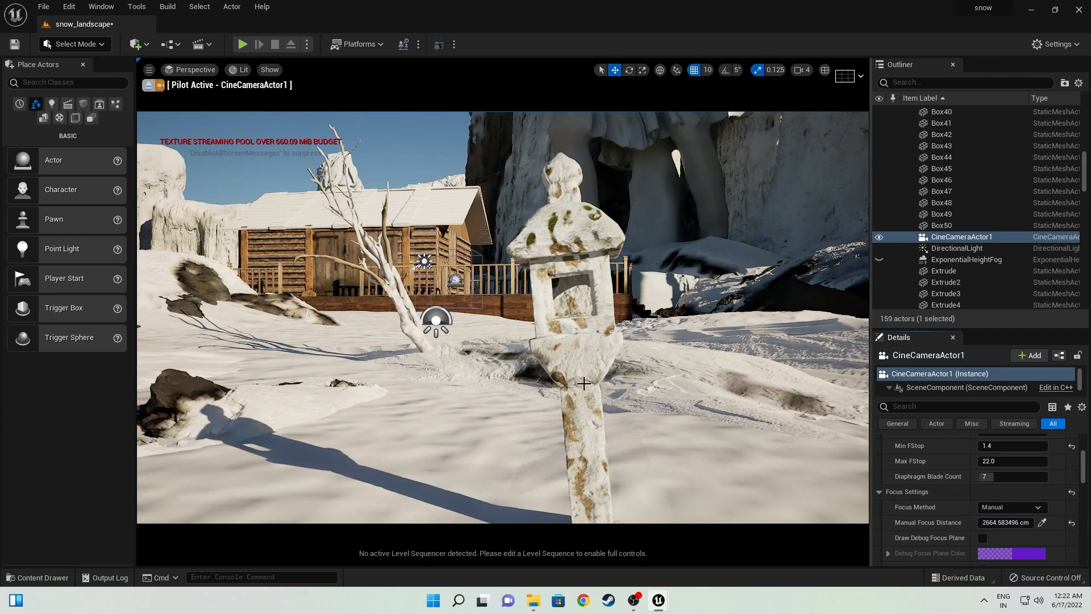
- Pull the camera back from the stone lantern and duplicate the lantern to a nearby spot in the snow
scroll(584, 384, "down", 3)
left_click(543, 362)
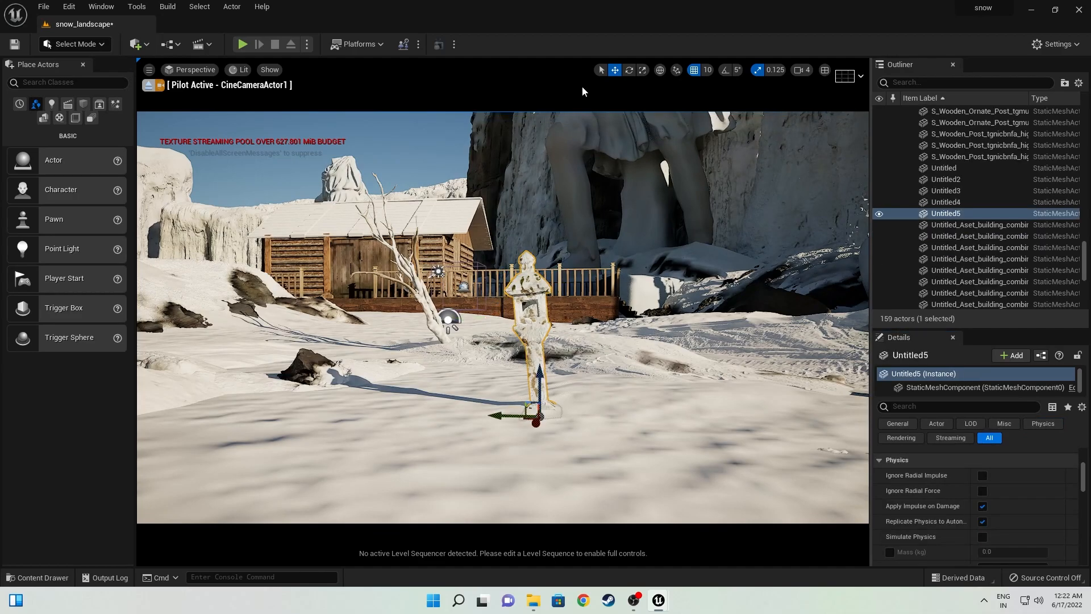
left_click_drag(532, 426, 493, 401, "alt")
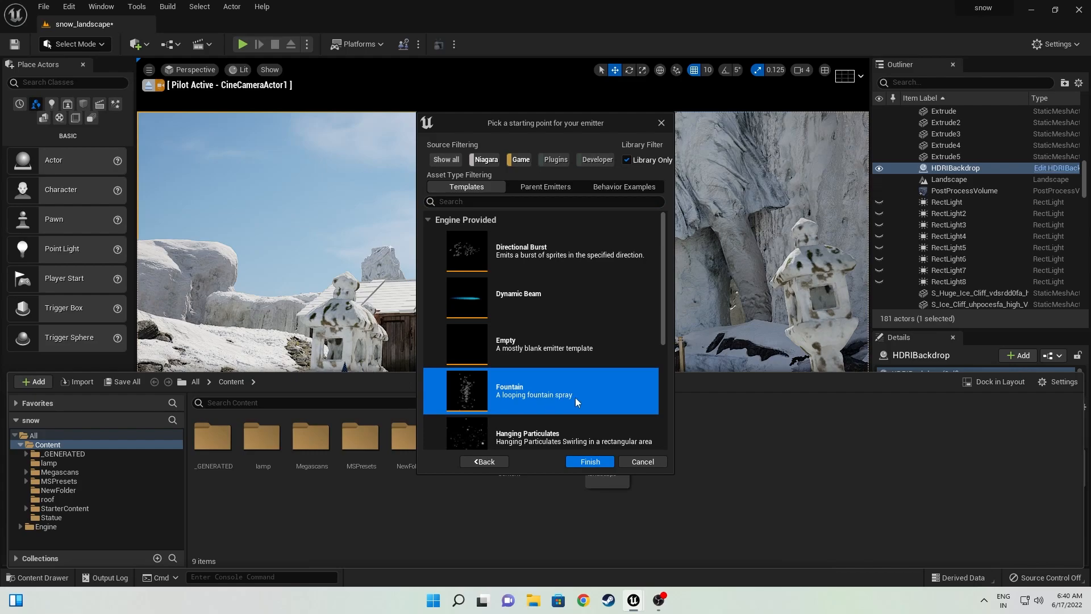
- Create the snow_fx Niagara emitter from the Fountain template and set its velocity speed range to -1000 minimum and -850 maximum
left_click(591, 461)
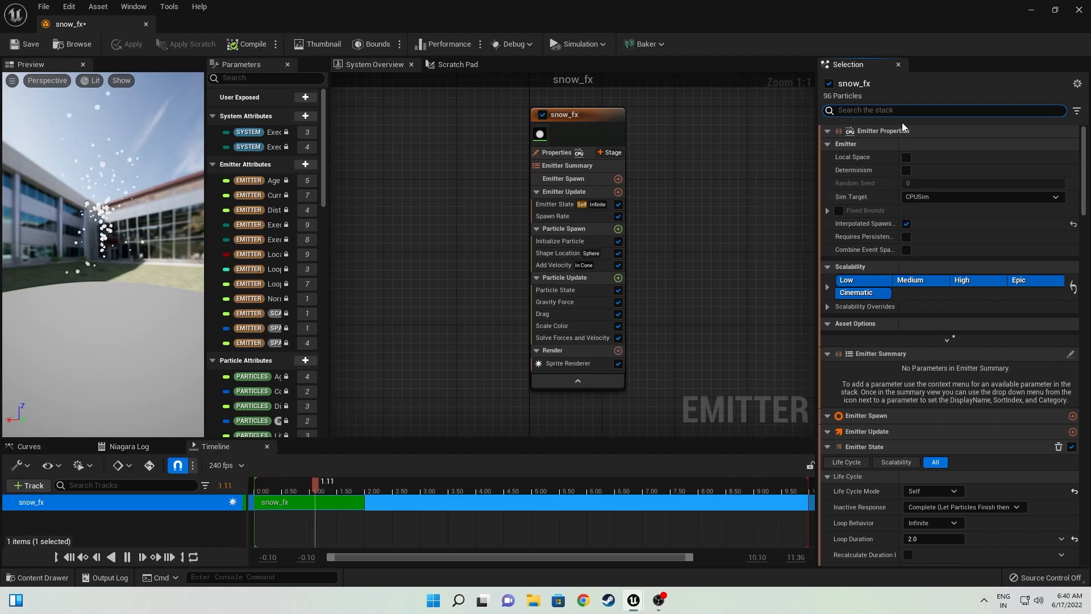
left_click(903, 111)
type("velocity+")
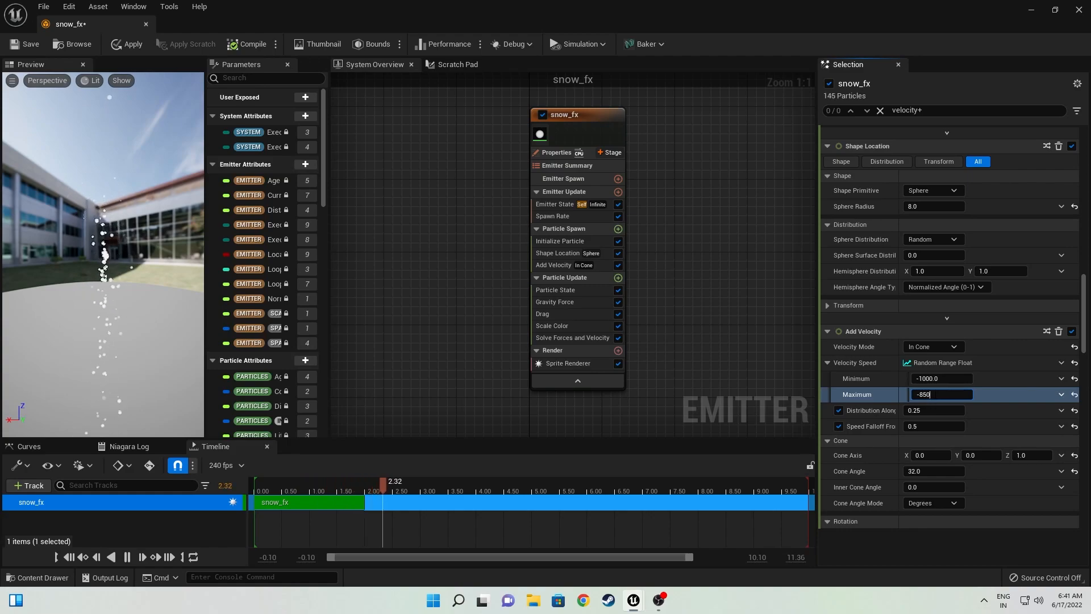
left_click(942, 379)
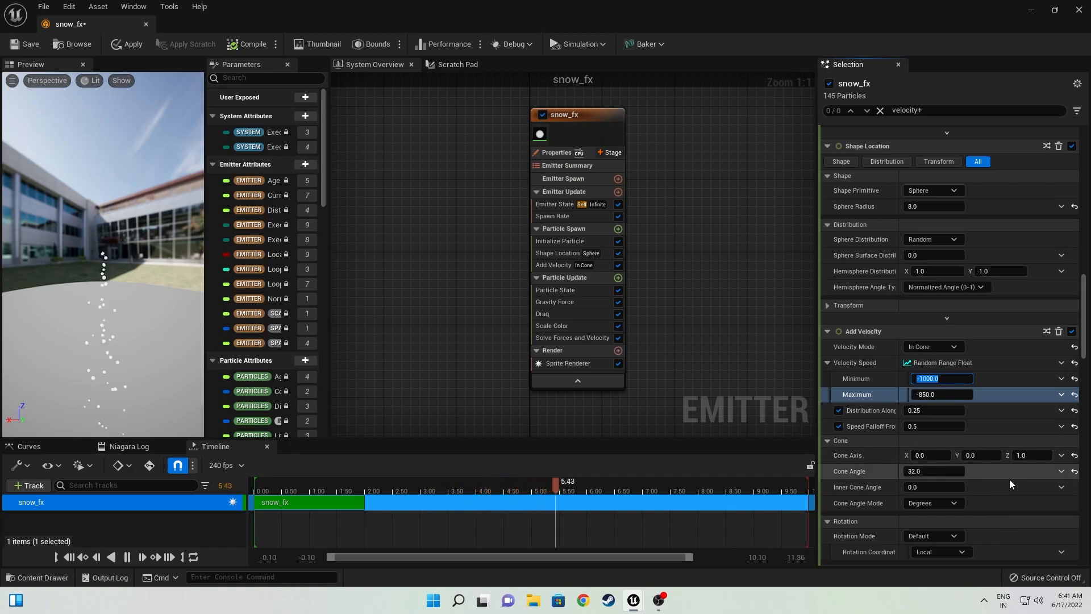
- Set the sphere radius of the emitter's Shape Location to 5000
scroll(1010, 479, "down", 2)
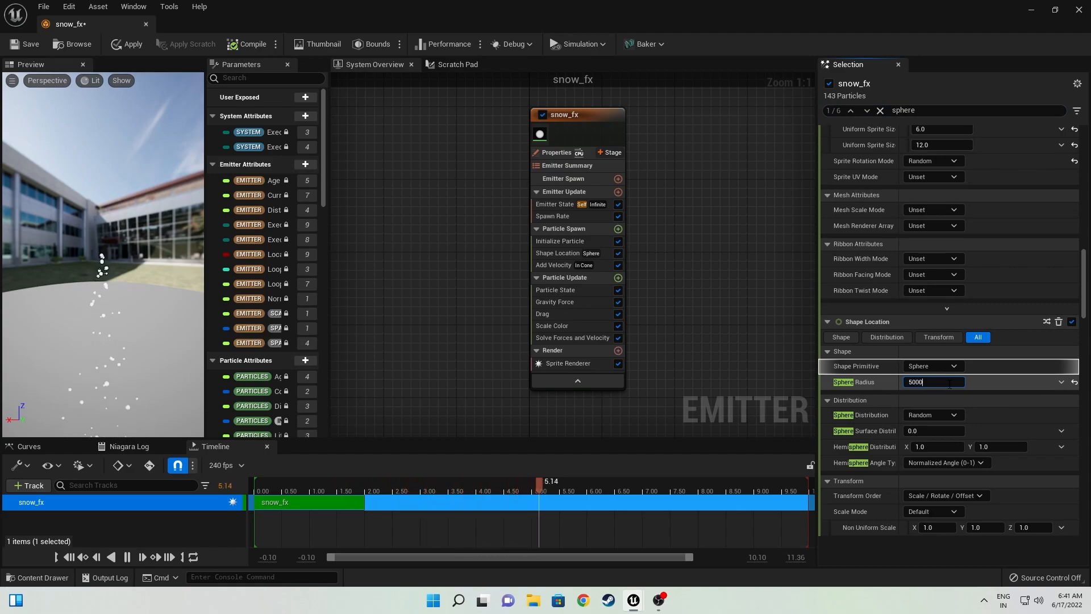
left_click(998, 387)
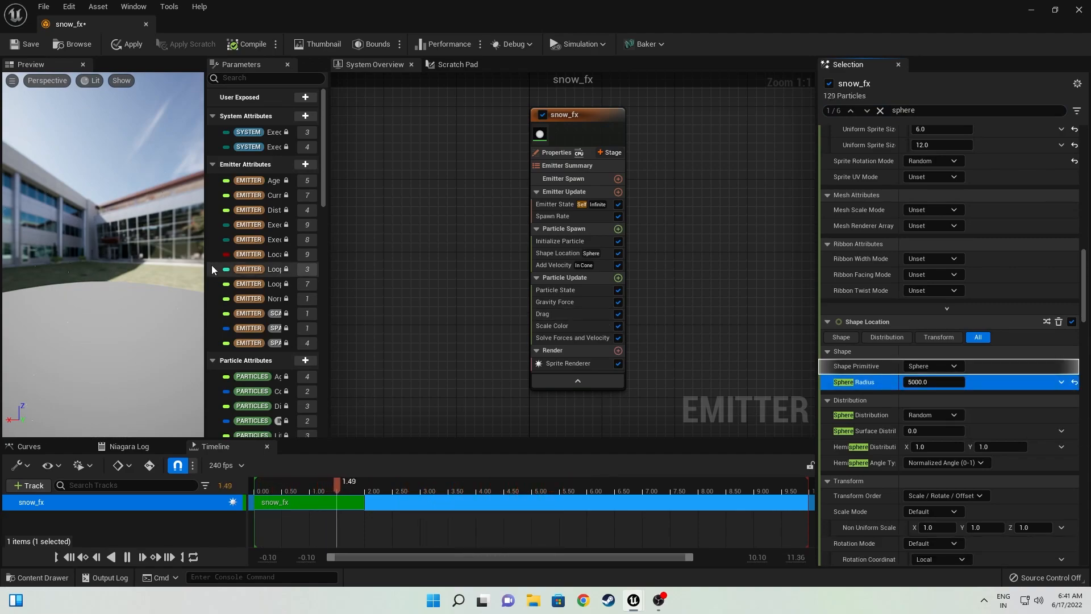
left_click_drag(68, 269, 68, 270)
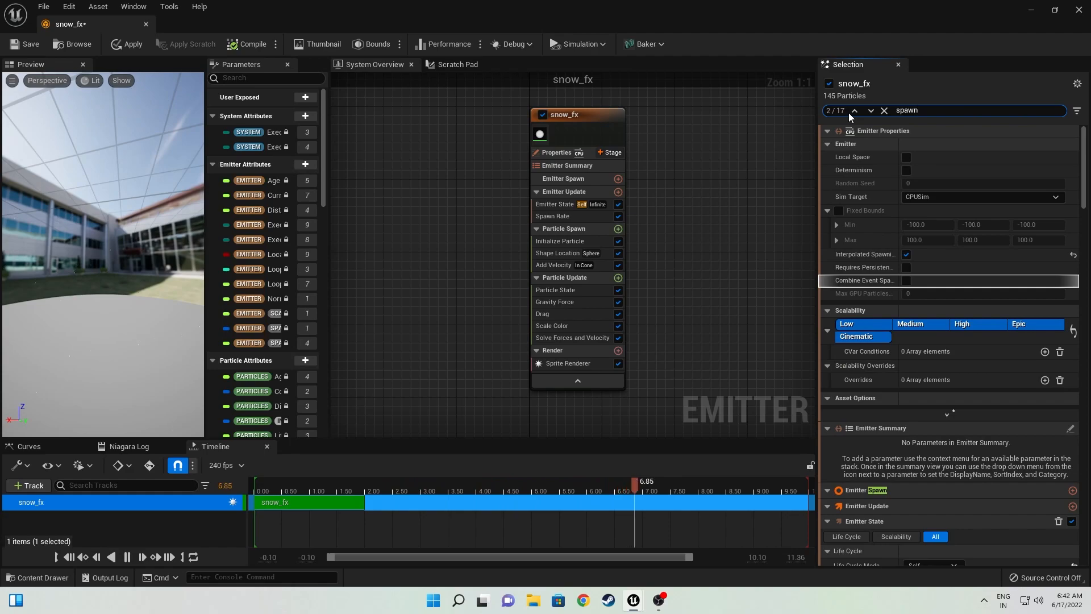
- Set the snow_fx emitter's spawn rate to 5000 and check the particles in the preview
scroll(975, 451, "down", 5)
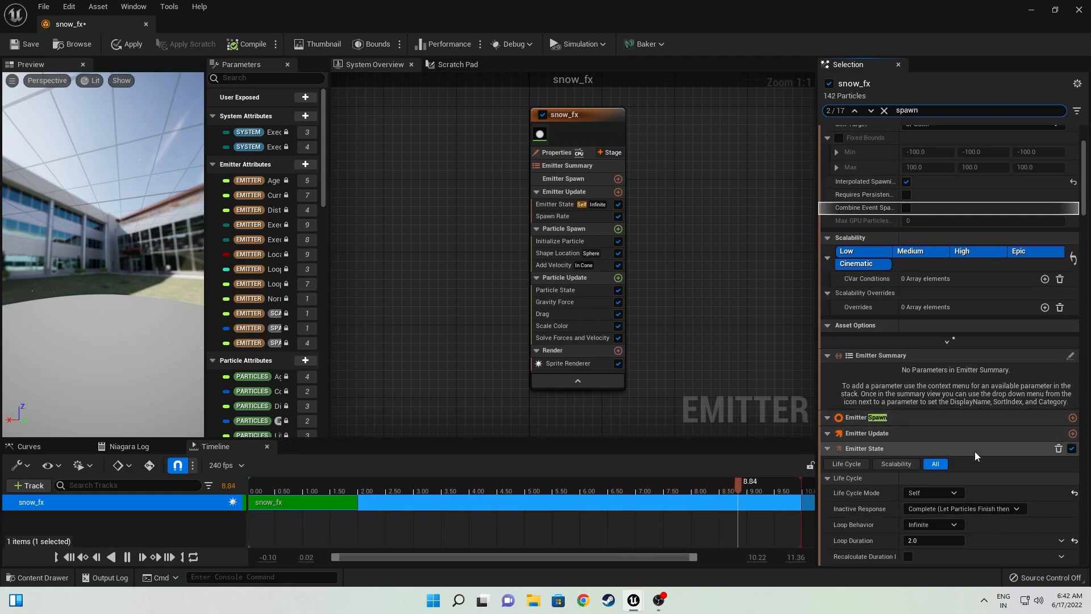
scroll(974, 452, "down", 2)
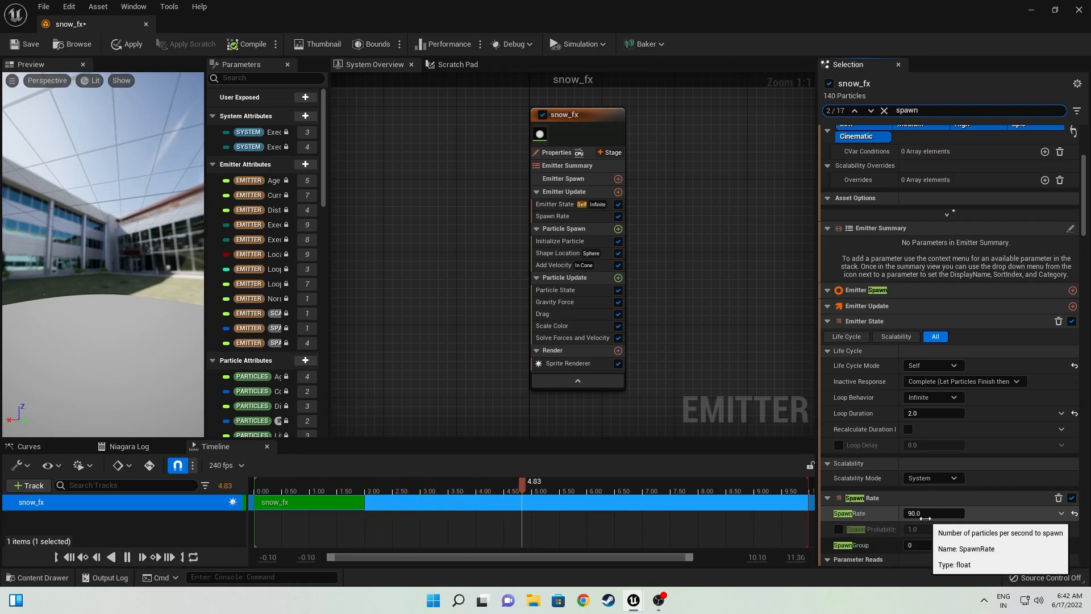
left_click(926, 515)
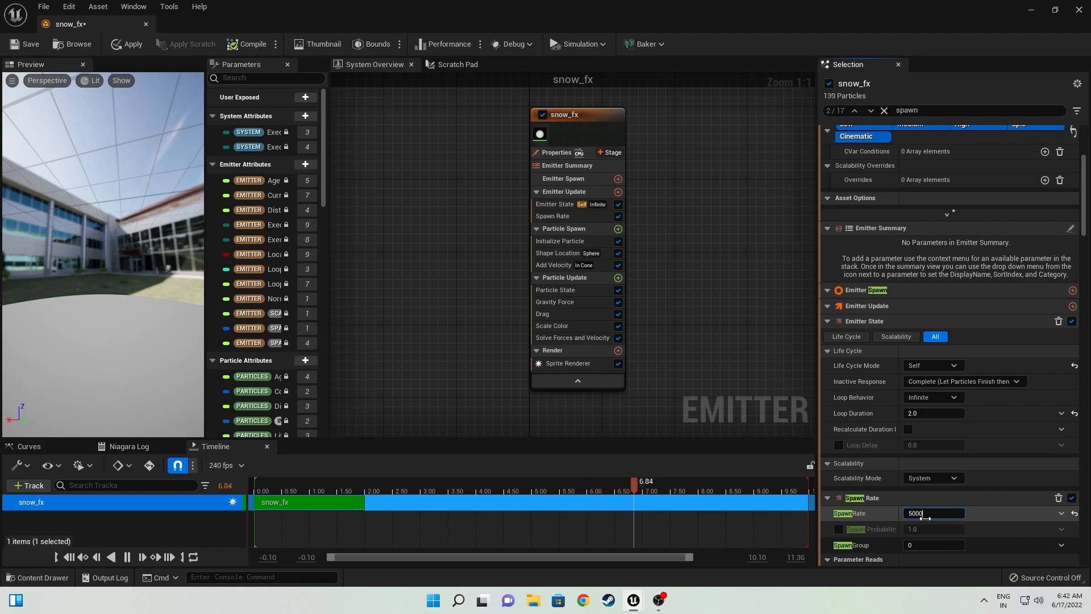
type("5000")
key("Return")
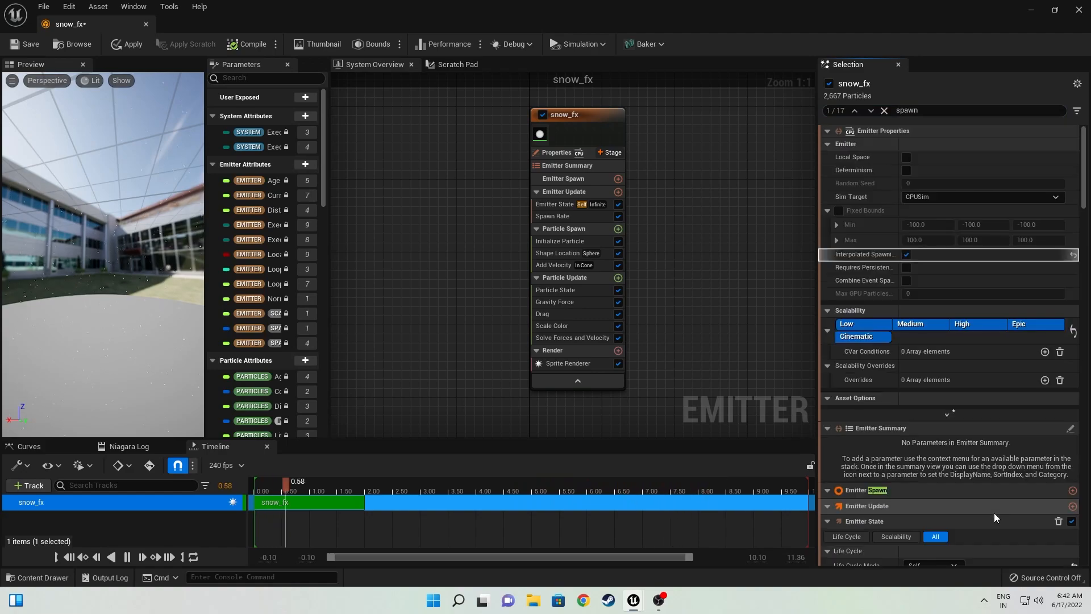
right_click_drag(155, 360, 133, 340)
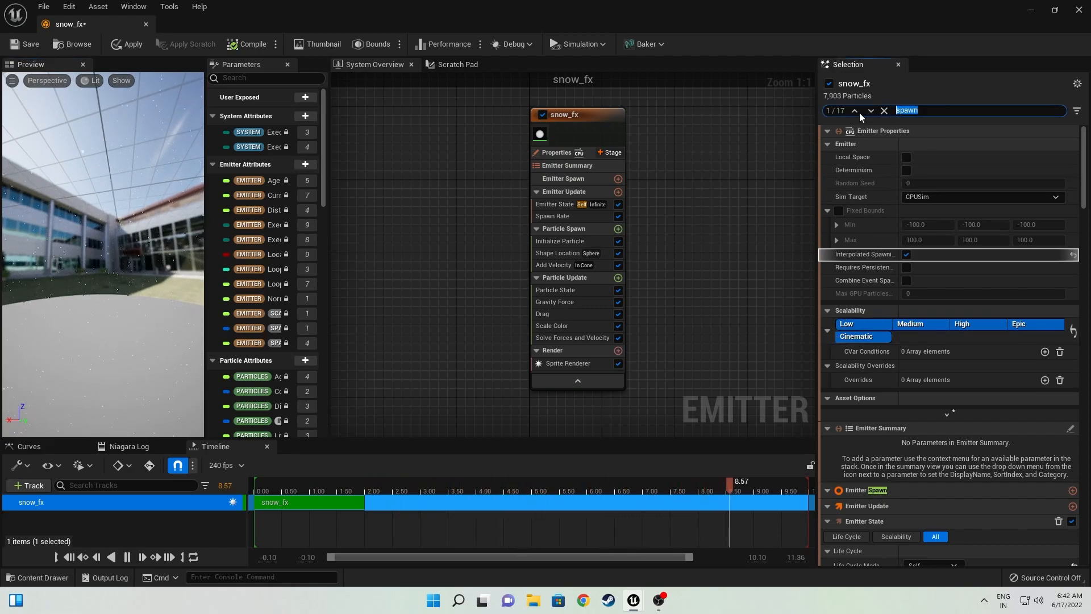
- Find the particle lifetime settings and set the lifetime to a minimum of 10 and a maximum of 15
type("lifetime")
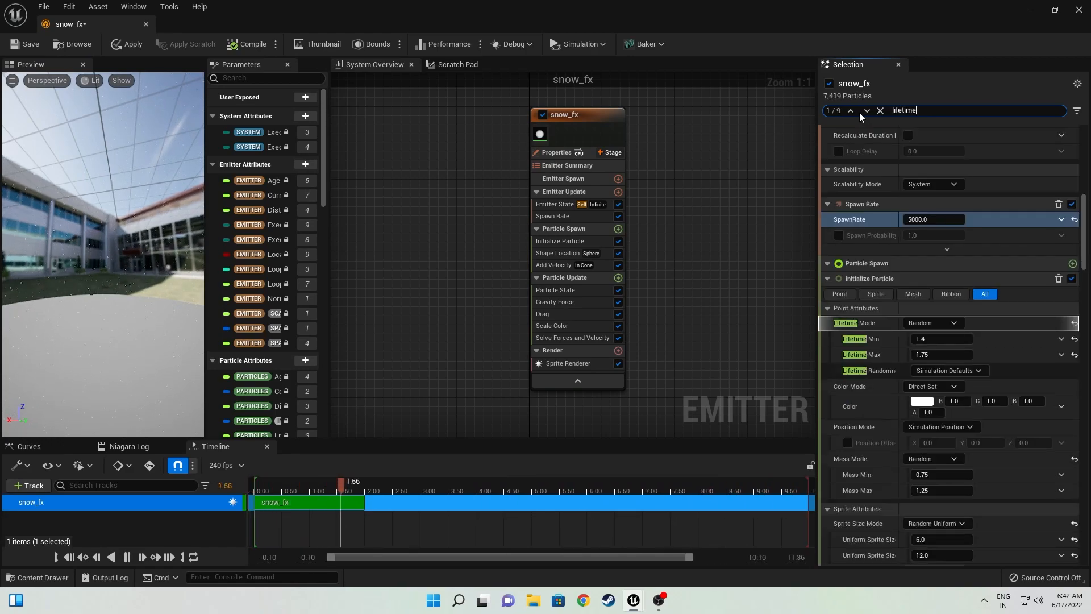
key("Return")
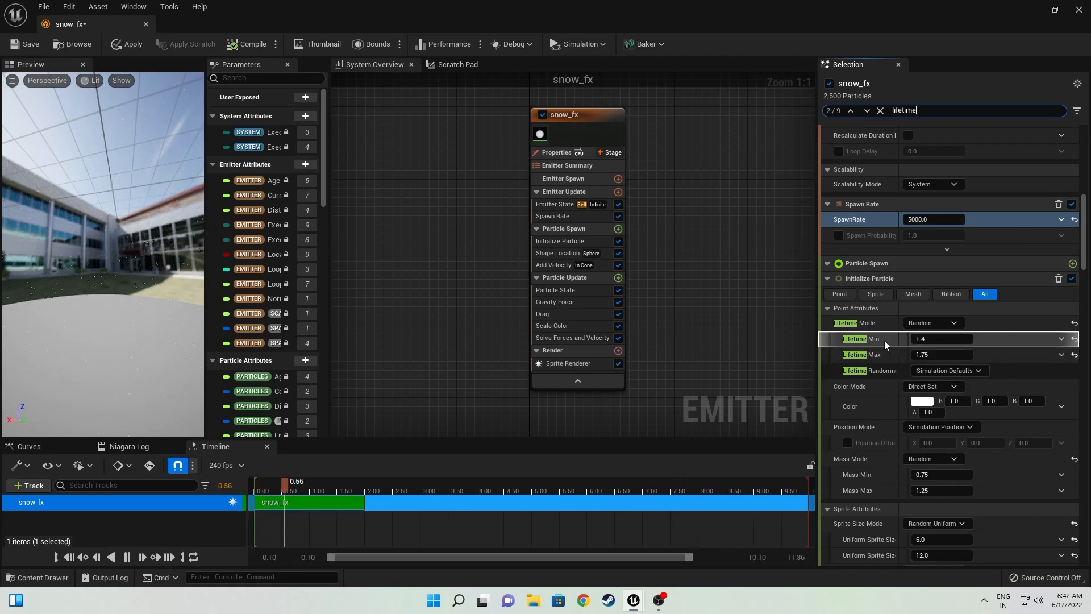
left_click(935, 340)
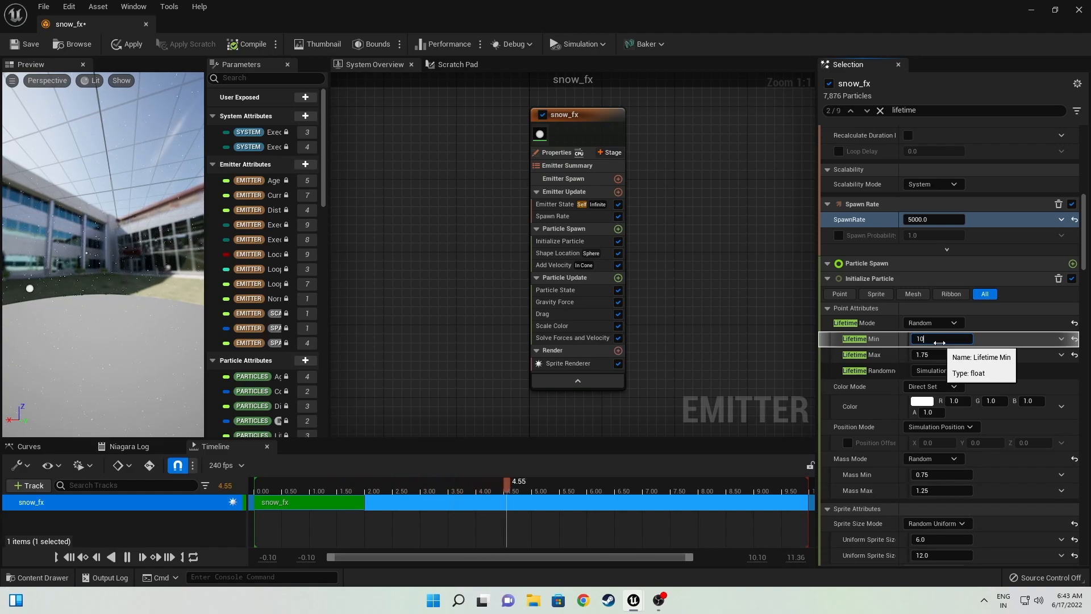
type("10")
key("Tab")
type("1")
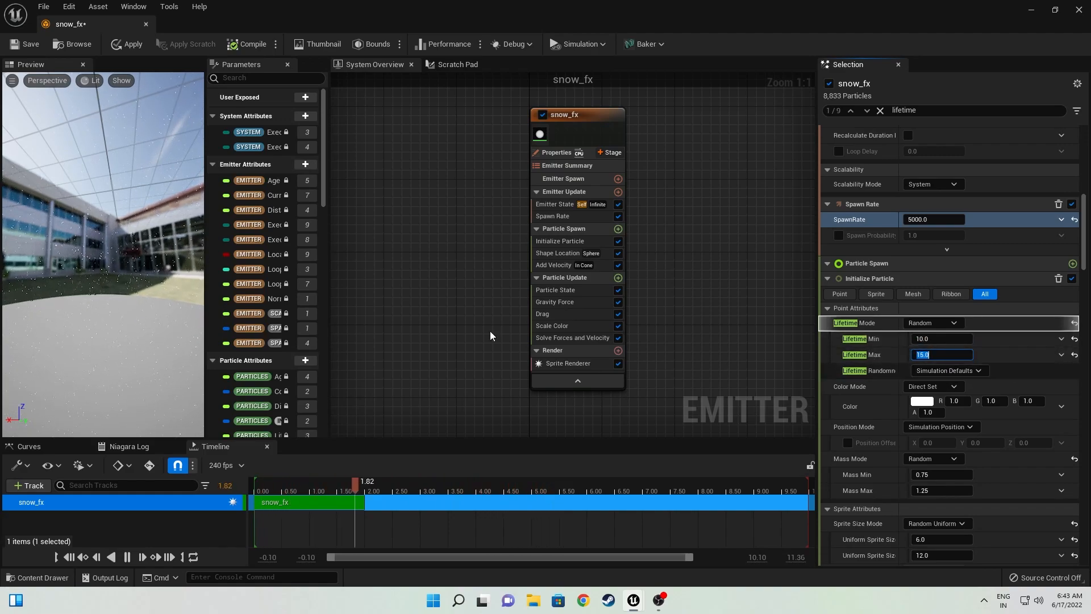
left_click_drag(63, 271, 39, 263)
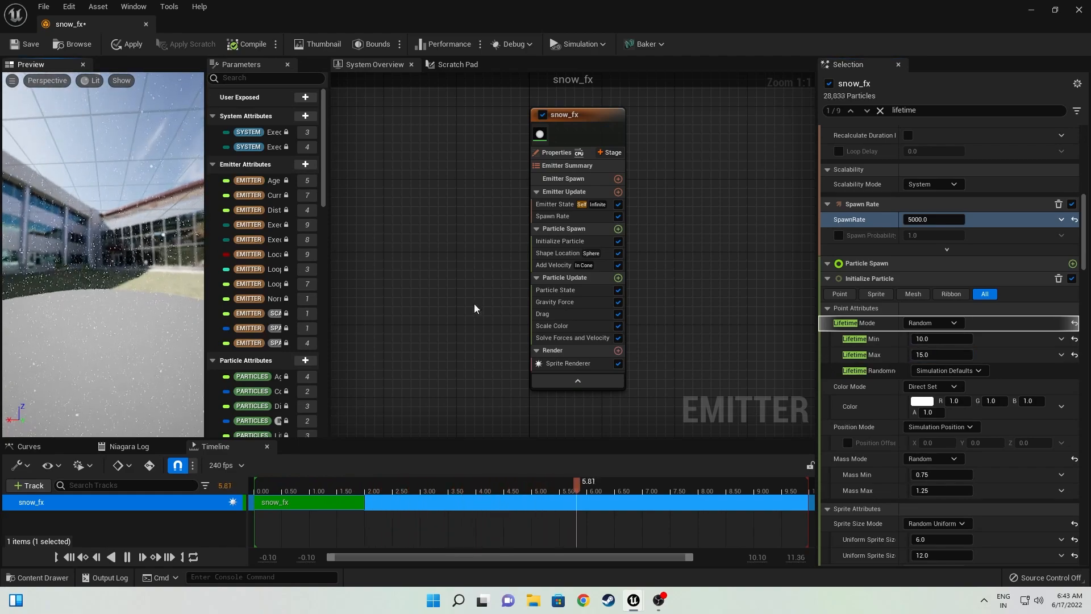
- Set both the minimum and maximum particle lifetime to 5, then save and close the snow_fx emitter
left_click(924, 339)
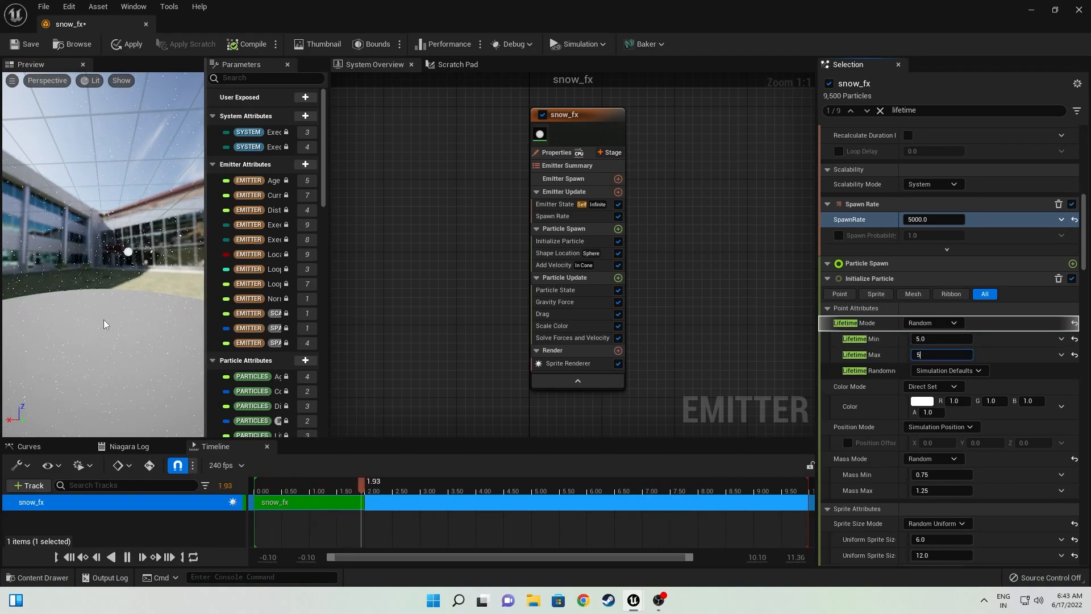
left_click_drag(151, 311, 151, 311)
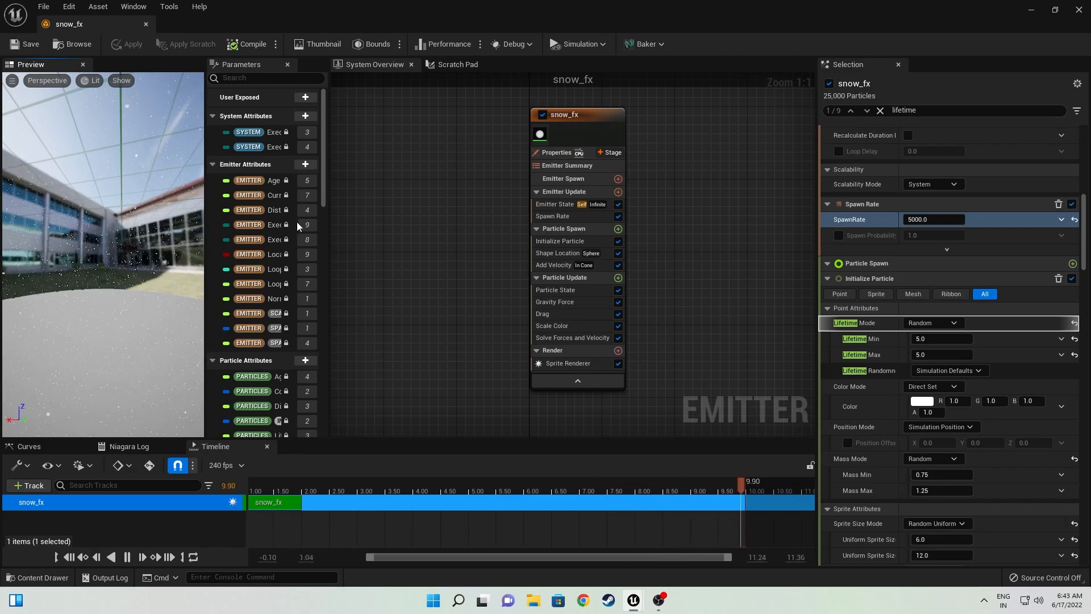
left_click(1080, 10)
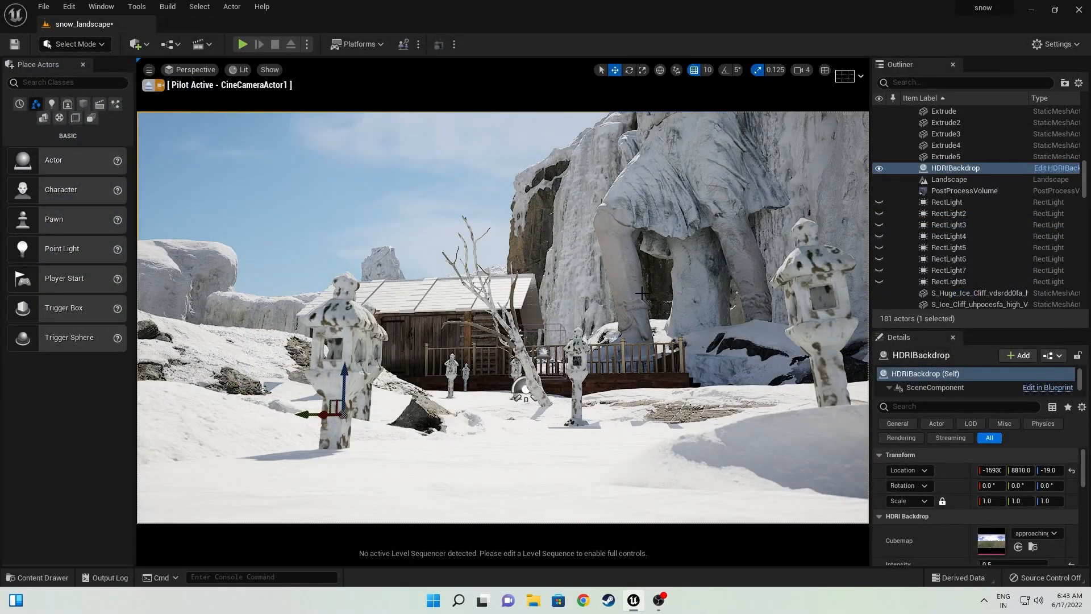
- Create a Niagara System from the snow_fx emitter in the Content folder
right_click_drag(642, 293, 596, 293)
key("ctrl+space")
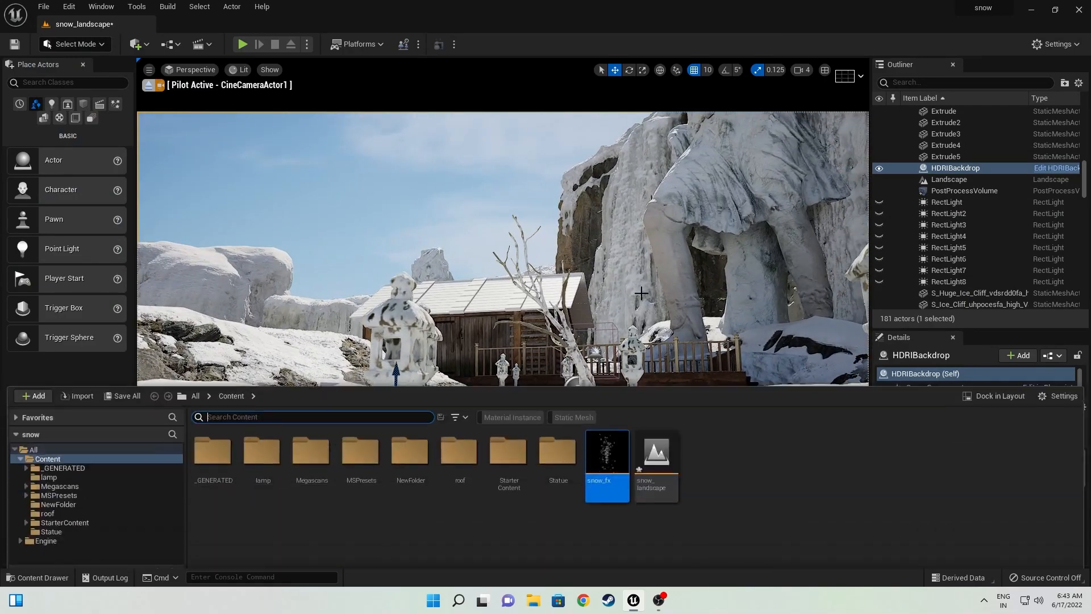
right_click(598, 446)
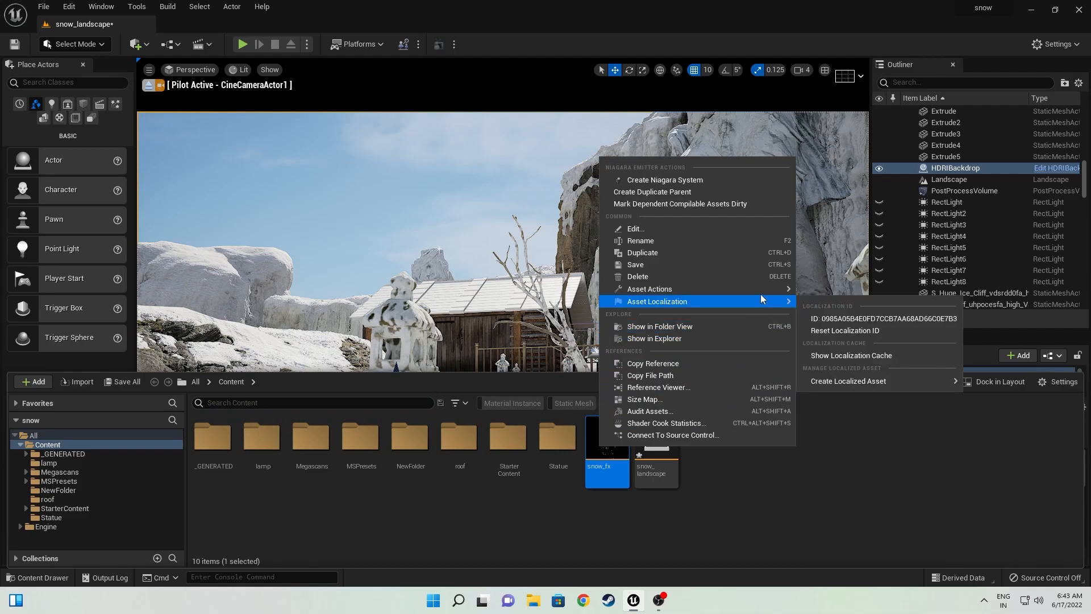
left_click(699, 180)
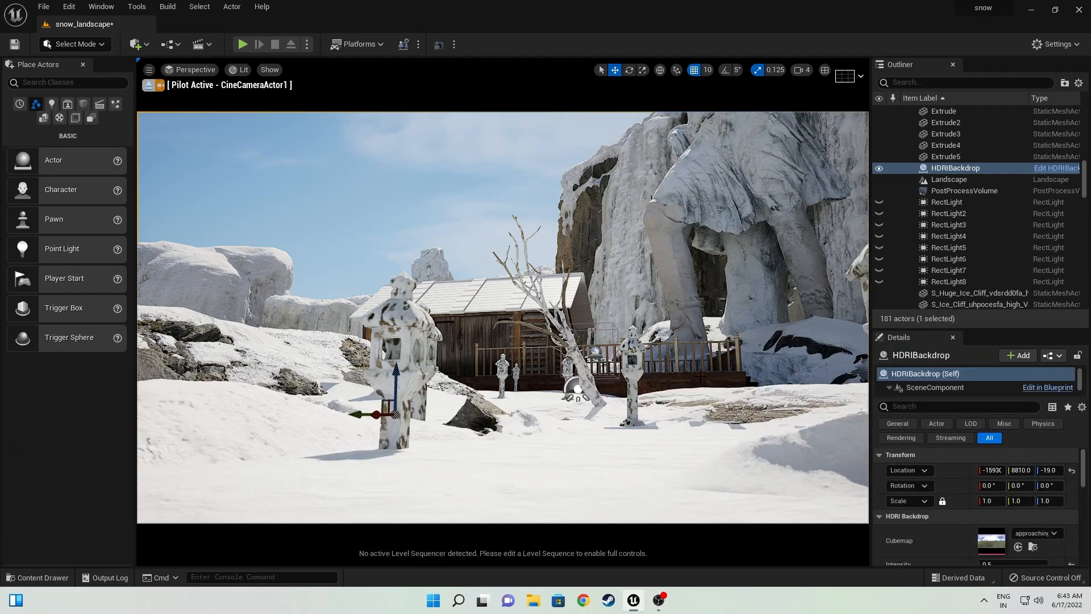
left_click(694, 370)
- Place snow_fx_System on the snowy ground in front of the cabin and view the snowfall through the piloted camera
key("ctrl+space")
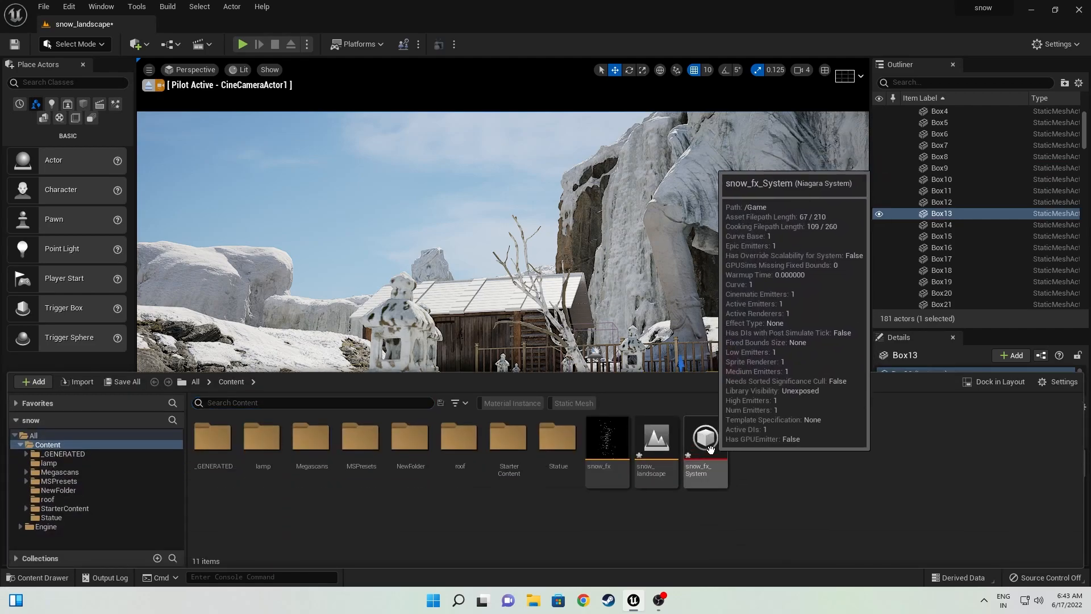
left_click_drag(703, 443, 530, 364)
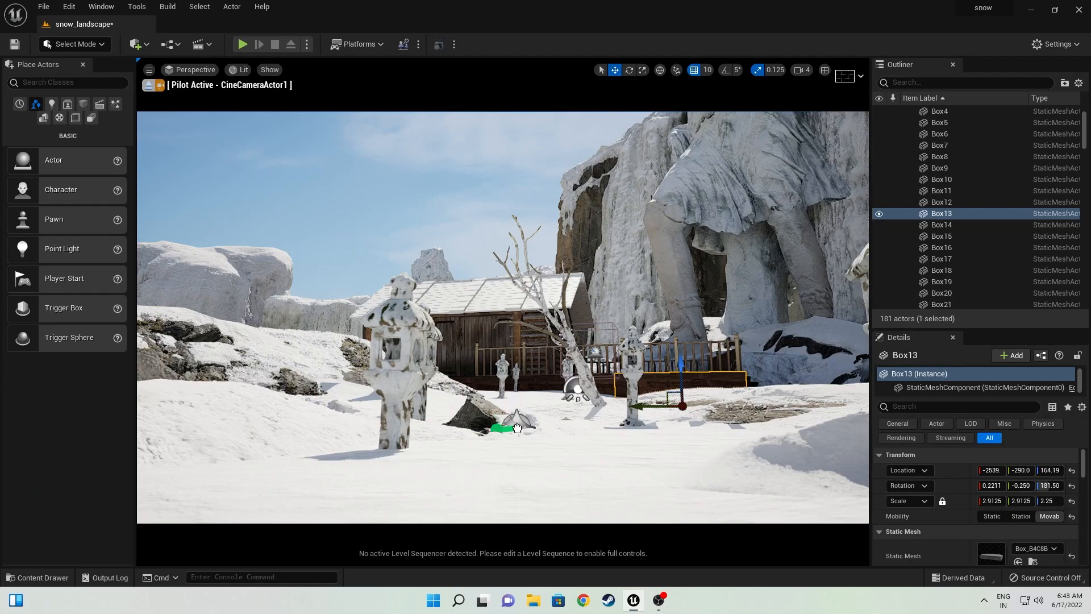
left_click_drag(517, 428, 518, 429)
left_click(436, 185)
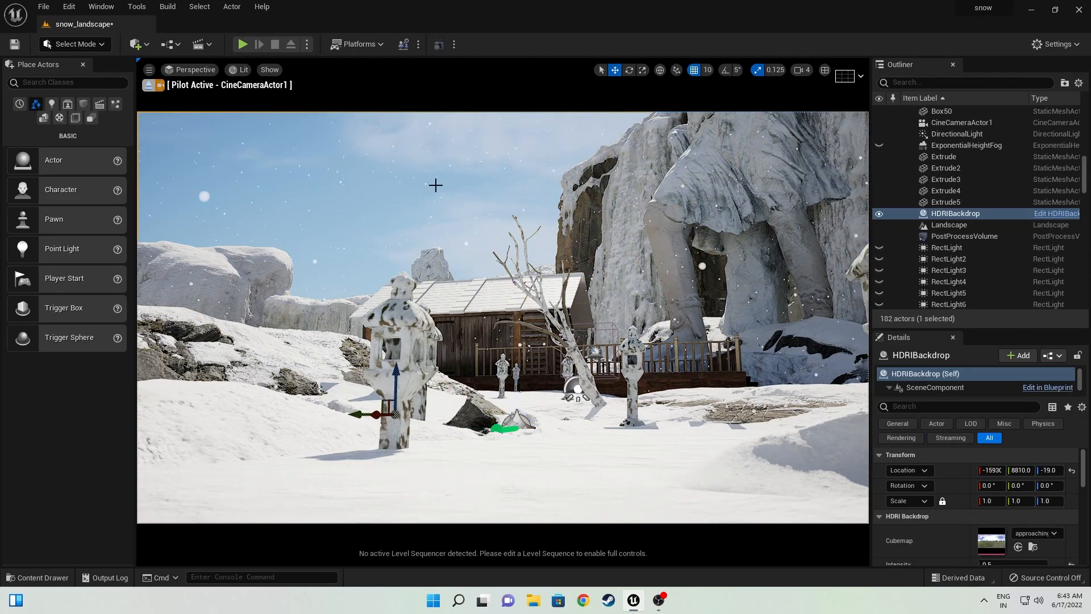
right_click_drag(468, 240, 511, 244)
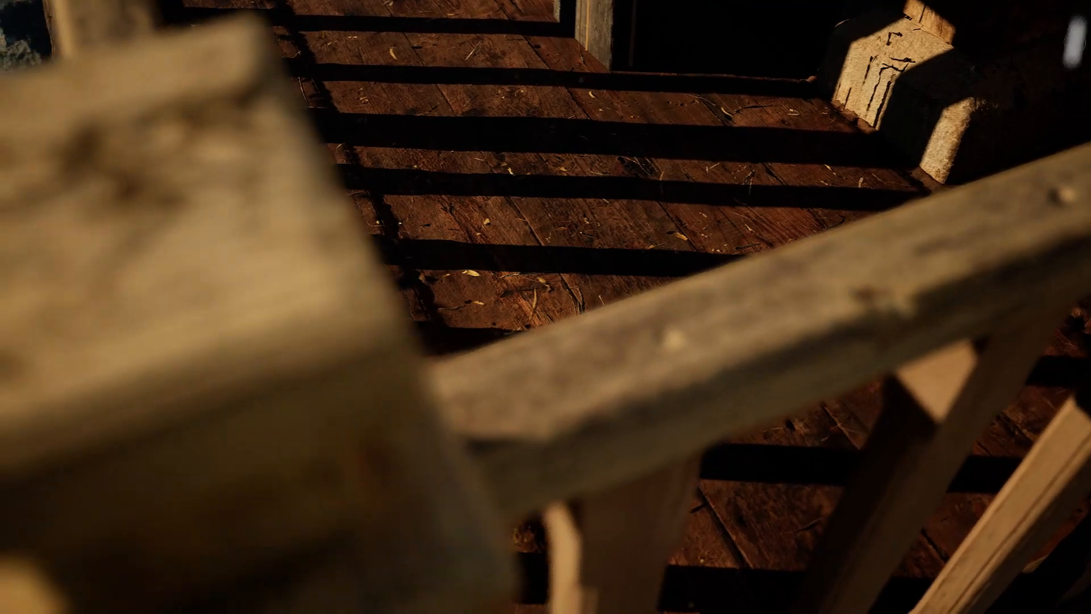